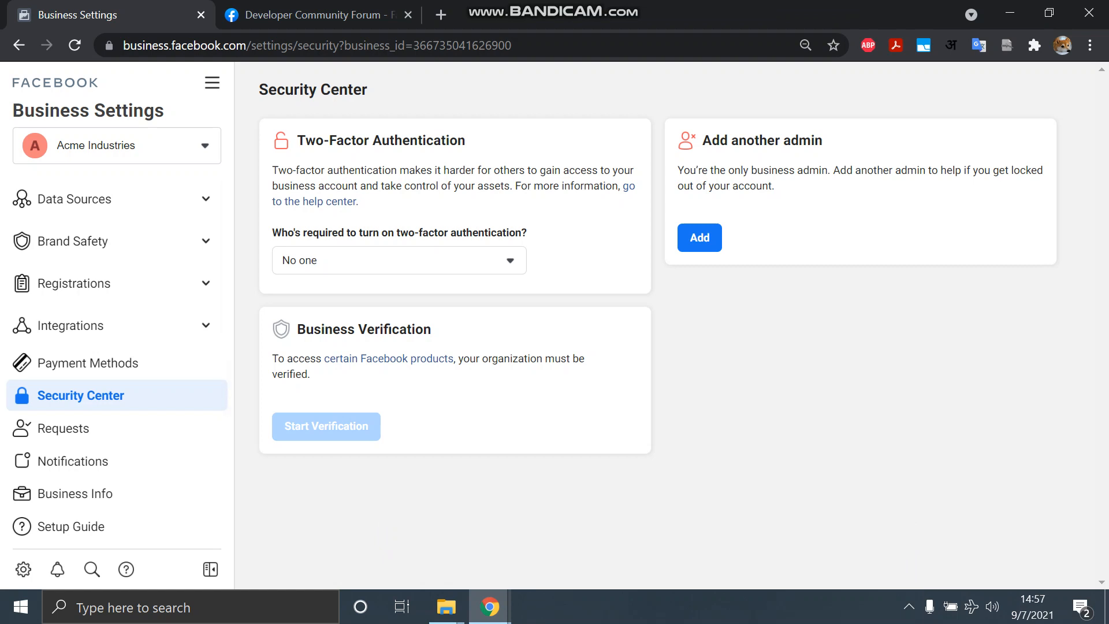
Open the Apps settings of Acme Industries and start creating a new App ID.
{"action": "mouse_move", "coordinate": [326, 427]}
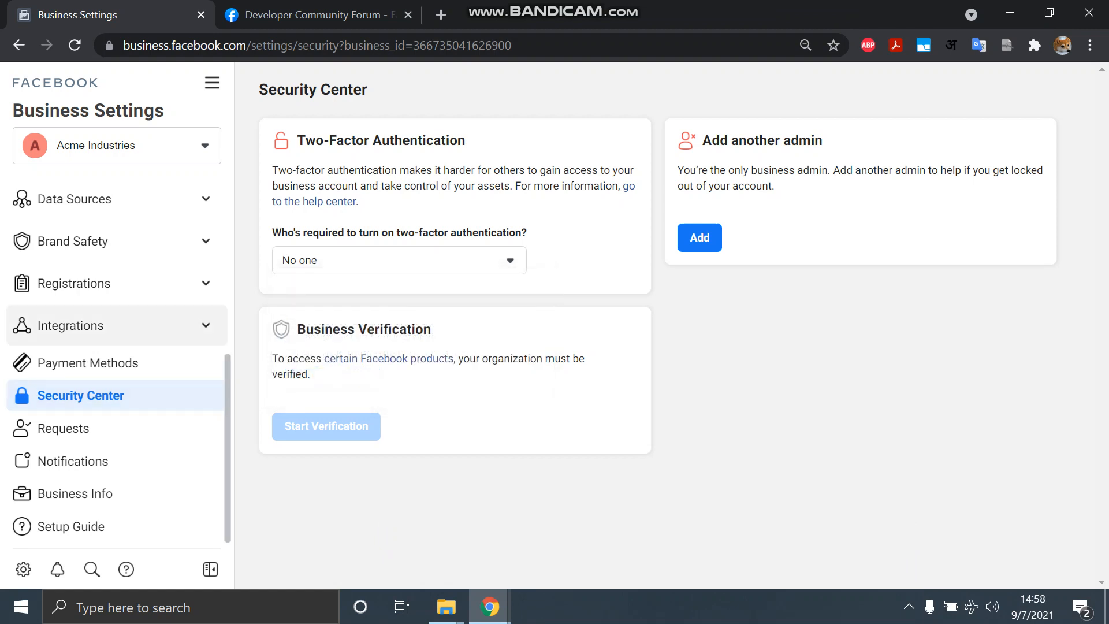
{"action": "scroll", "coordinate": [116, 277], "scroll_direction": "up", "scroll_amount": 4}
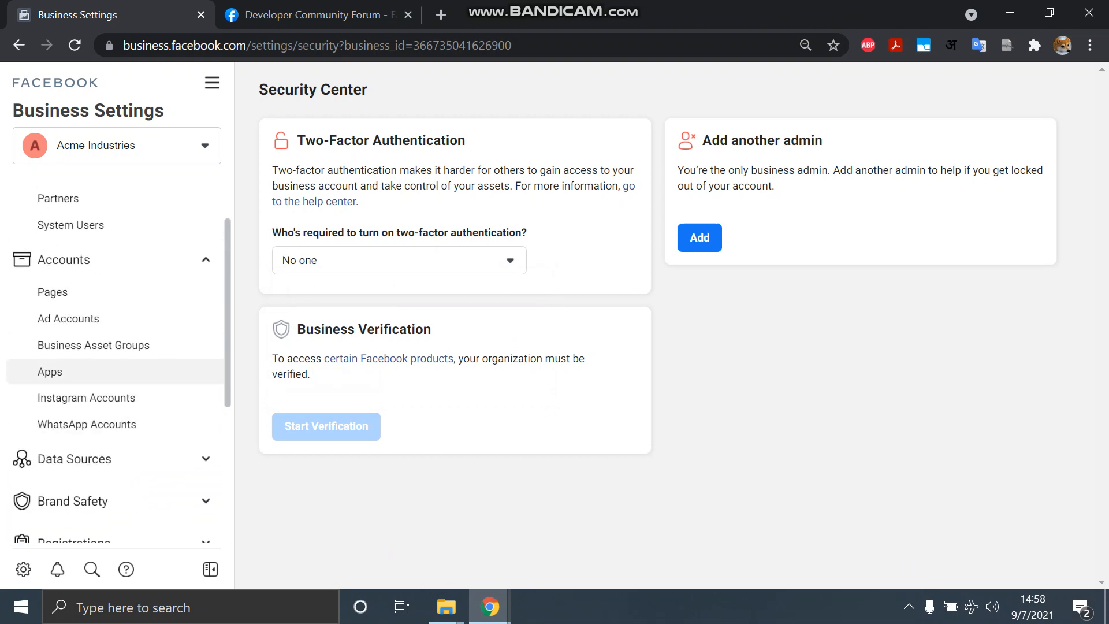
{"action": "left_click", "coordinate": [50, 371]}
{"action": "left_click", "coordinate": [664, 435]}
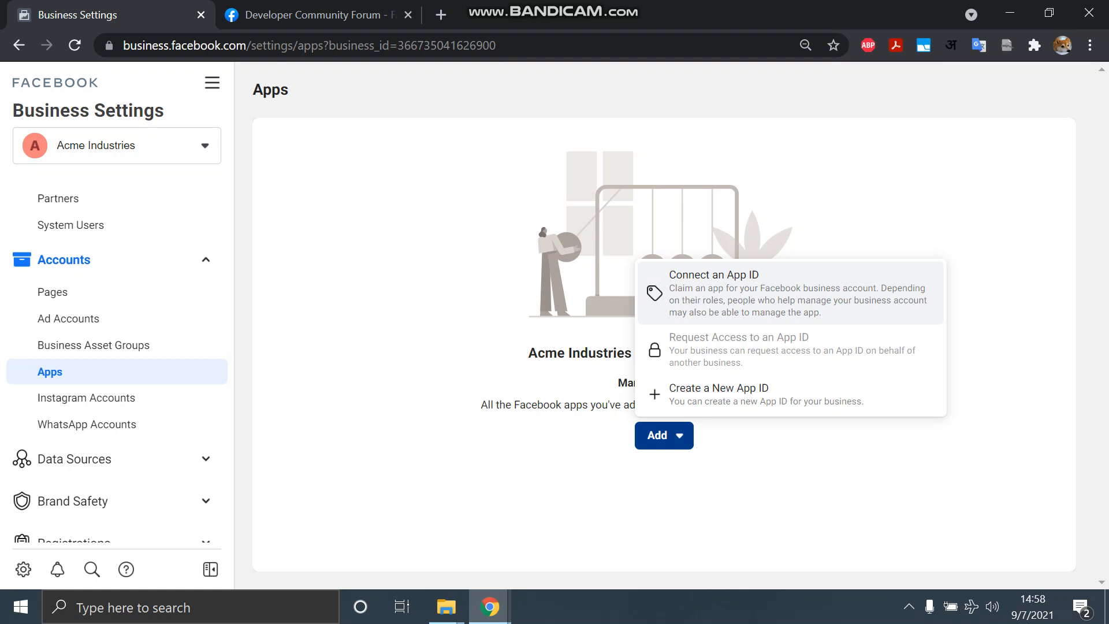
{"action": "left_click", "coordinate": [751, 293]}
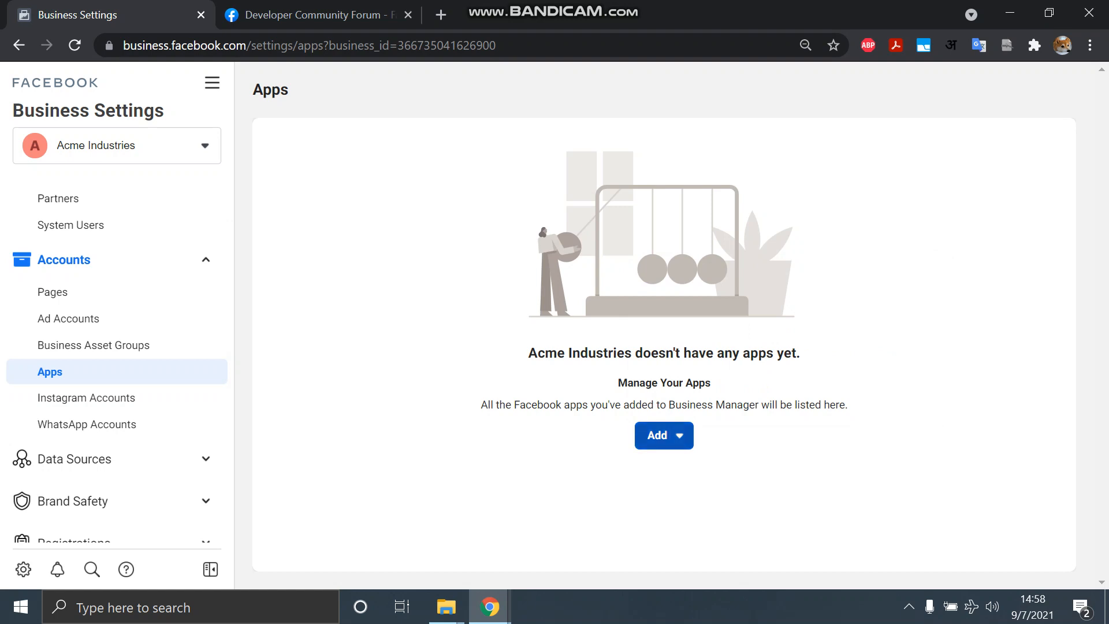
{"action": "left_click", "coordinate": [664, 435]}
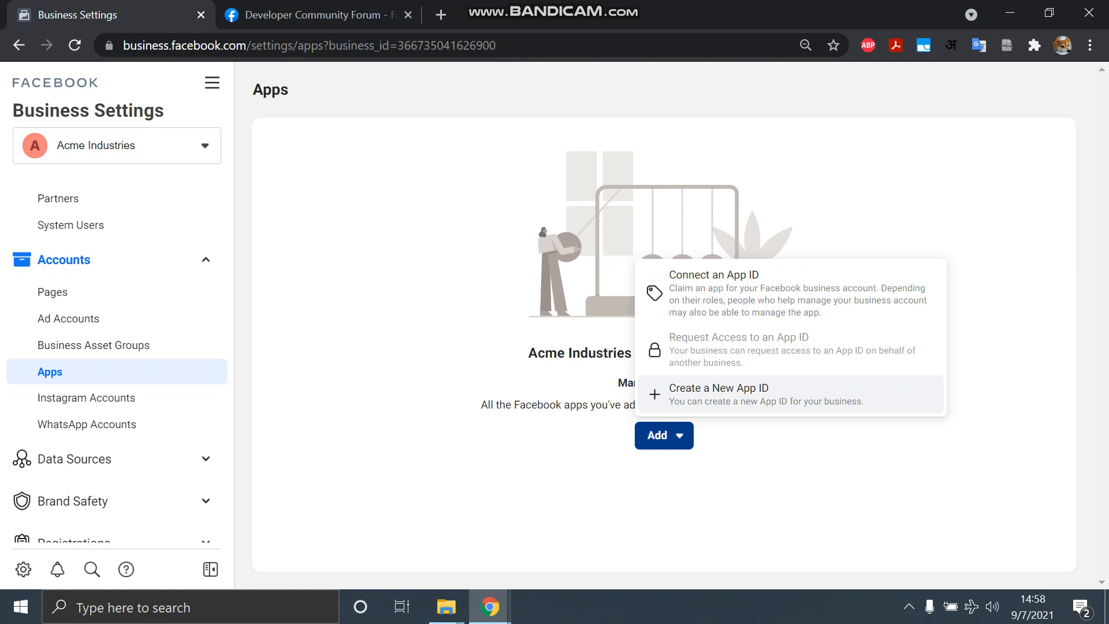
{"action": "left_click", "coordinate": [719, 394]}
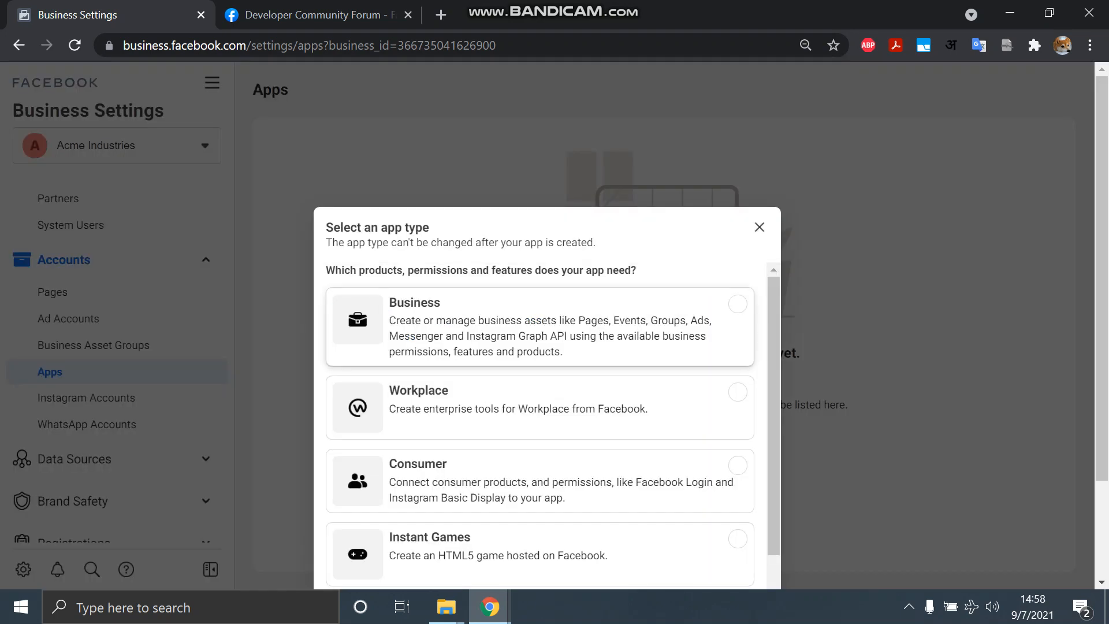
Choose Business as the app type and continue to the app details.
{"action": "scroll", "coordinate": [539, 426], "scroll_direction": "down", "scroll_amount": 2}
{"action": "scroll", "coordinate": [540, 426], "scroll_direction": "up", "scroll_amount": 2}
{"action": "left_click", "coordinate": [738, 189]}
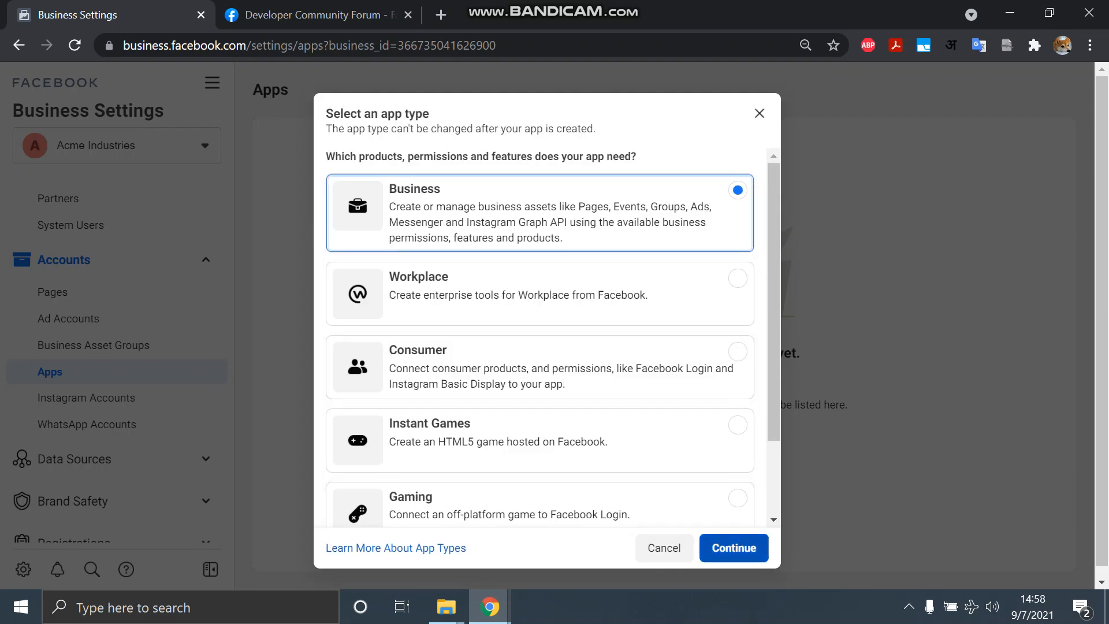
{"action": "left_click", "coordinate": [733, 545]}
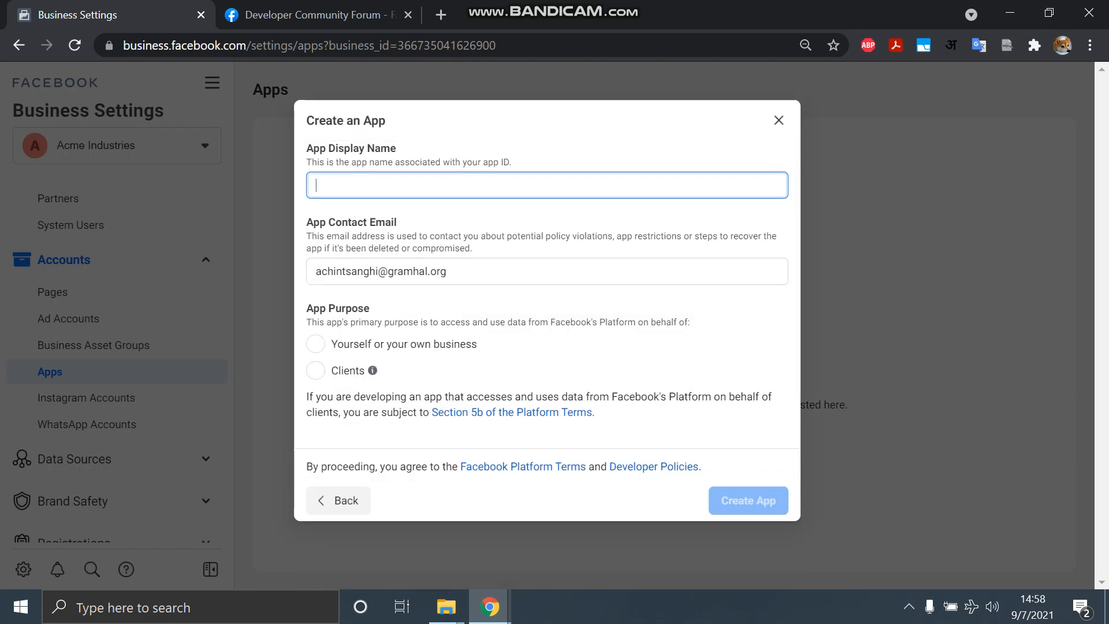
Name the app Acme, set its purpose to Yourself or your own business, and submit its creation.
{"action": "type", "text": "Acme"}
{"action": "left_click", "coordinate": [449, 271]}
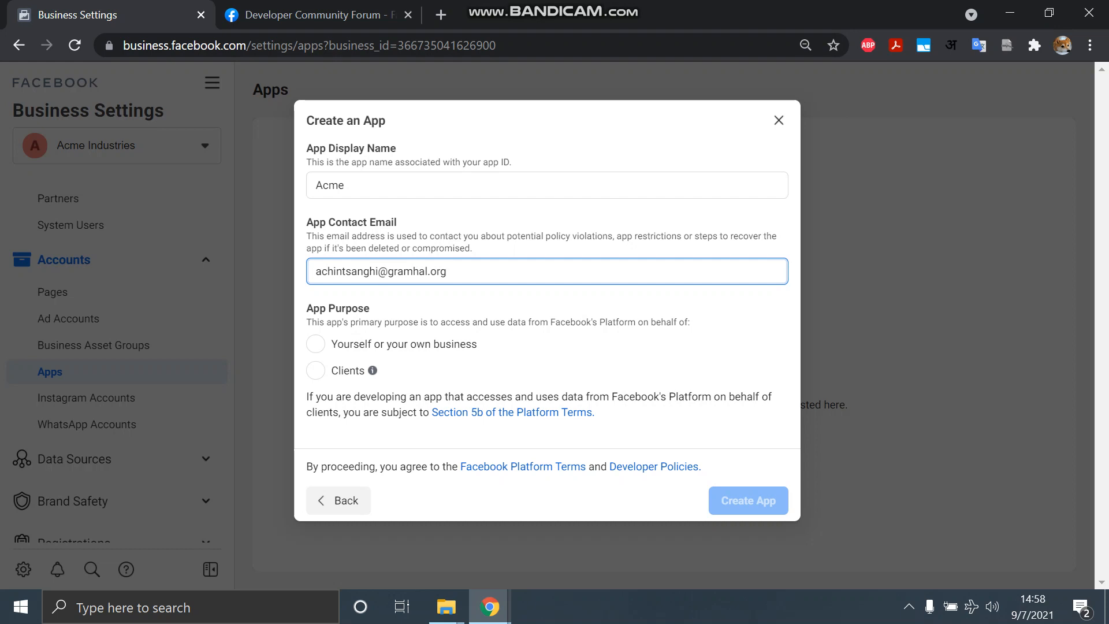
{"action": "left_click", "coordinate": [316, 344]}
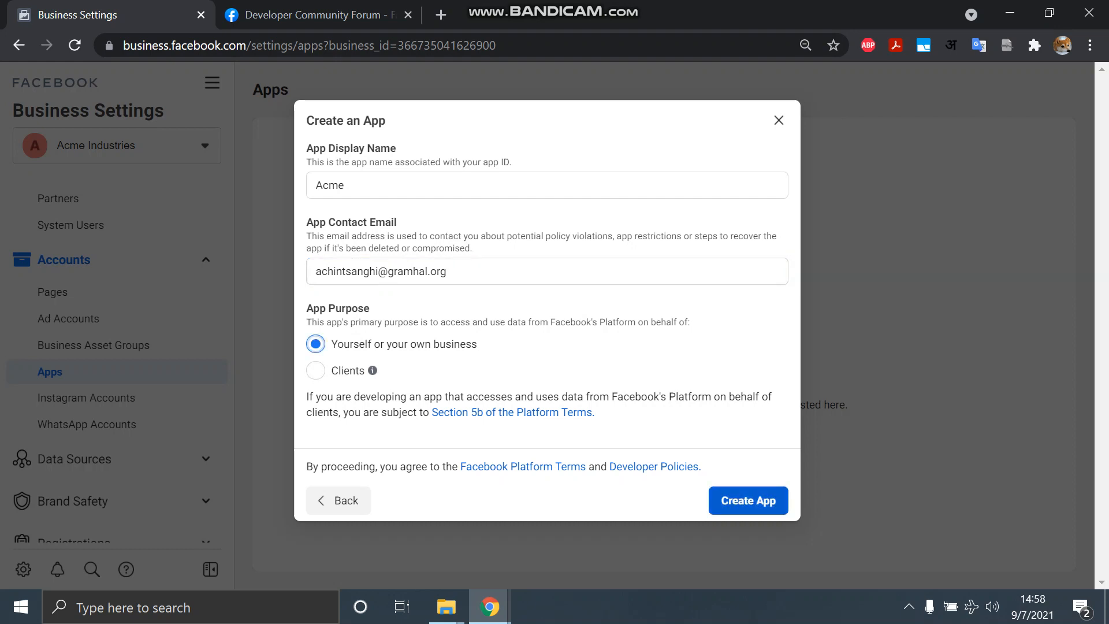
{"action": "left_click", "coordinate": [749, 501]}
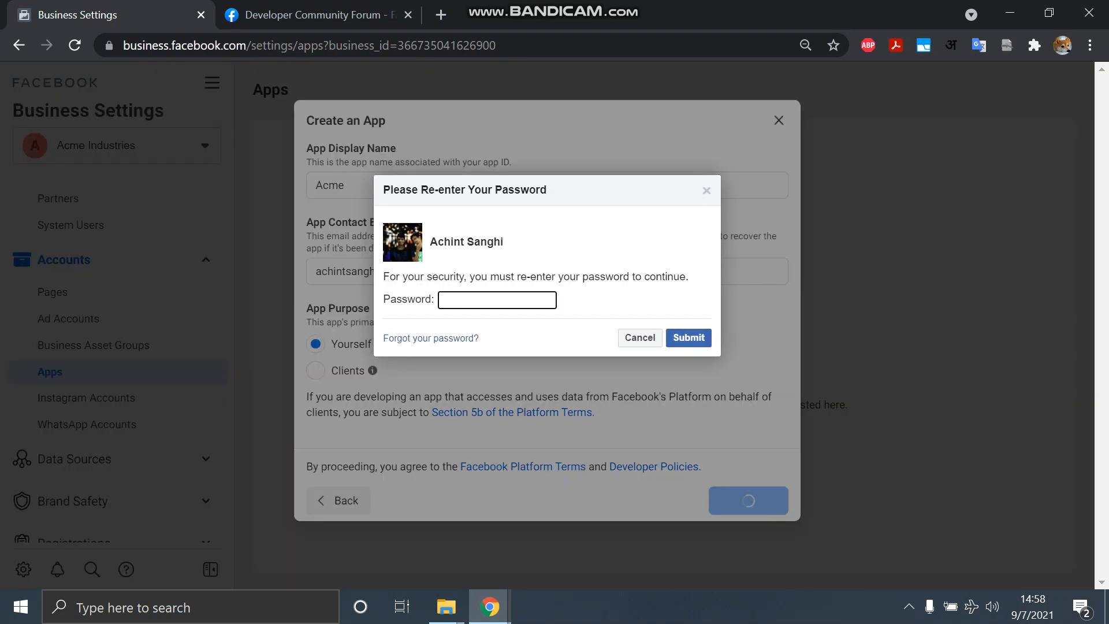
Re-enter the account password to authorize creating the app.
{"action": "type", "text": "••••••••••"}
{"action": "key", "text": "ctrl+a"}
{"action": "key", "text": "BackSpace"}
{"action": "type", "text": "•••••••••••"}
{"action": "key", "text": "Return"}
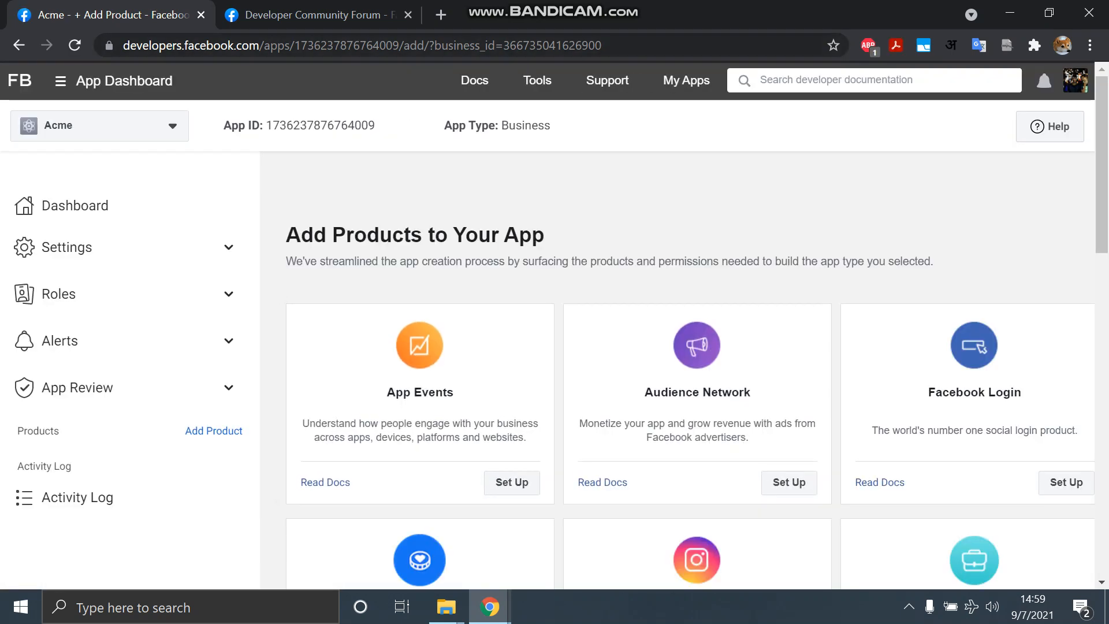
Go to business.facebook.com in the current browser tab.
{"action": "key", "text": "ctrl+l"}
{"action": "type", "text": "bsuine"}
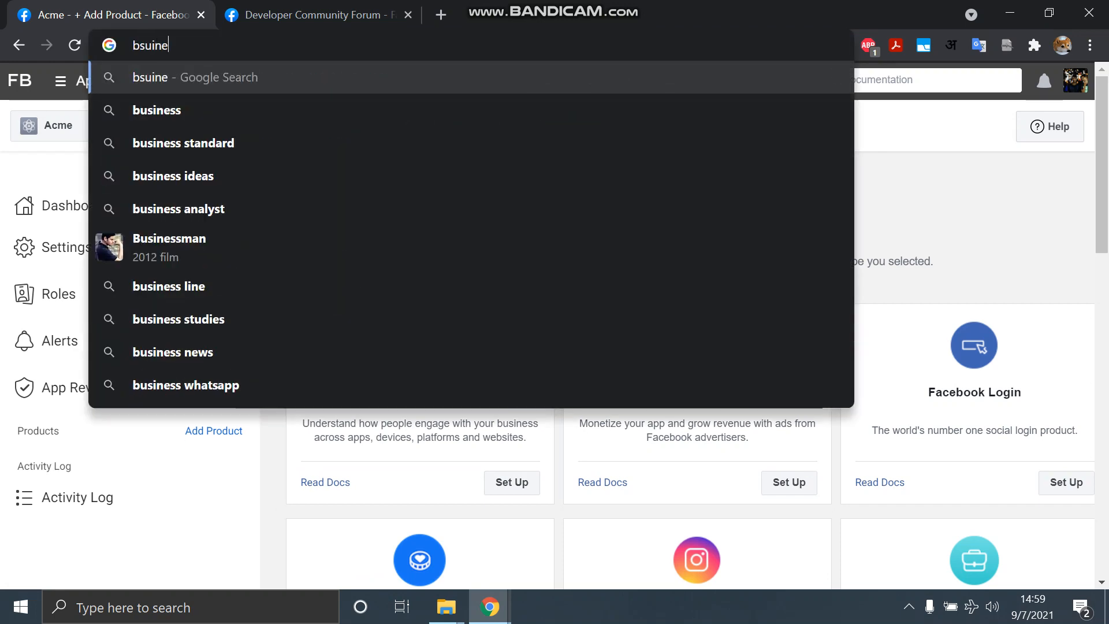
{"action": "key", "text": "BackSpace"}
{"action": "key", "text": "BackSpace"}
{"action": "key", "text": "BackSpace"}
{"action": "key", "text": "BackSpace"}
{"action": "key", "text": "BackSpace"}
{"action": "type", "text": "usine"}
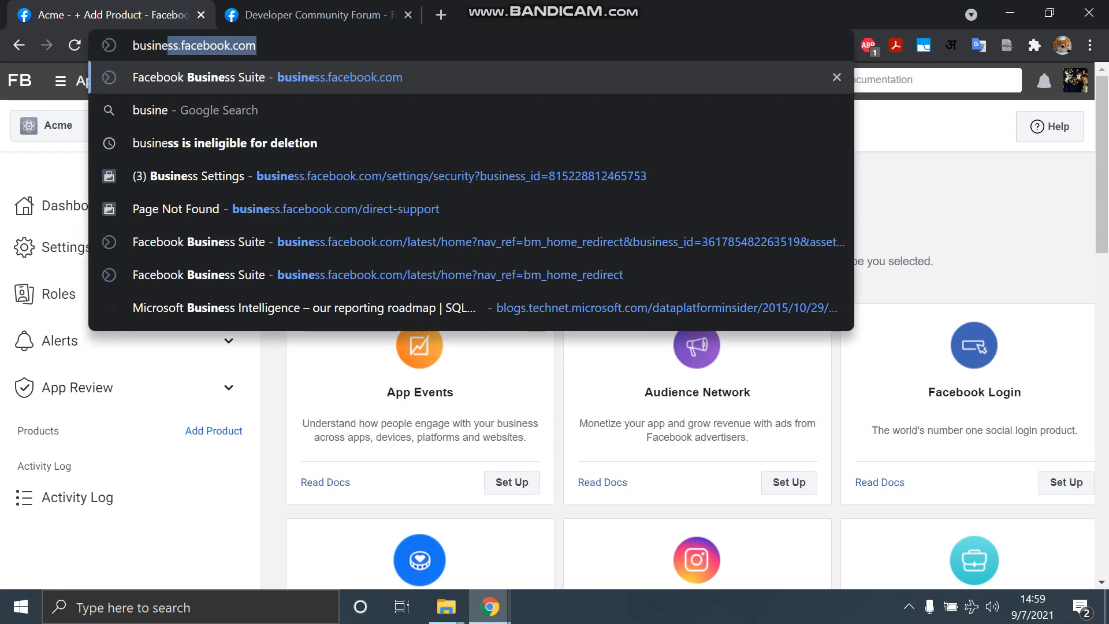
{"action": "key", "text": "Right"}
{"action": "key", "text": "Return"}
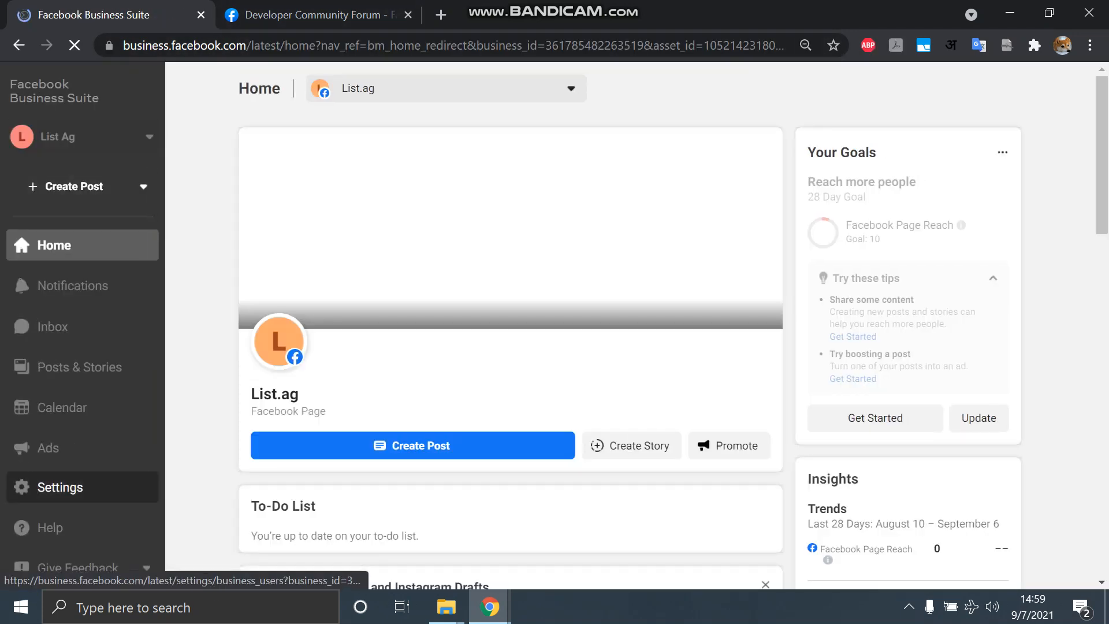
Switch the Business Suite settings to the Acme Industries account and open its full Business Settings.
{"action": "left_click", "coordinate": [60, 488]}
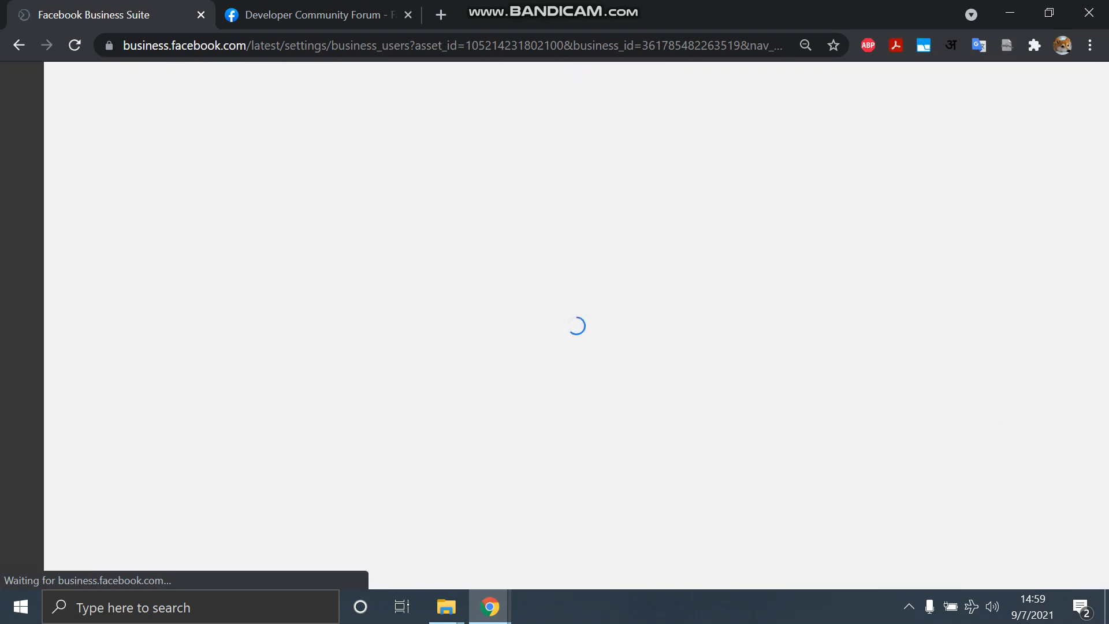
{"action": "left_click", "coordinate": [83, 136]}
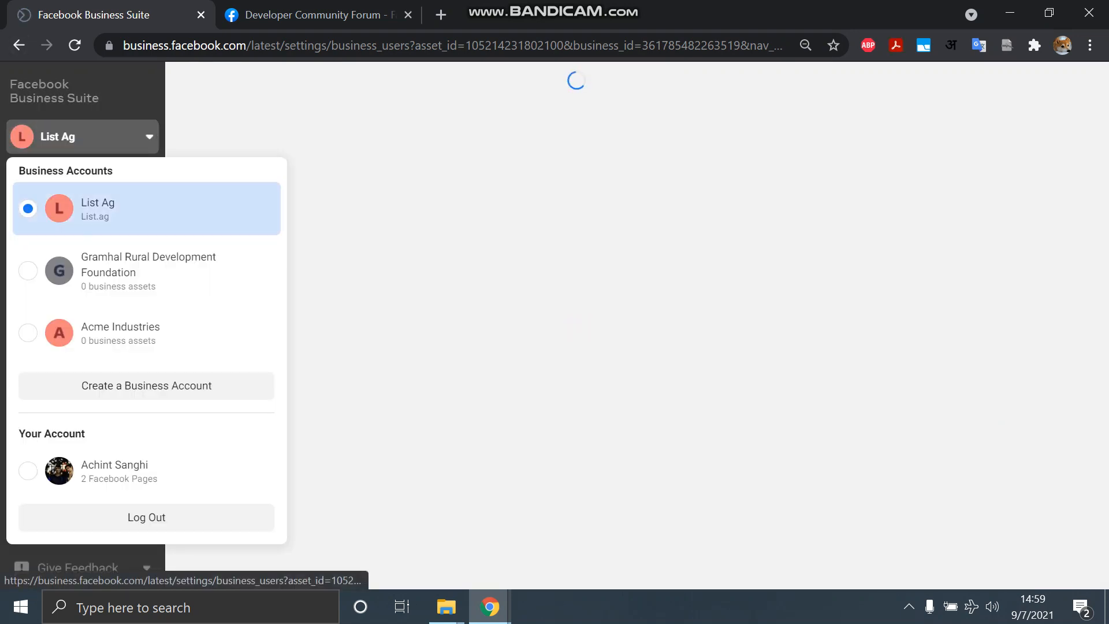
{"action": "left_click", "coordinate": [110, 324]}
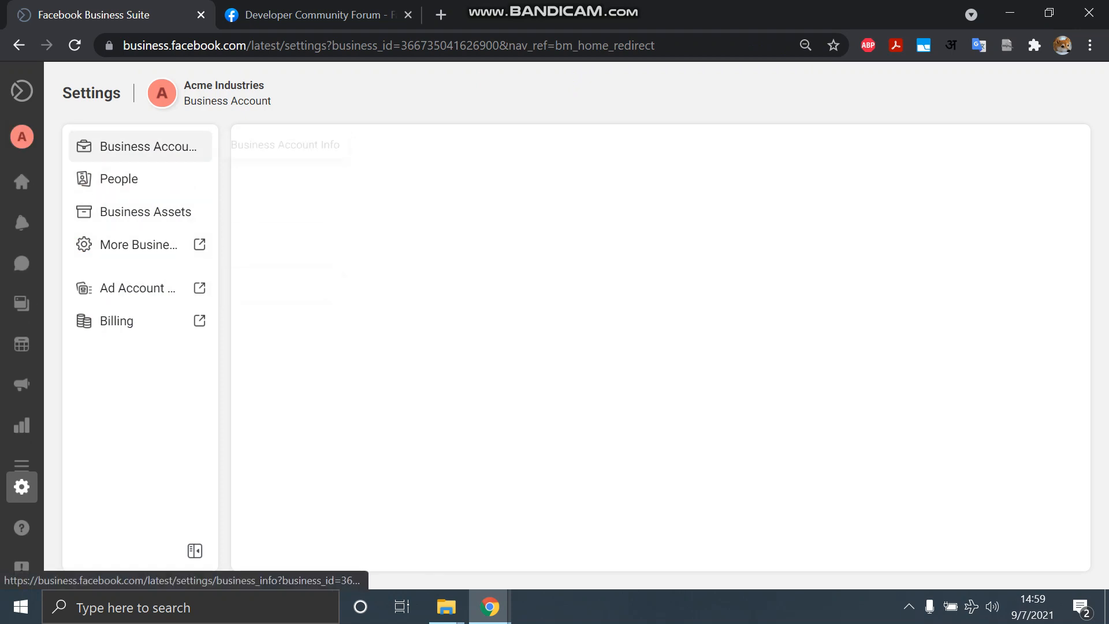
{"action": "left_click", "coordinate": [181, 179]}
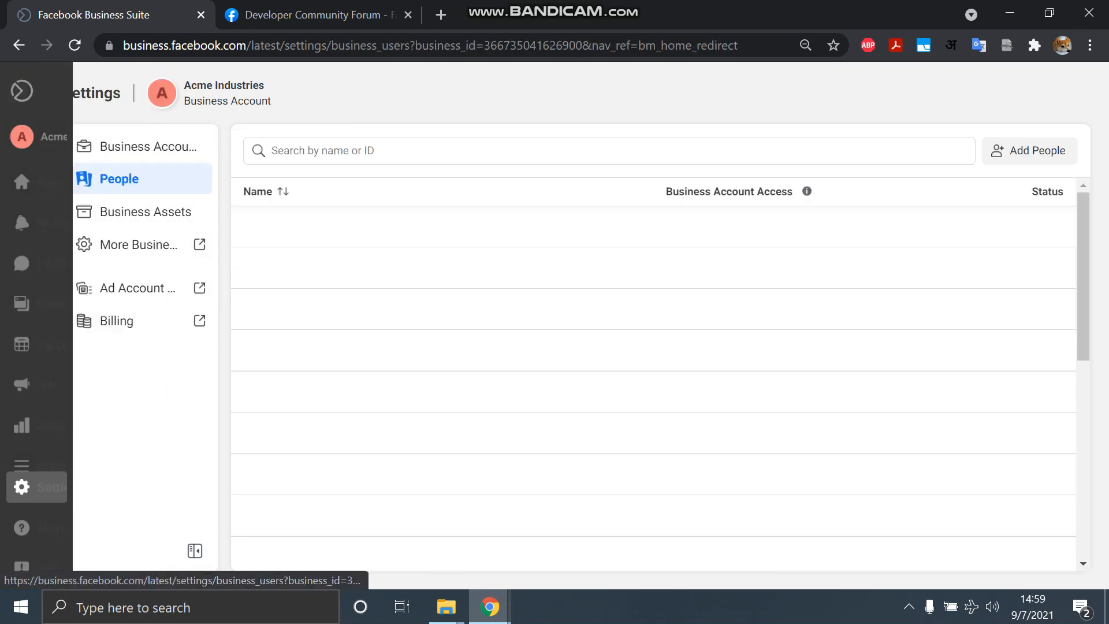
{"action": "left_click", "coordinate": [139, 245]}
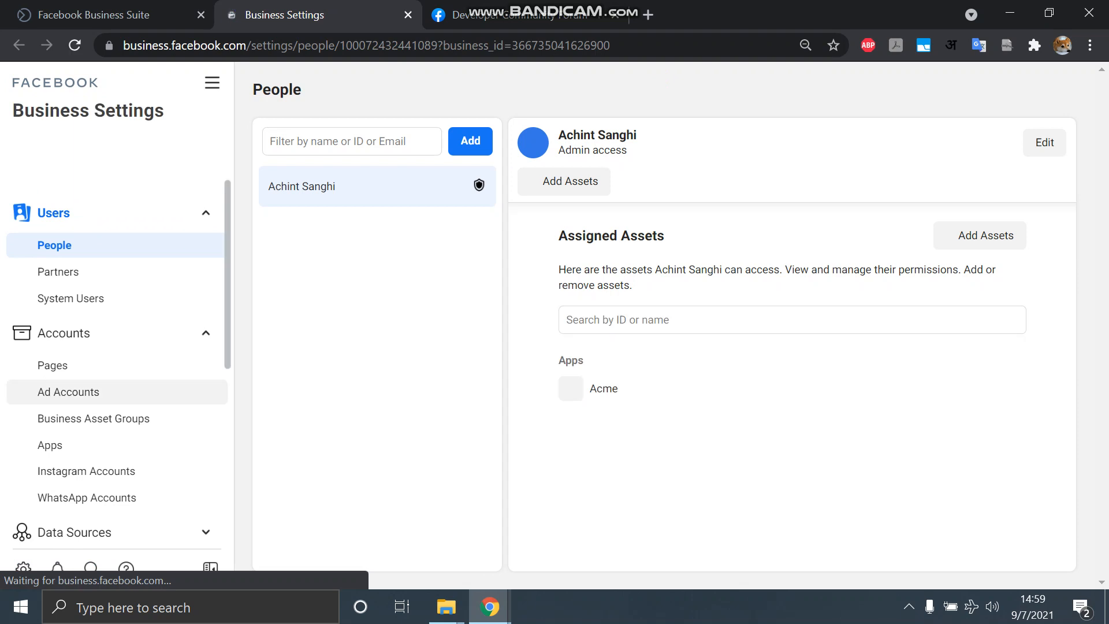
Check the Acme app's entry under Apps and the Business Verification option in the Security Center.
{"action": "left_click", "coordinate": [50, 445]}
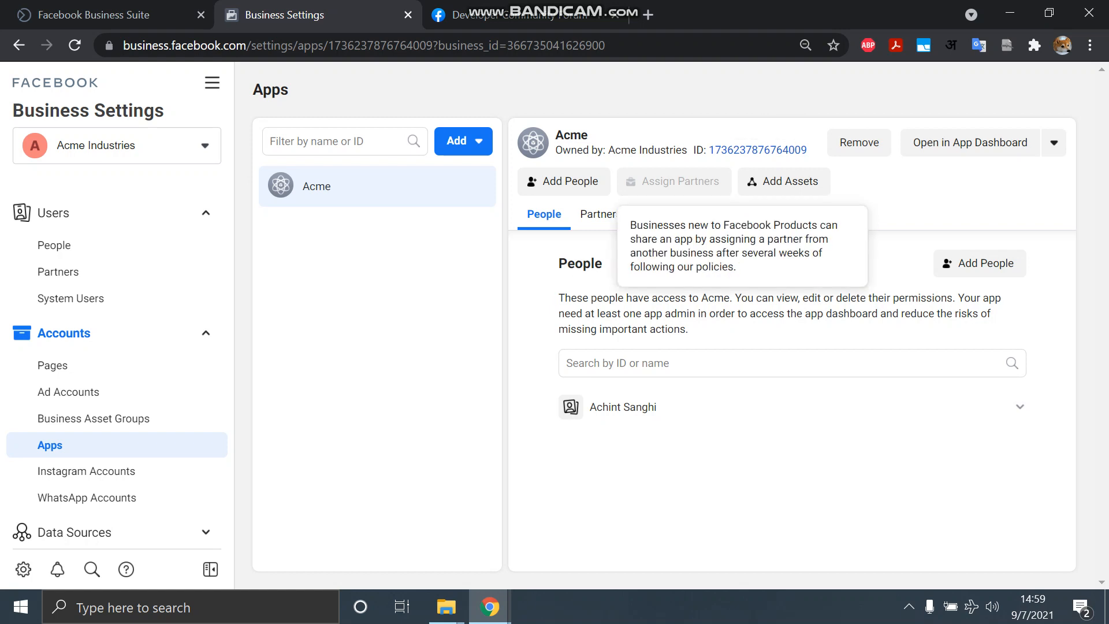
{"action": "scroll", "coordinate": [116, 375], "scroll_direction": "down", "scroll_amount": 5}
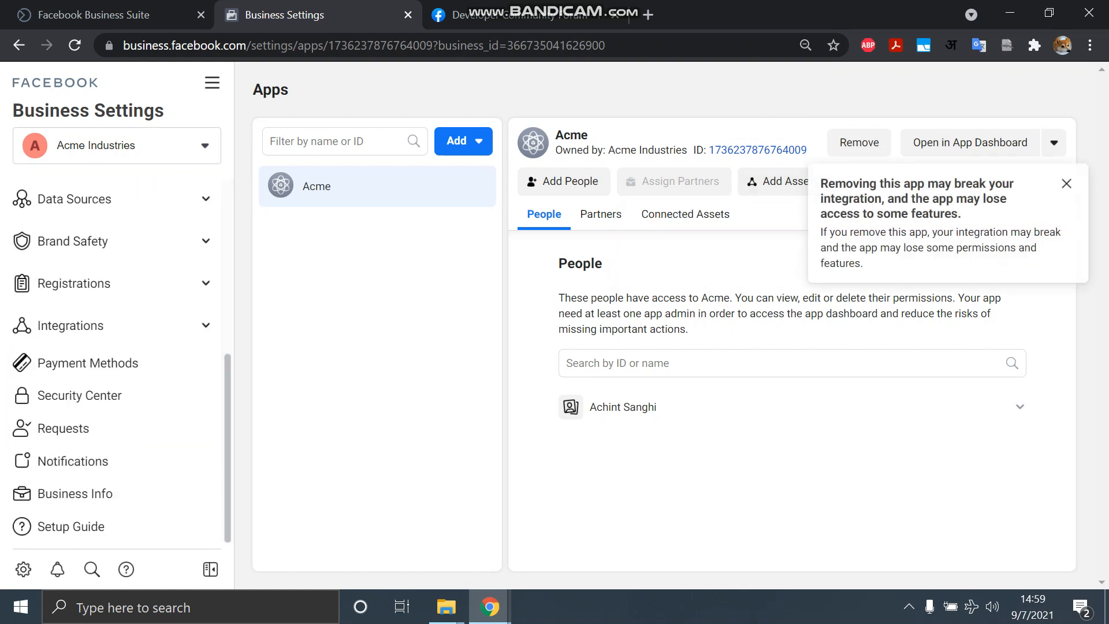
{"action": "left_click", "coordinate": [81, 395]}
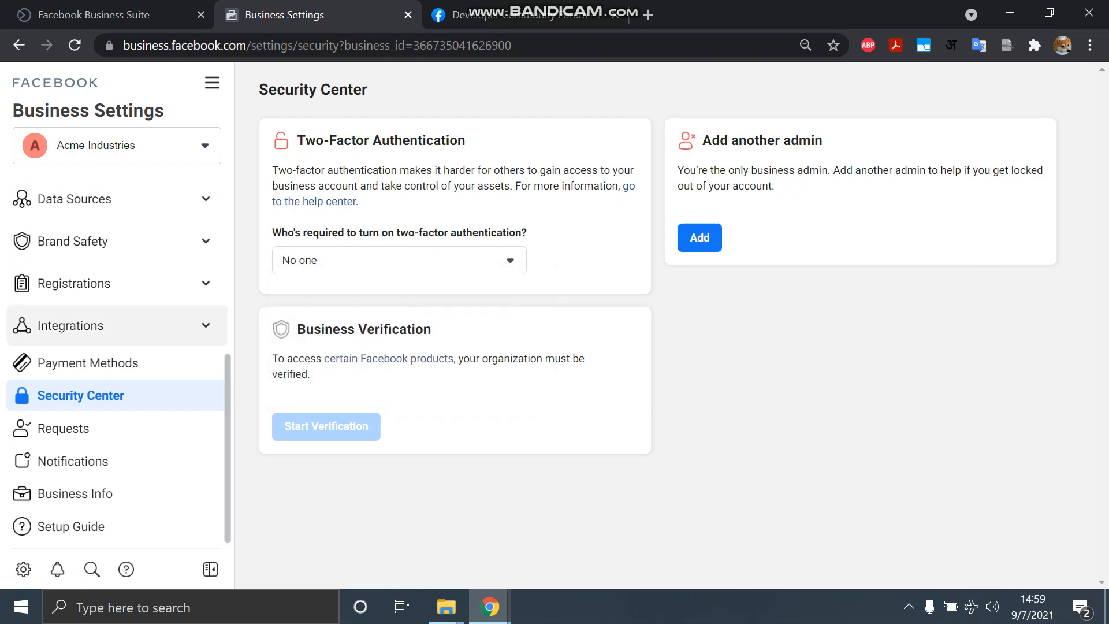
Start creating another new App ID from the Apps settings, using the Gaming app type.
{"action": "scroll", "coordinate": [117, 286], "scroll_direction": "up", "scroll_amount": 1}
{"action": "scroll", "coordinate": [117, 288], "scroll_direction": "up", "scroll_amount": 5}
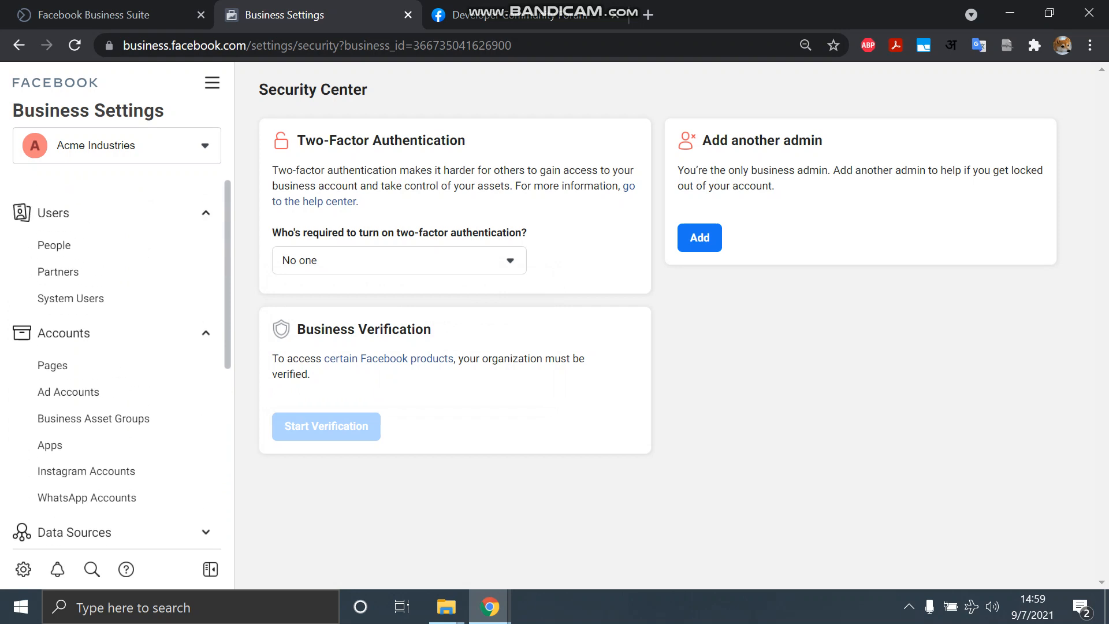
{"action": "left_click", "coordinate": [50, 445]}
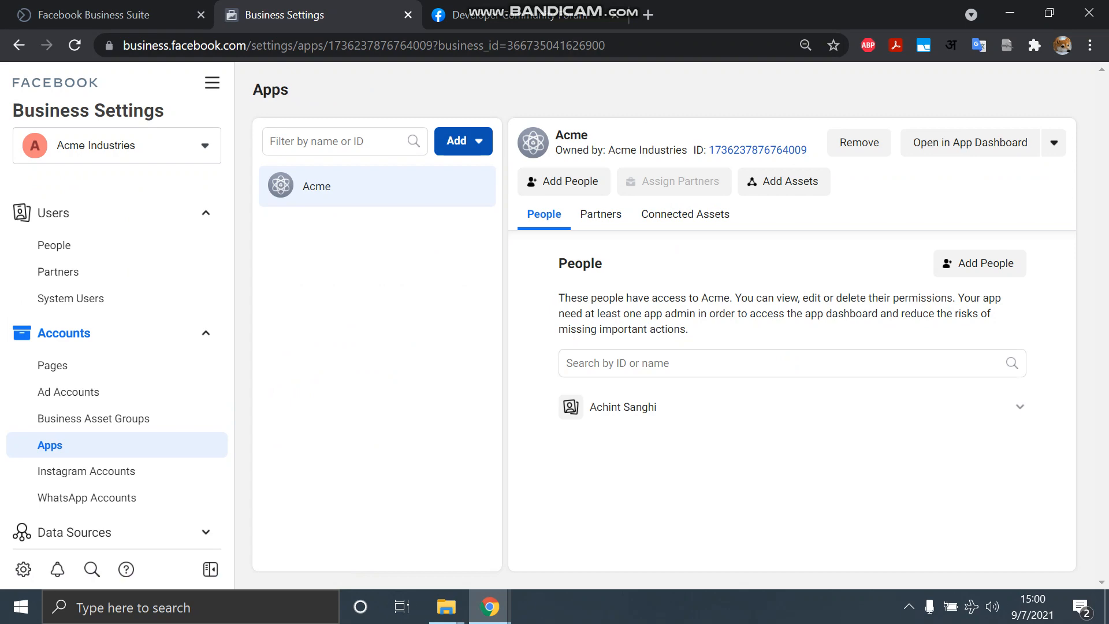
{"action": "left_click", "coordinate": [463, 141]}
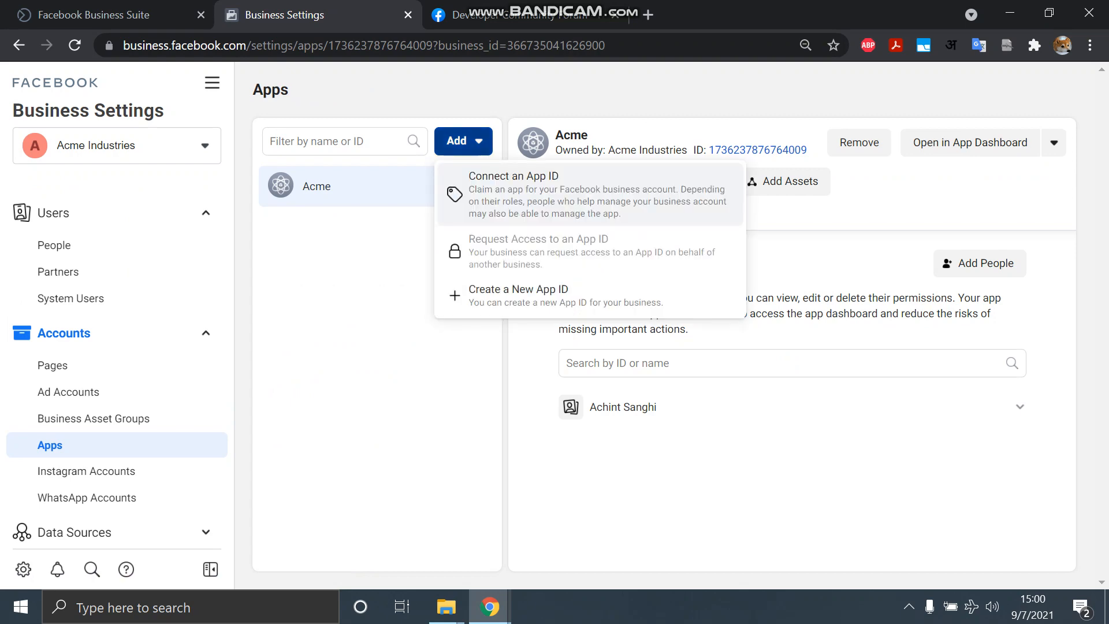
{"action": "left_click", "coordinate": [534, 293]}
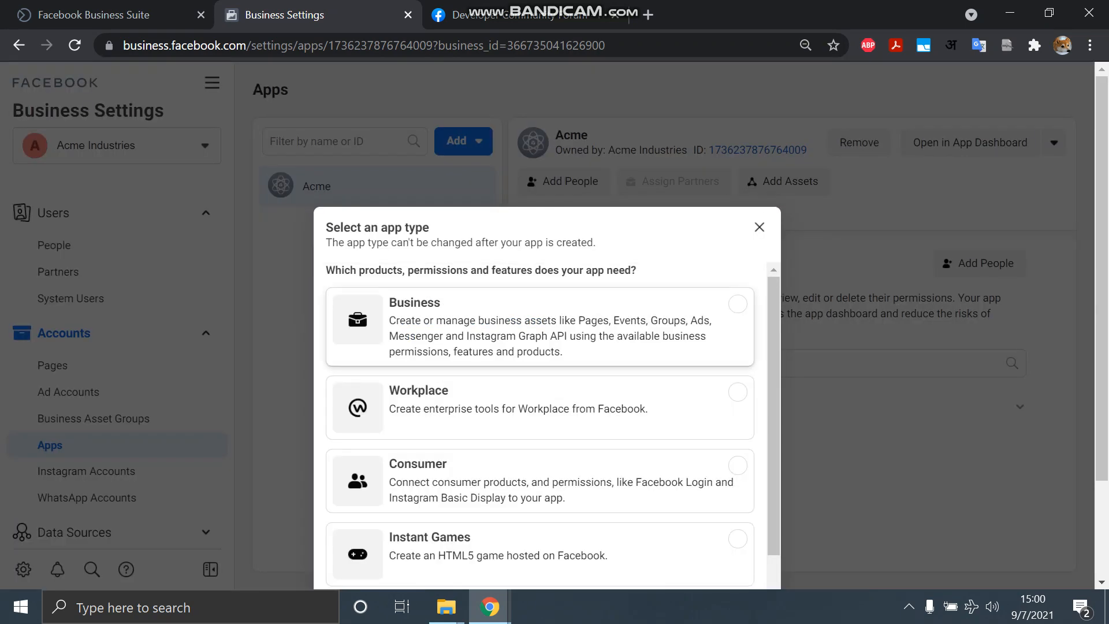
{"action": "scroll", "coordinate": [541, 428], "scroll_direction": "down", "scroll_amount": 3}
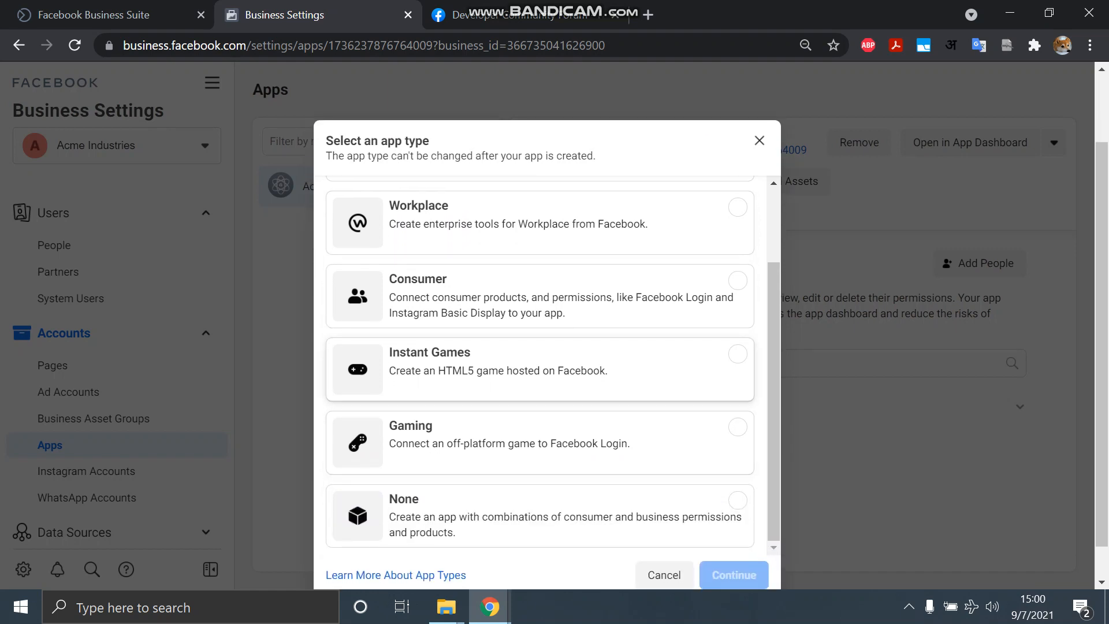
{"action": "left_click", "coordinate": [540, 406]}
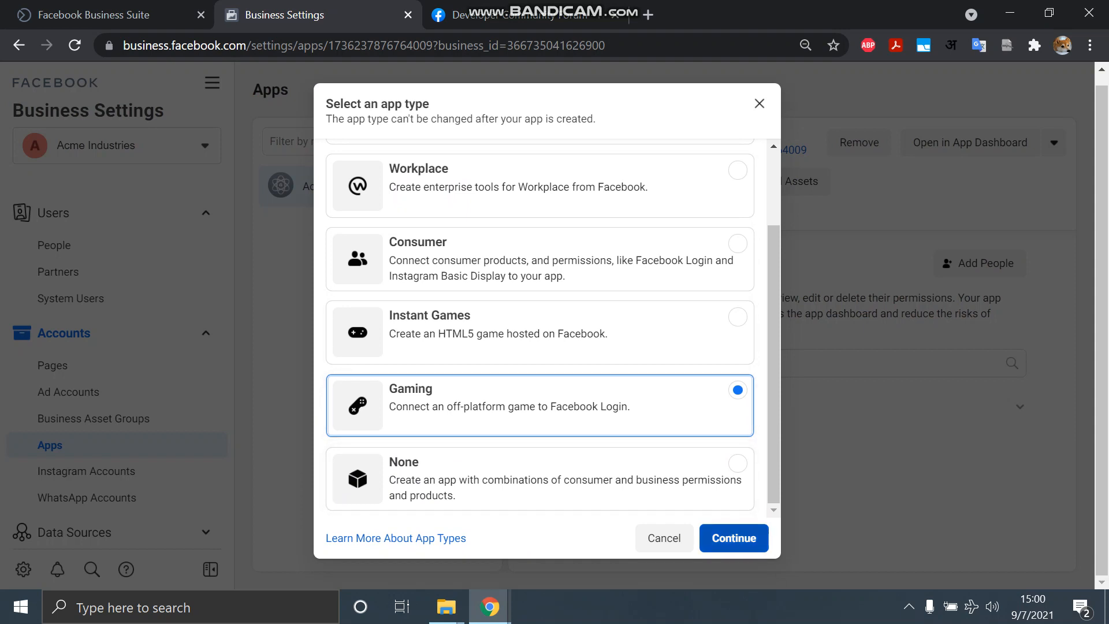
{"action": "left_click", "coordinate": [734, 538]}
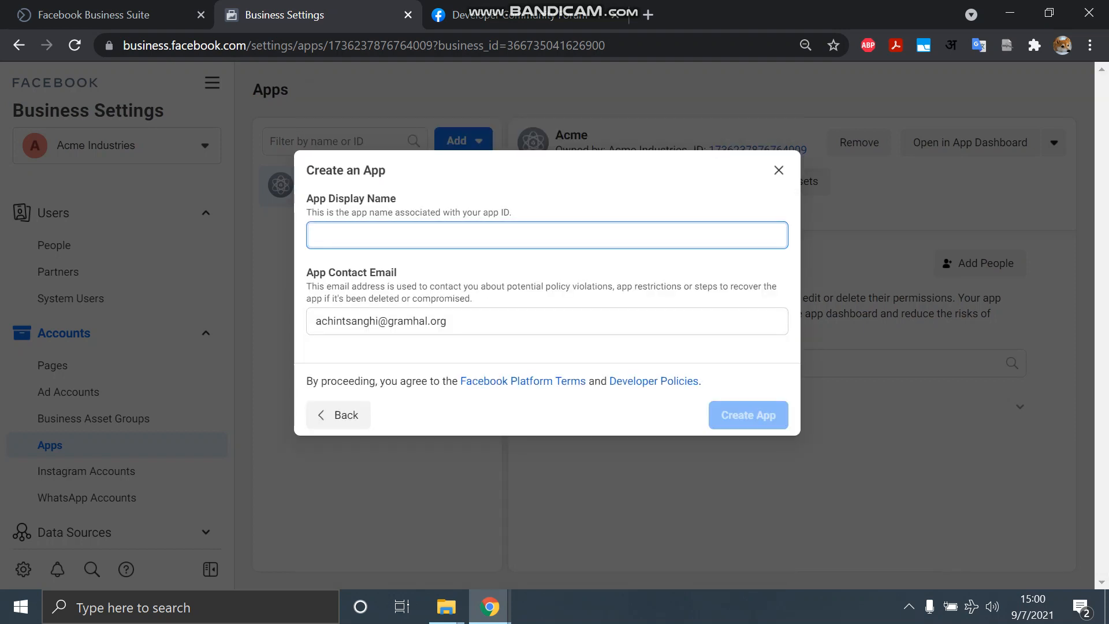
Create the gaming app with the display name Acme, re-entering the account password to authorize it.
{"action": "type", "text": "Acn"}
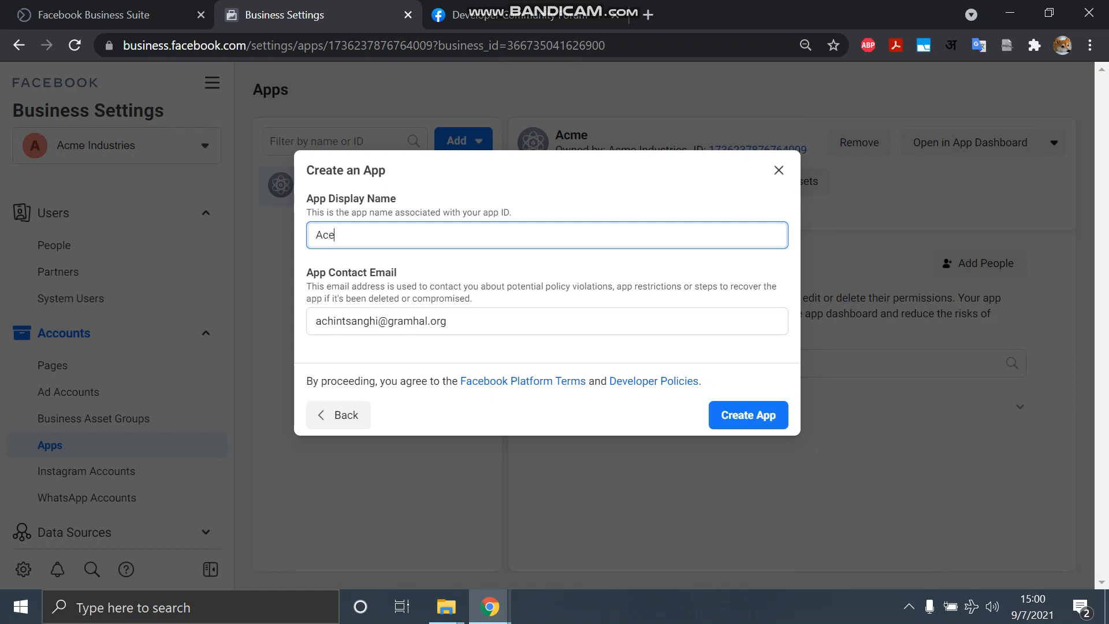
{"action": "key", "text": "BackSpace"}
{"action": "type", "text": "me"}
{"action": "key", "text": "Return"}
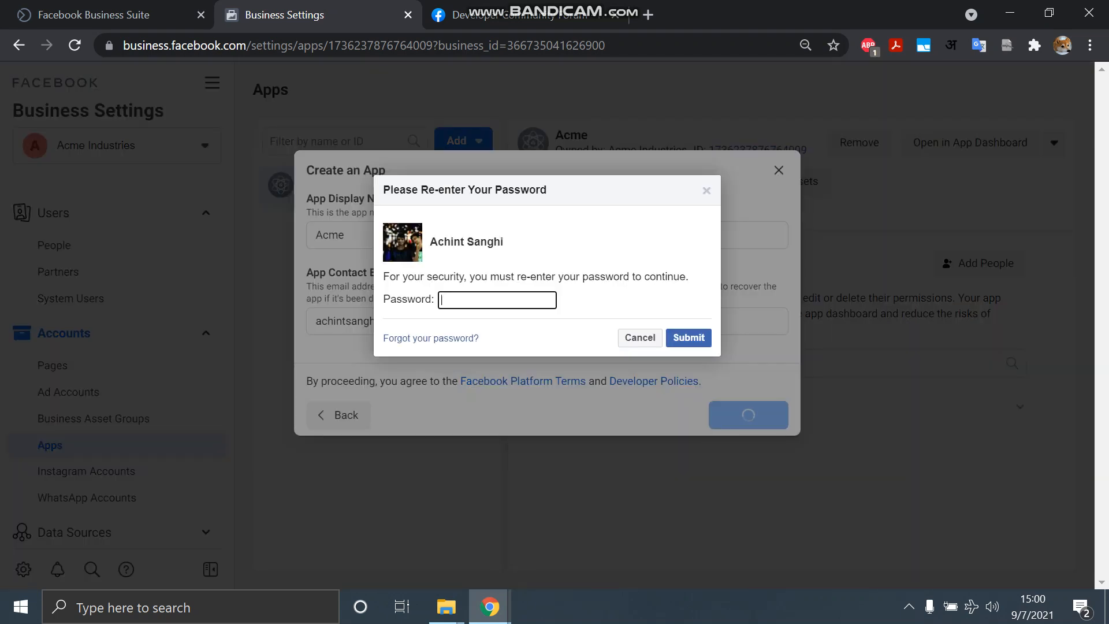
{"action": "type", "text": "••••••••••"}
{"action": "key", "text": "Return"}
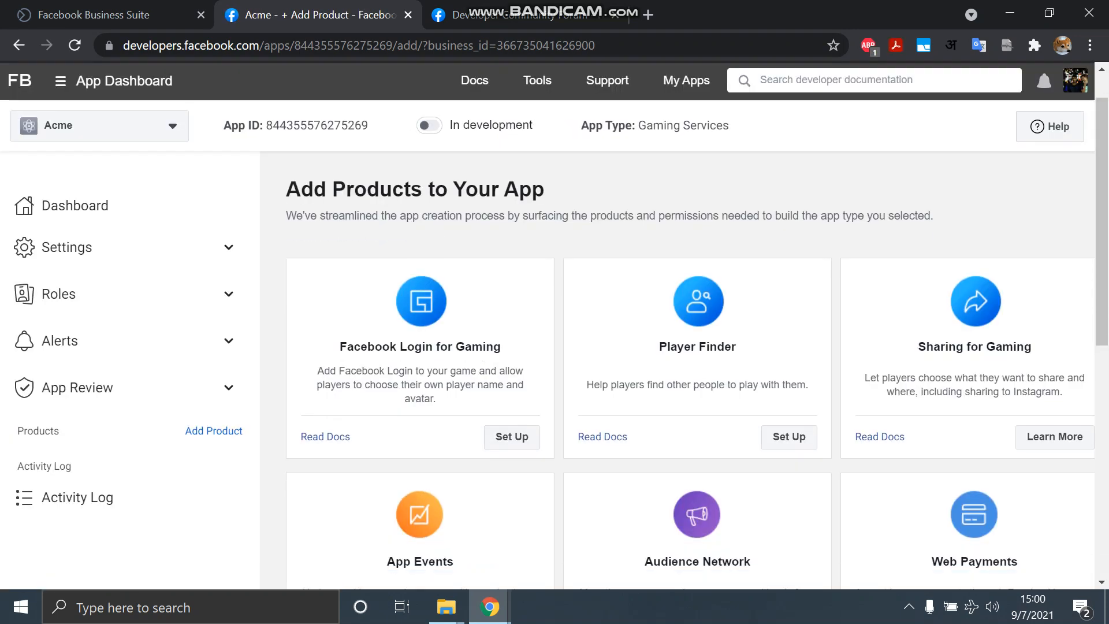
Open the Basic settings of the new gaming app.
{"action": "scroll", "coordinate": [687, 347], "scroll_direction": "down", "scroll_amount": 3}
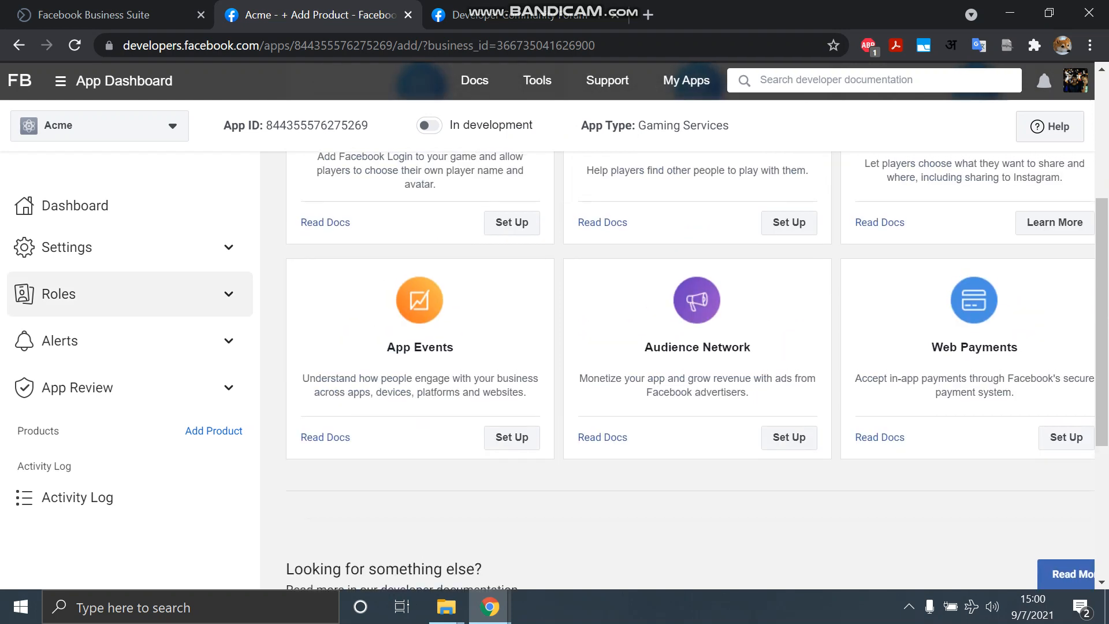
{"action": "left_click", "coordinate": [229, 247]}
{"action": "left_click", "coordinate": [57, 284]}
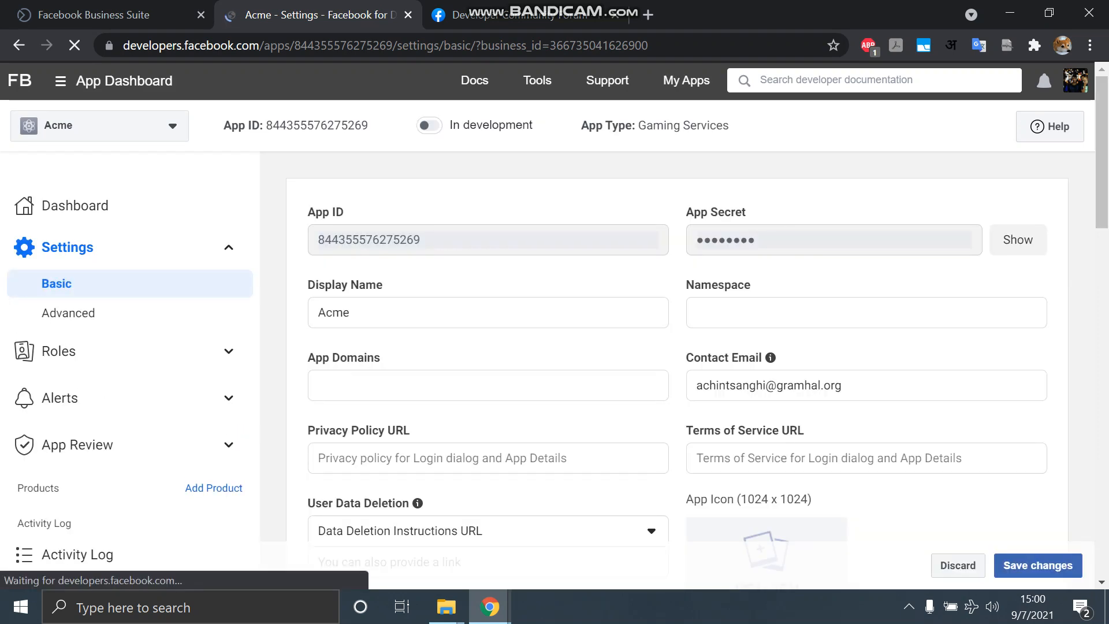
Open the Permissions and Features list under App Review for the gaming app.
{"action": "scroll", "coordinate": [676, 346], "scroll_direction": "down", "scroll_amount": 5}
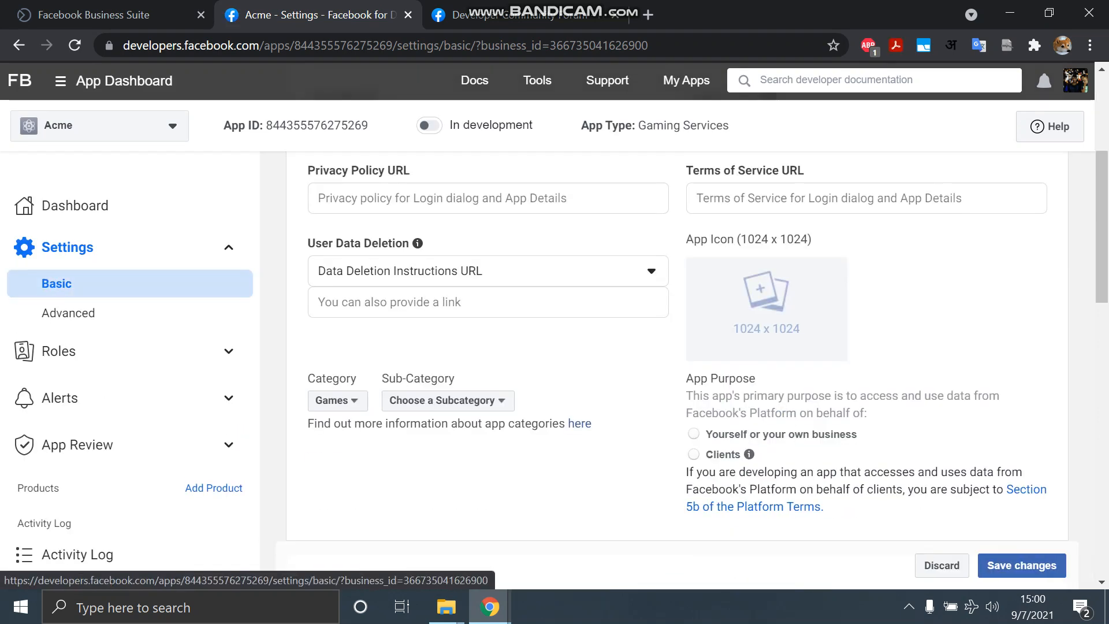
{"action": "left_click", "coordinate": [77, 444]}
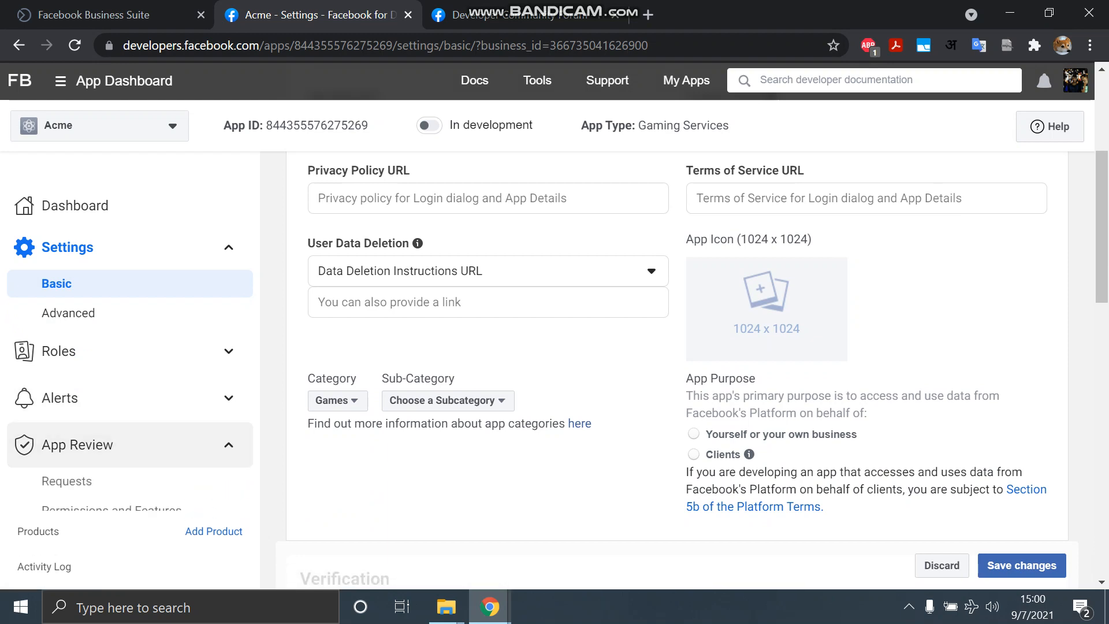
{"action": "scroll", "coordinate": [115, 435], "scroll_direction": "down", "scroll_amount": 1}
{"action": "left_click", "coordinate": [67, 434]}
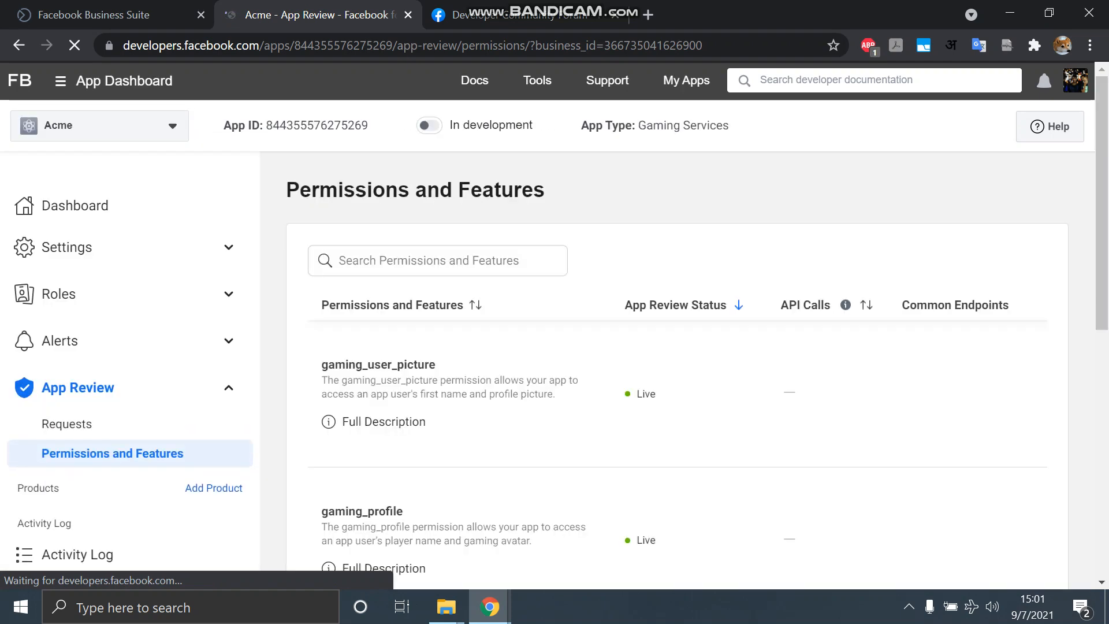
Examine the gaming app's permissions, comparing their review status, common endpoints, additional requirements and available actions.
{"action": "scroll", "coordinate": [677, 260], "scroll_direction": "down", "scroll_amount": 2}
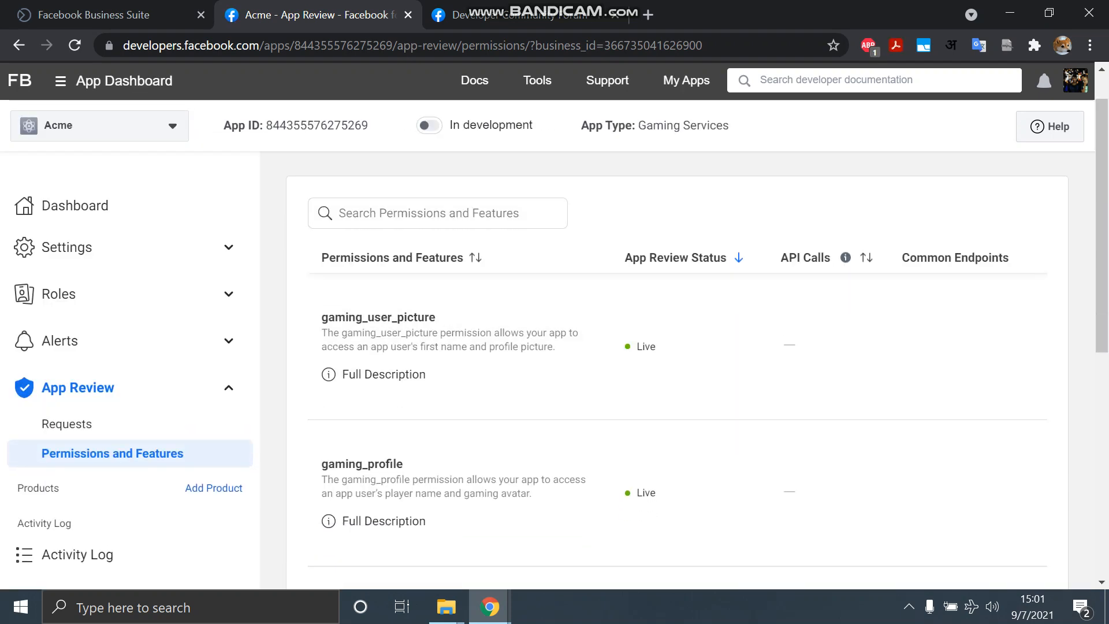
{"action": "scroll", "coordinate": [677, 260], "scroll_direction": "up", "scroll_amount": 2}
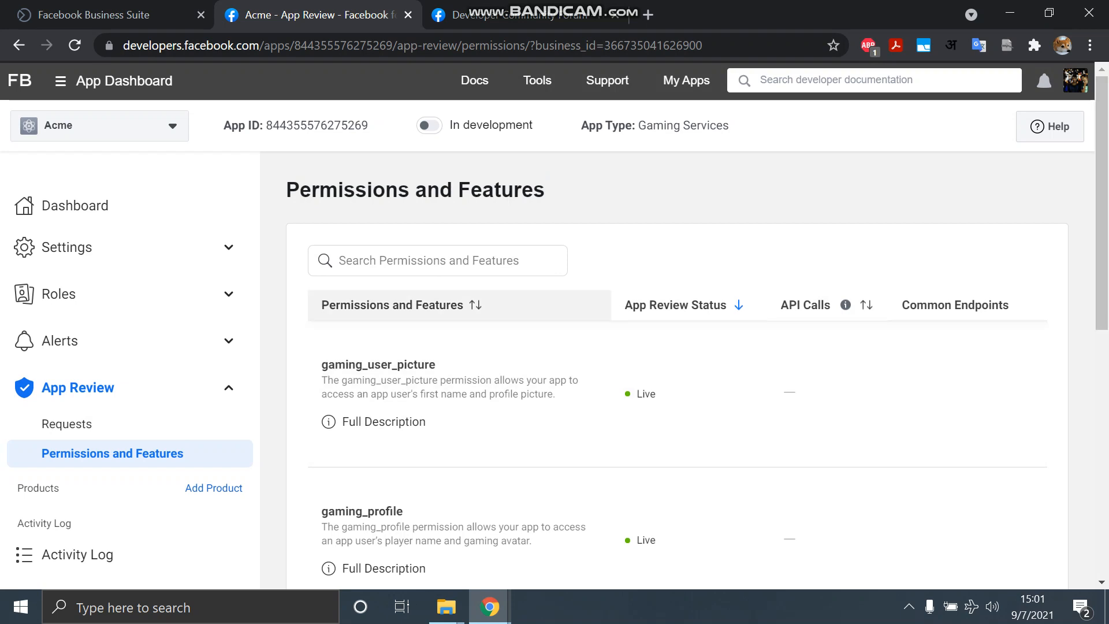
{"action": "scroll", "coordinate": [678, 393], "scroll_direction": "down", "scroll_amount": 2}
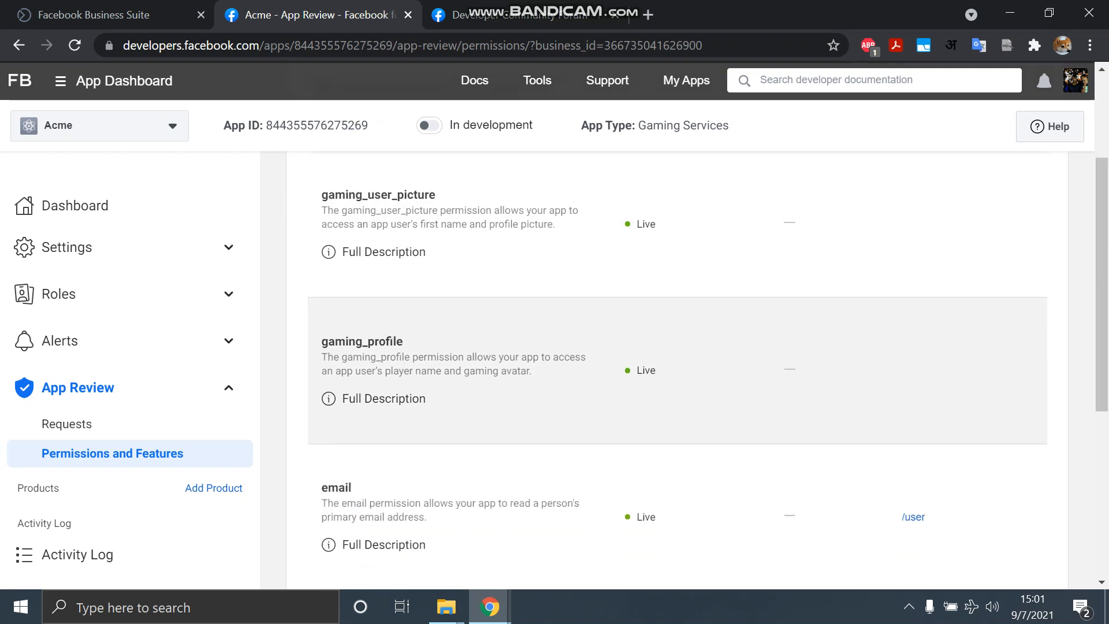
{"action": "scroll", "coordinate": [677, 393], "scroll_direction": "up", "scroll_amount": 2}
{"action": "key", "text": "ctrl+minus"}
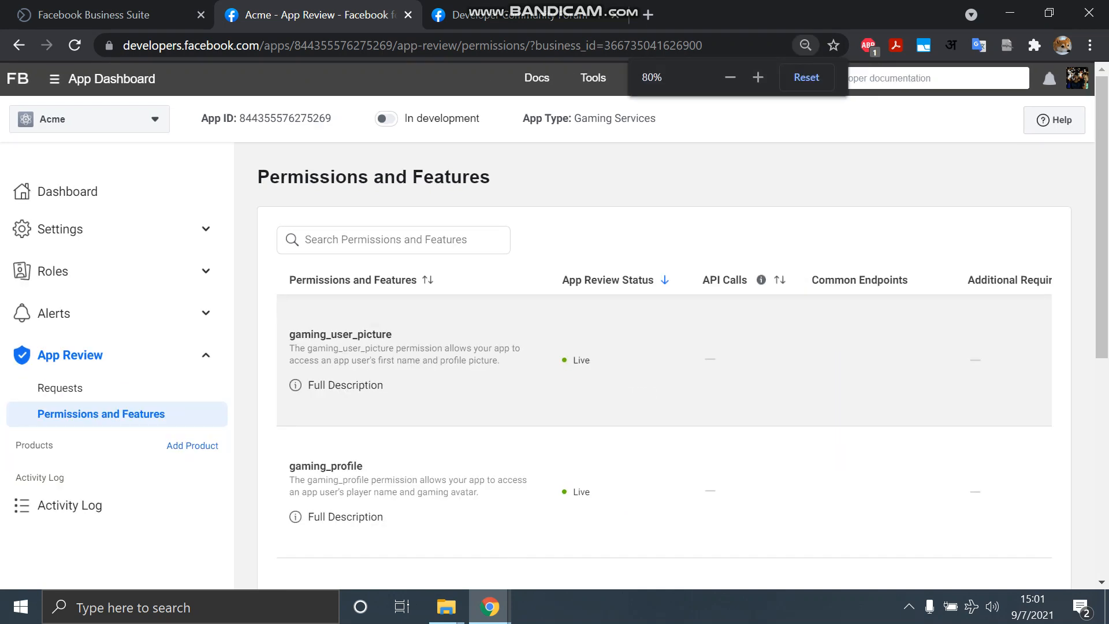
{"action": "key", "text": "ctrl+minus"}
{"action": "key", "text": "ctrl+minus"}
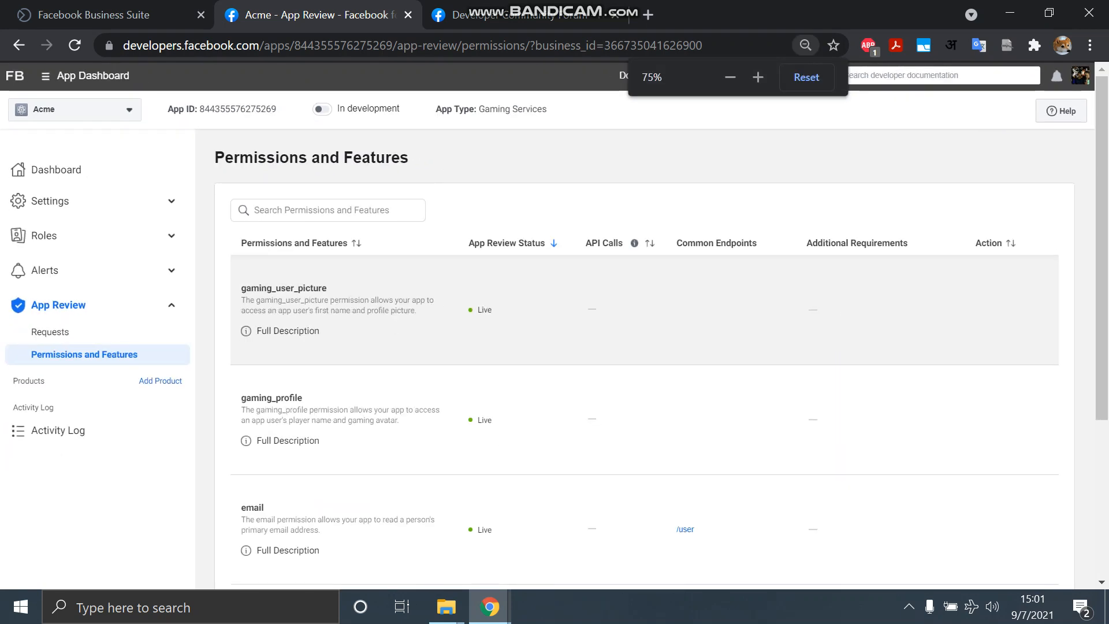
{"action": "scroll", "coordinate": [645, 310], "scroll_direction": "right", "scroll_amount": 1}
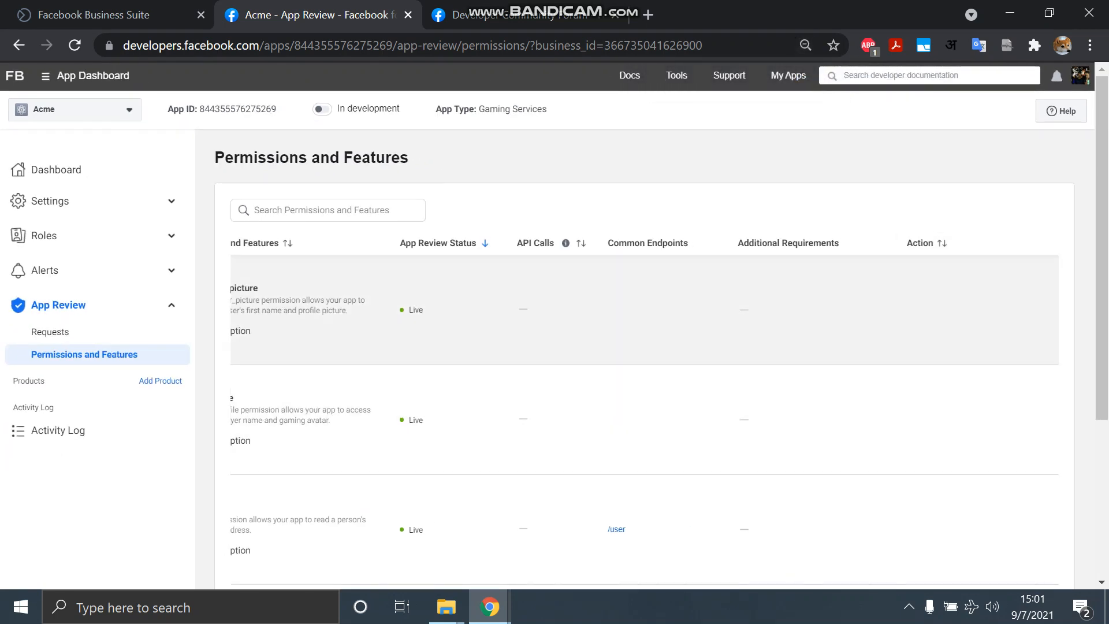
{"action": "scroll", "coordinate": [645, 358], "scroll_direction": "down", "scroll_amount": 2}
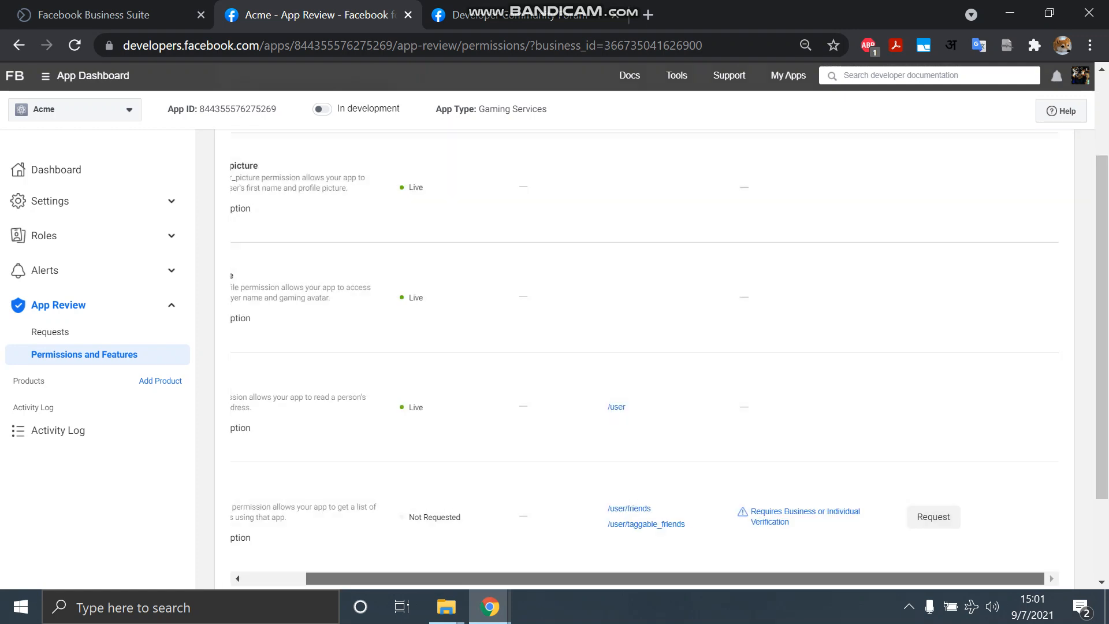
{"action": "scroll", "coordinate": [645, 462], "scroll_direction": "left", "scroll_amount": 1}
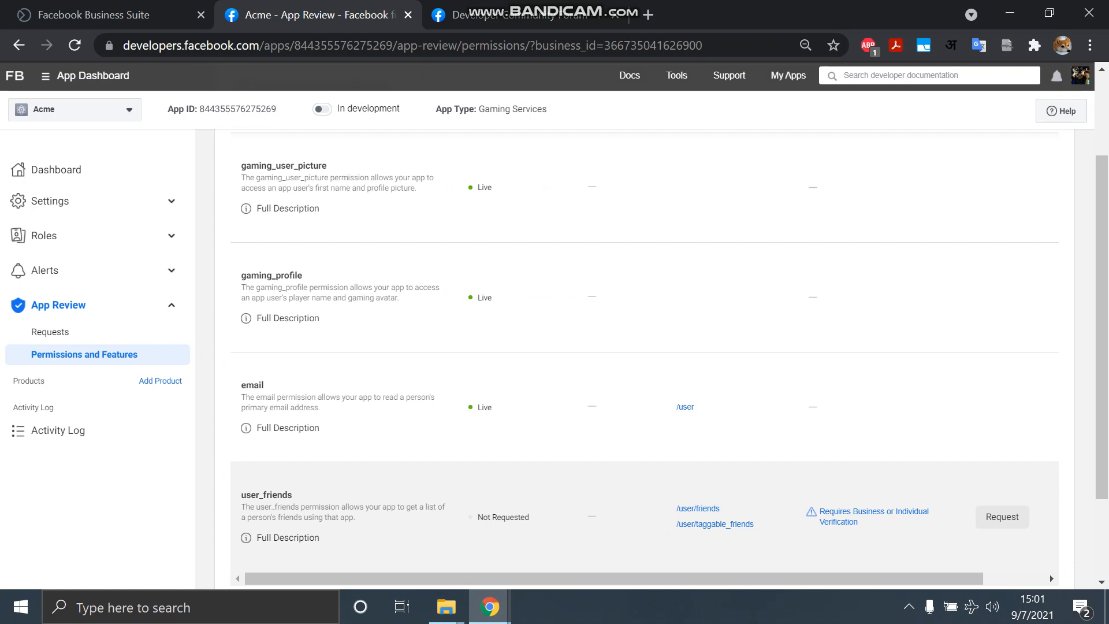
{"action": "scroll", "coordinate": [645, 462], "scroll_direction": "up", "scroll_amount": 2}
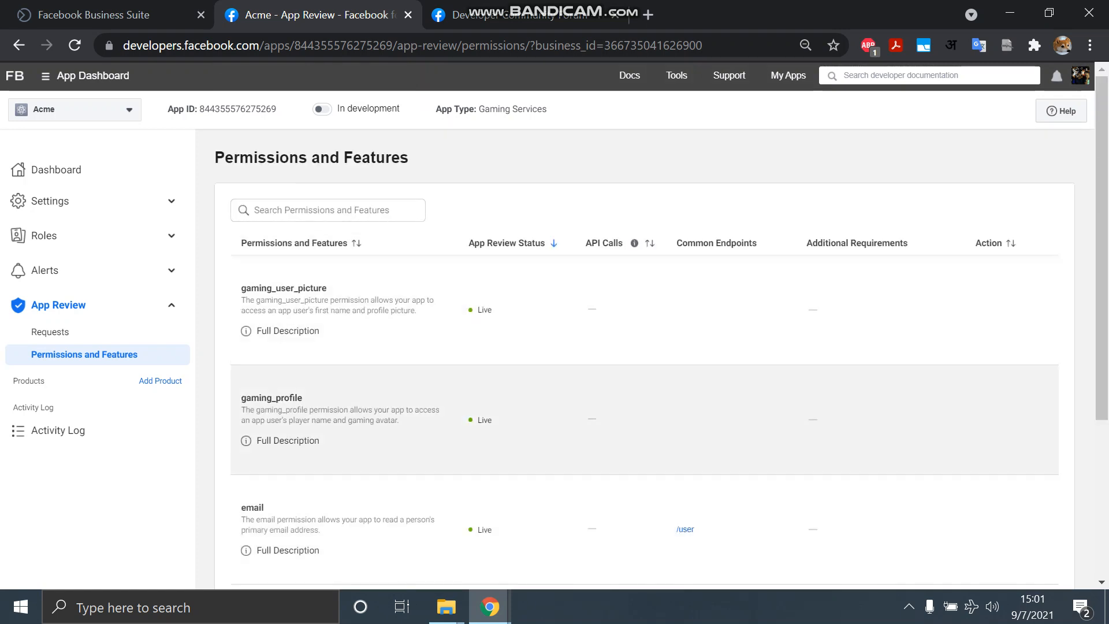
Request the user_friends permission and continue to its App Review request.
{"action": "scroll", "coordinate": [645, 433], "scroll_direction": "down", "scroll_amount": 4}
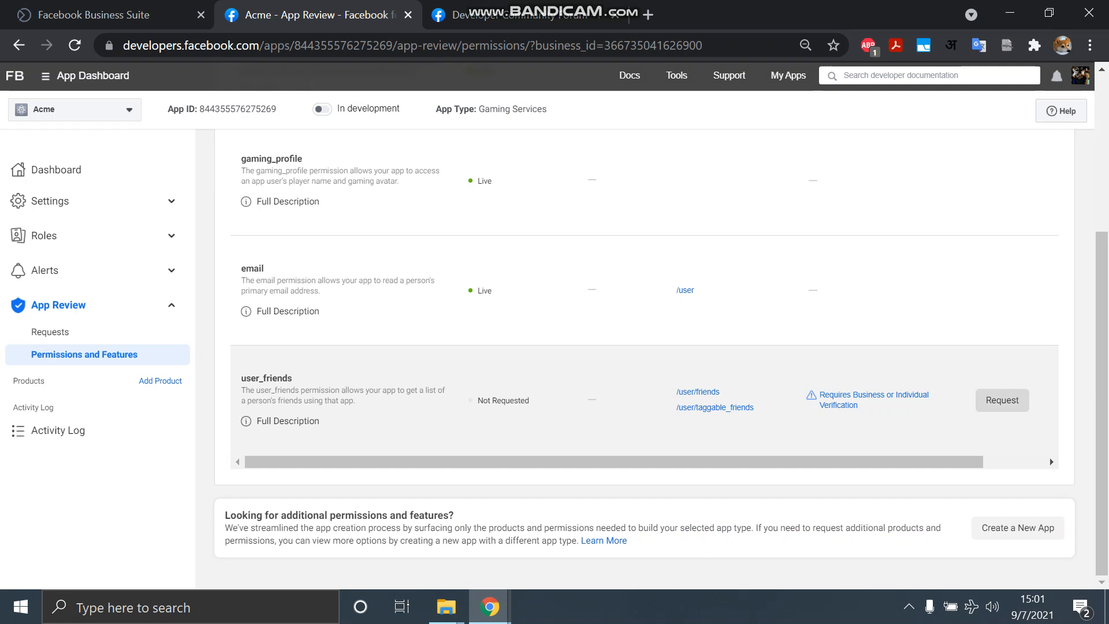
{"action": "left_click", "coordinate": [1003, 400]}
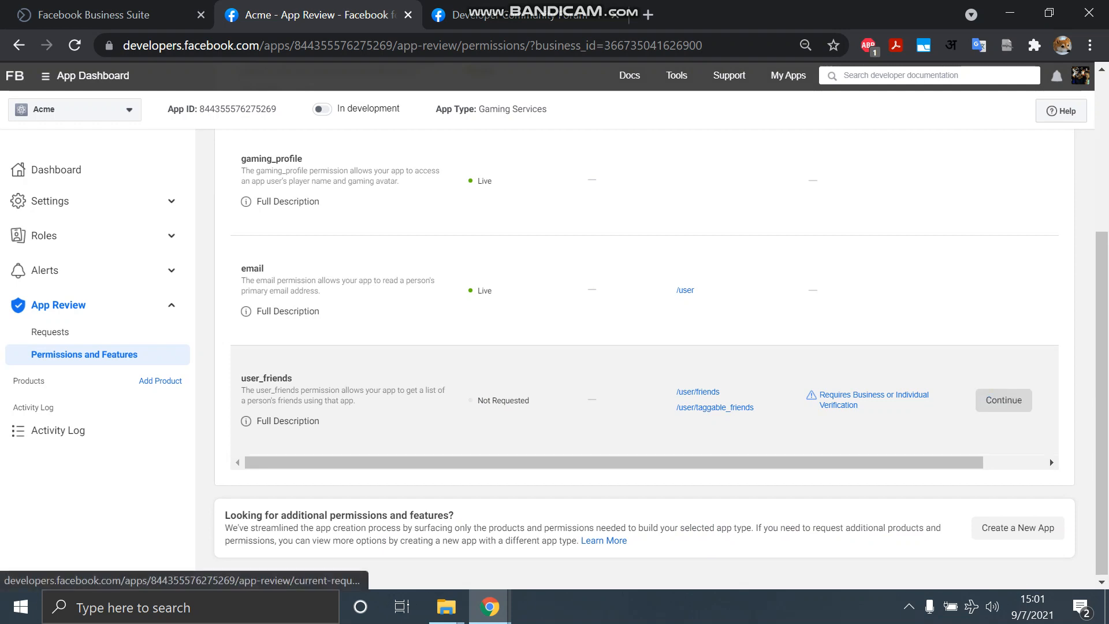
{"action": "left_click", "coordinate": [1004, 399]}
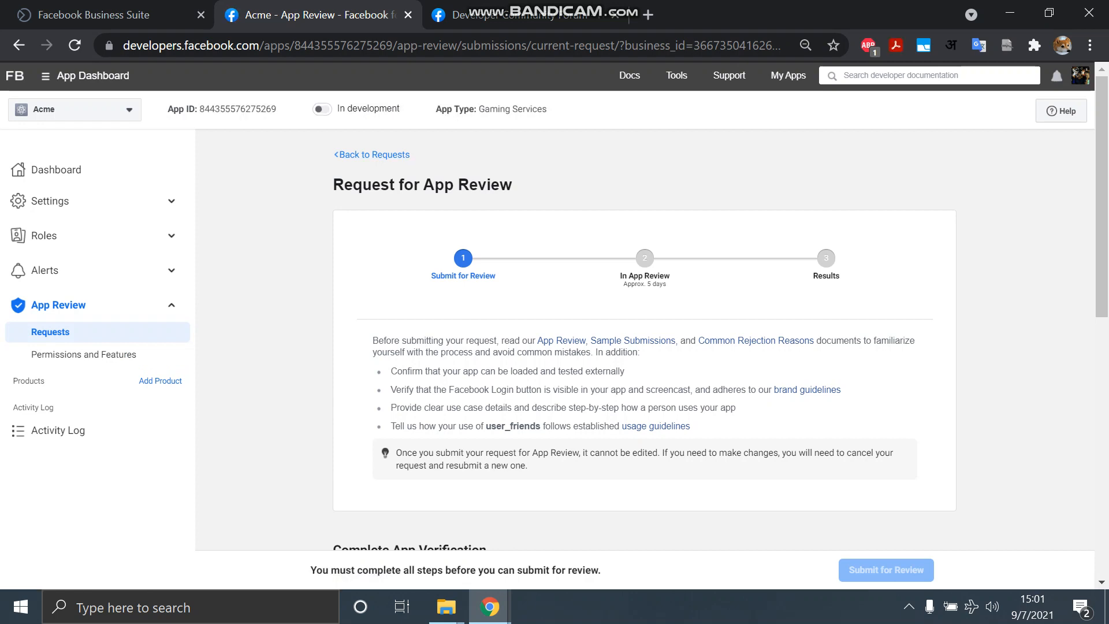
Review the App Review request's requirements, open its verification details and start adding a platform.
{"action": "scroll", "coordinate": [151, 307], "scroll_direction": "down", "scroll_amount": 6}
{"action": "scroll", "coordinate": [152, 308], "scroll_direction": "up", "scroll_amount": 3}
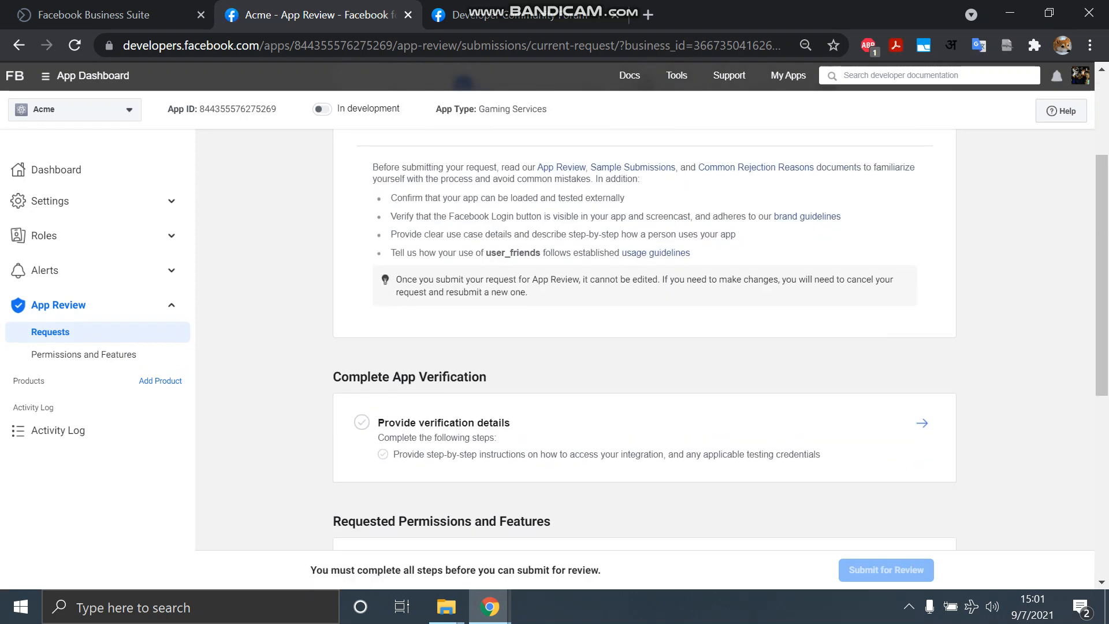
{"action": "scroll", "coordinate": [152, 307], "scroll_direction": "up", "scroll_amount": 1}
{"action": "scroll", "coordinate": [151, 307], "scroll_direction": "down", "scroll_amount": 3}
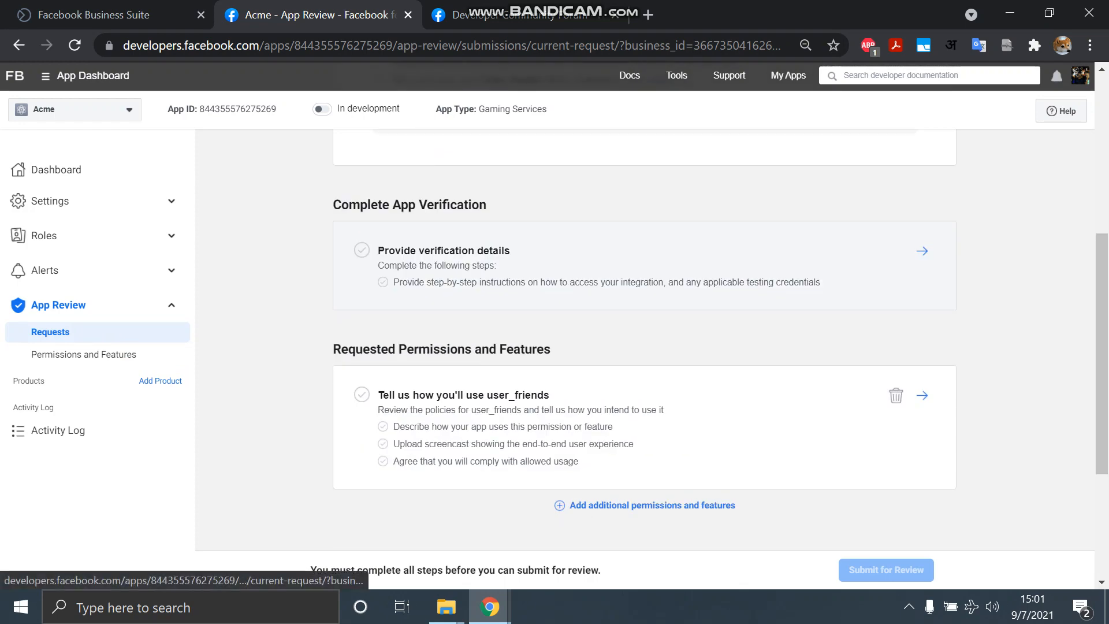
{"action": "scroll", "coordinate": [645, 347], "scroll_direction": "up", "scroll_amount": 7}
{"action": "scroll", "coordinate": [645, 346], "scroll_direction": "down", "scroll_amount": 7}
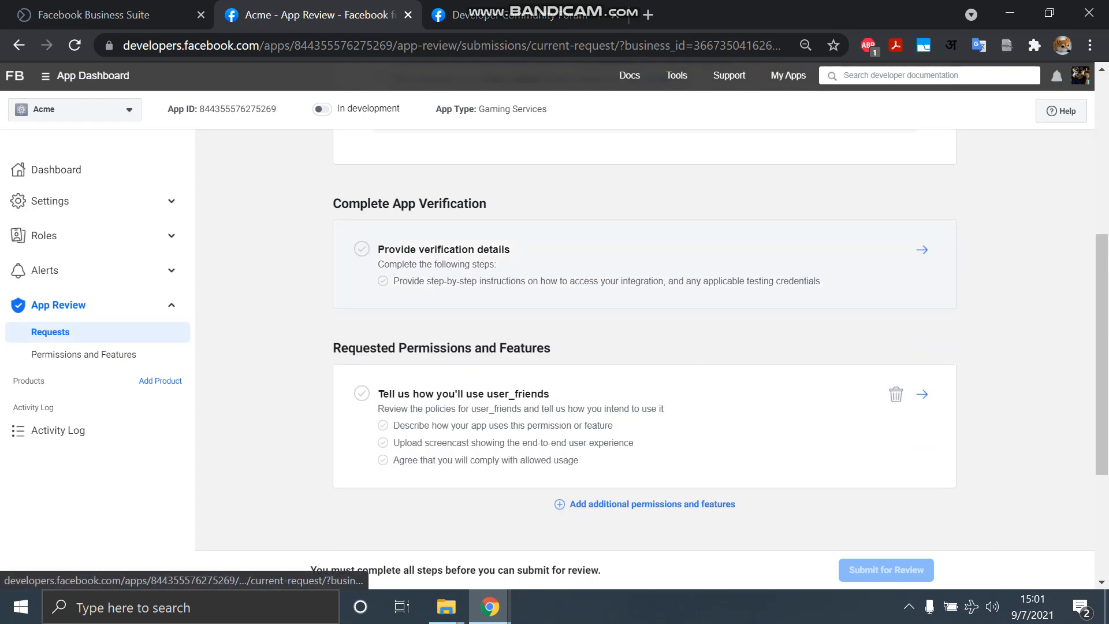
{"action": "left_click", "coordinate": [444, 250]}
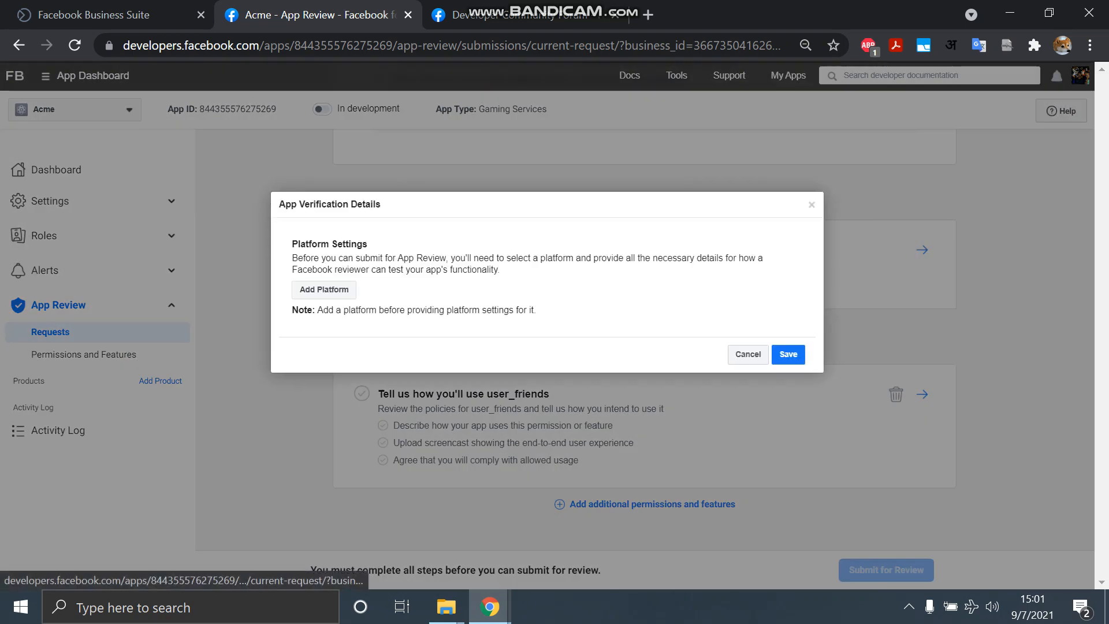
{"action": "left_click", "coordinate": [324, 290]}
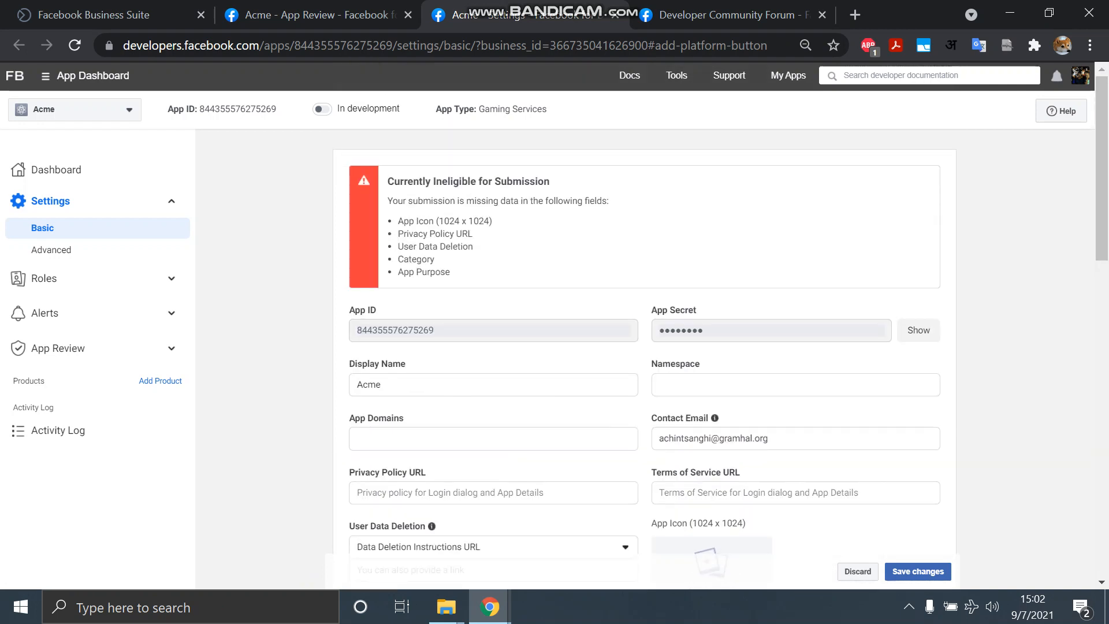
Check the fields missing for submission and upload the 1024 dummy image from the Gramhal folder as the app icon.
{"action": "scroll", "coordinate": [644, 358], "scroll_direction": "down", "scroll_amount": 1}
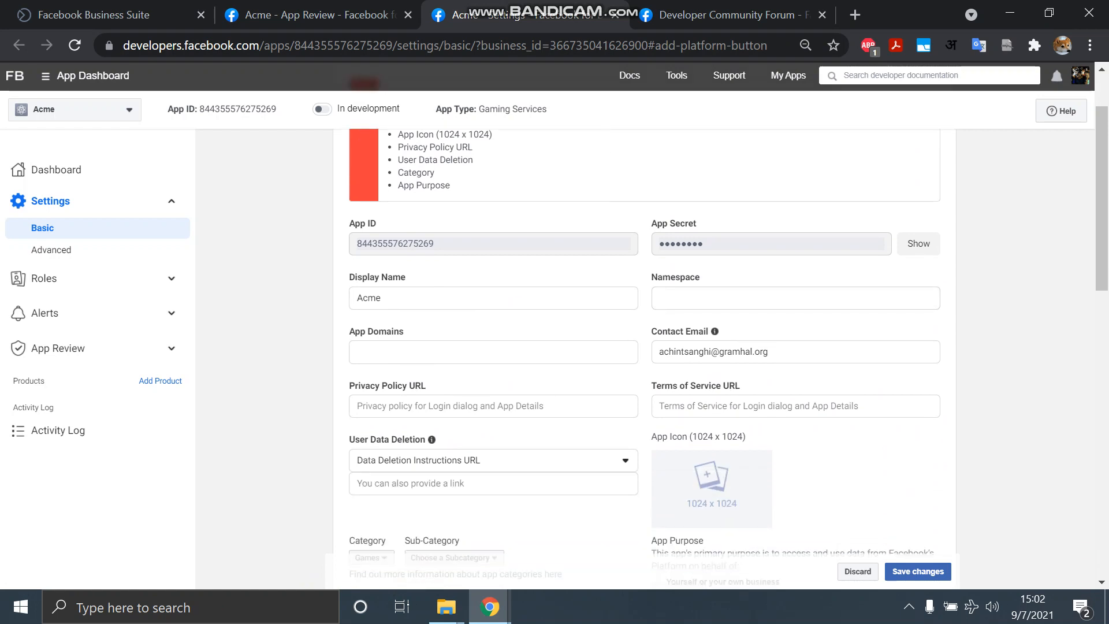
{"action": "scroll", "coordinate": [757, 370], "scroll_direction": "down", "scroll_amount": 1}
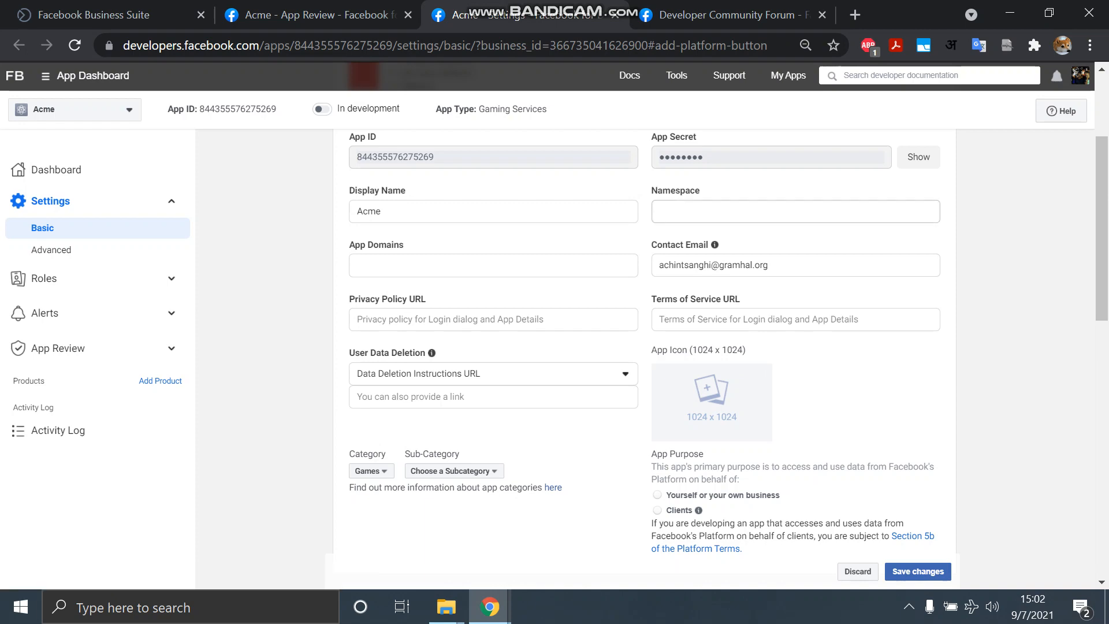
{"action": "scroll", "coordinate": [710, 404], "scroll_direction": "up", "scroll_amount": 1}
{"action": "scroll", "coordinate": [645, 358], "scroll_direction": "up", "scroll_amount": 1}
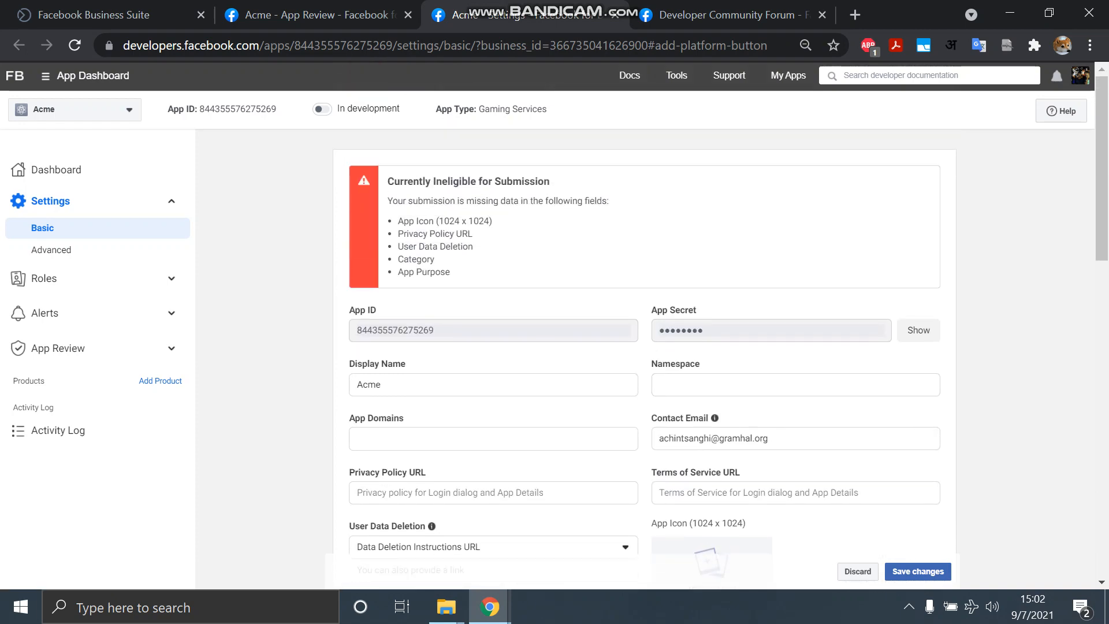
{"action": "left_click_drag", "start_coordinate": [404, 221], "coordinate": [494, 222]}
{"action": "scroll", "coordinate": [645, 346], "scroll_direction": "down", "scroll_amount": 3}
{"action": "left_click", "coordinate": [712, 315]}
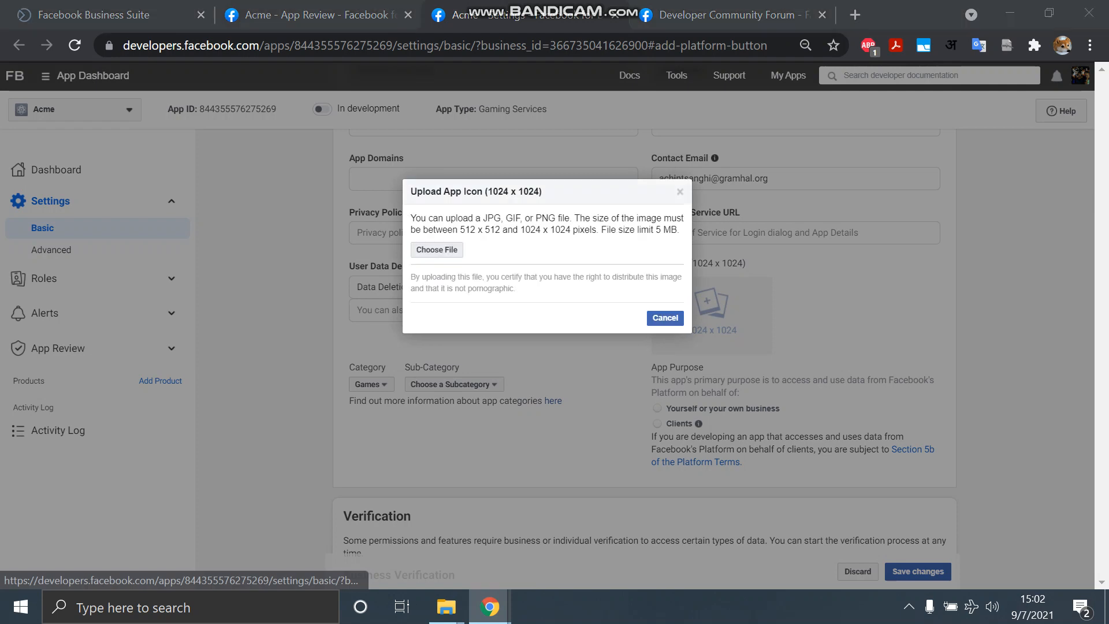
{"action": "left_click", "coordinate": [437, 249]}
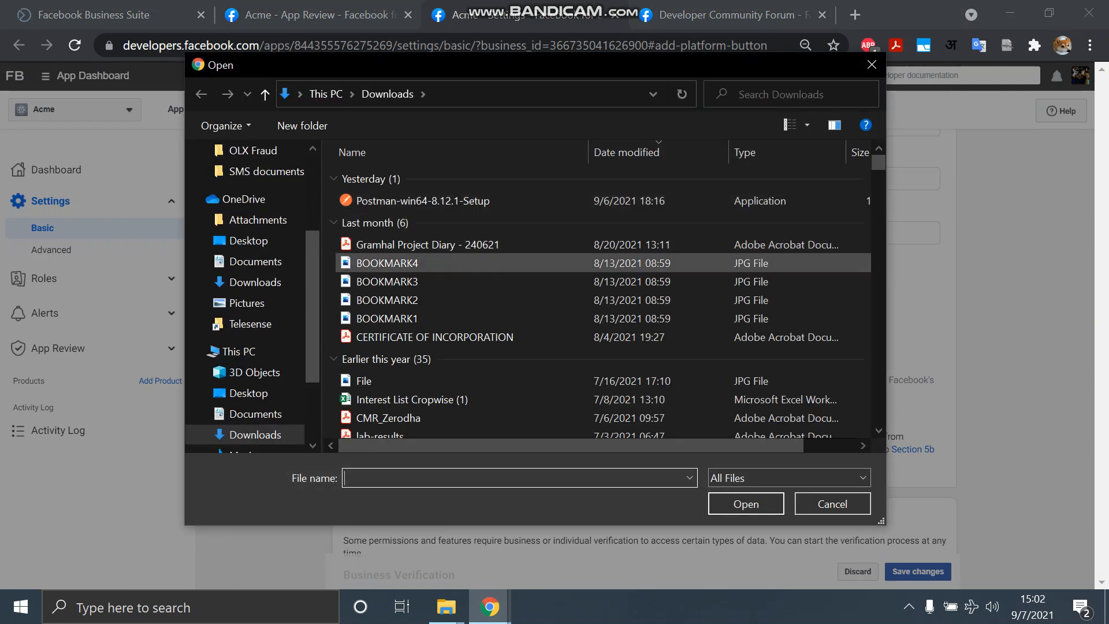
{"action": "scroll", "coordinate": [255, 185], "scroll_direction": "up", "scroll_amount": 3}
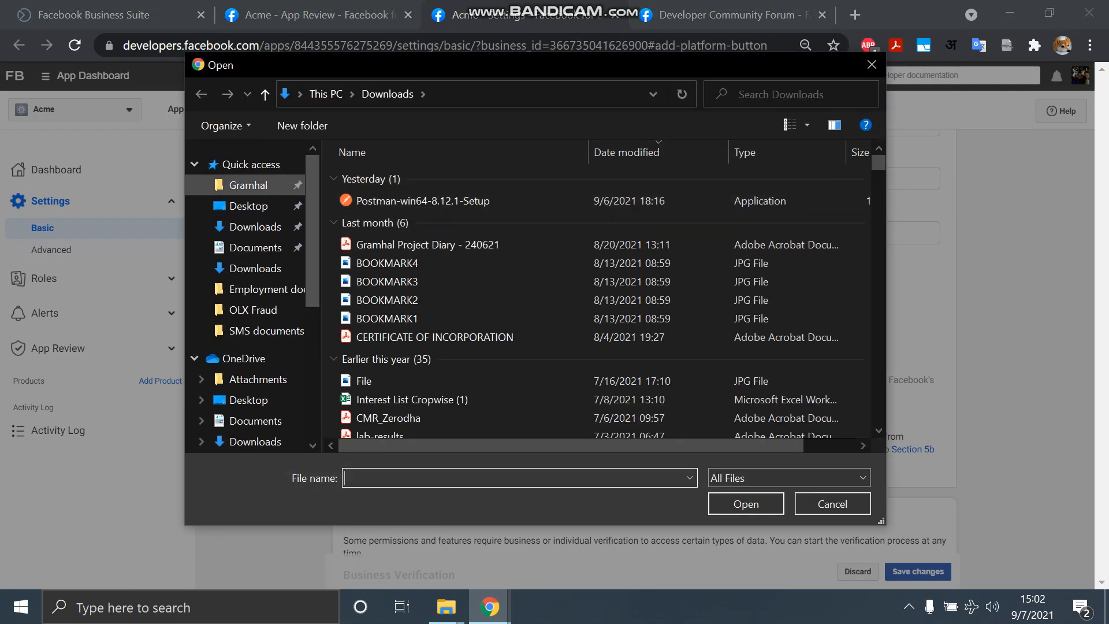
{"action": "left_click", "coordinate": [248, 185]}
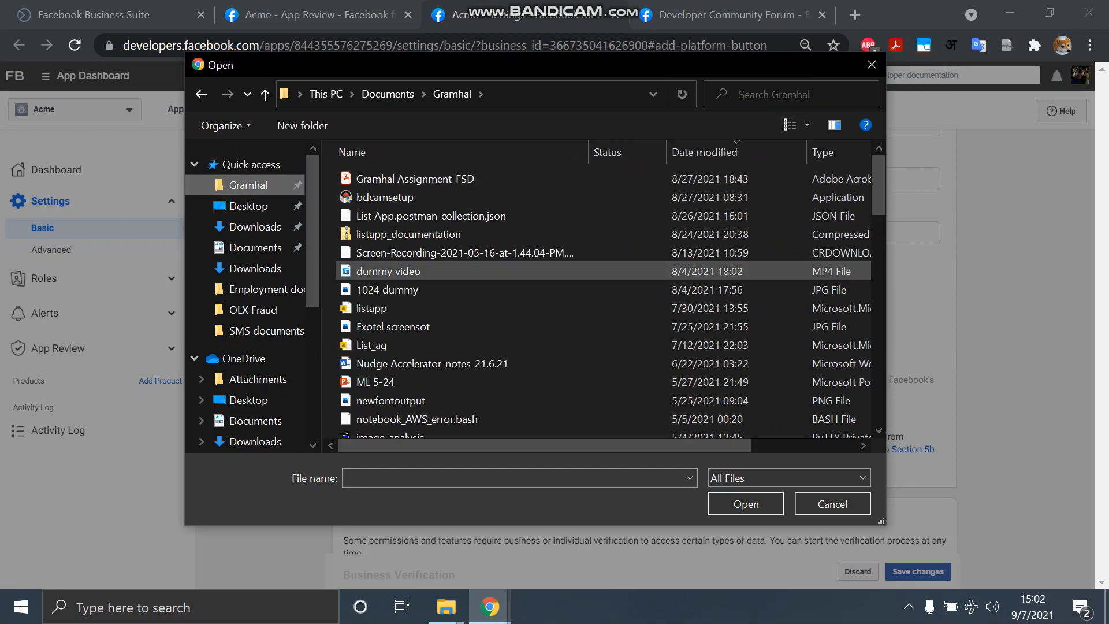
{"action": "left_click", "coordinate": [387, 290]}
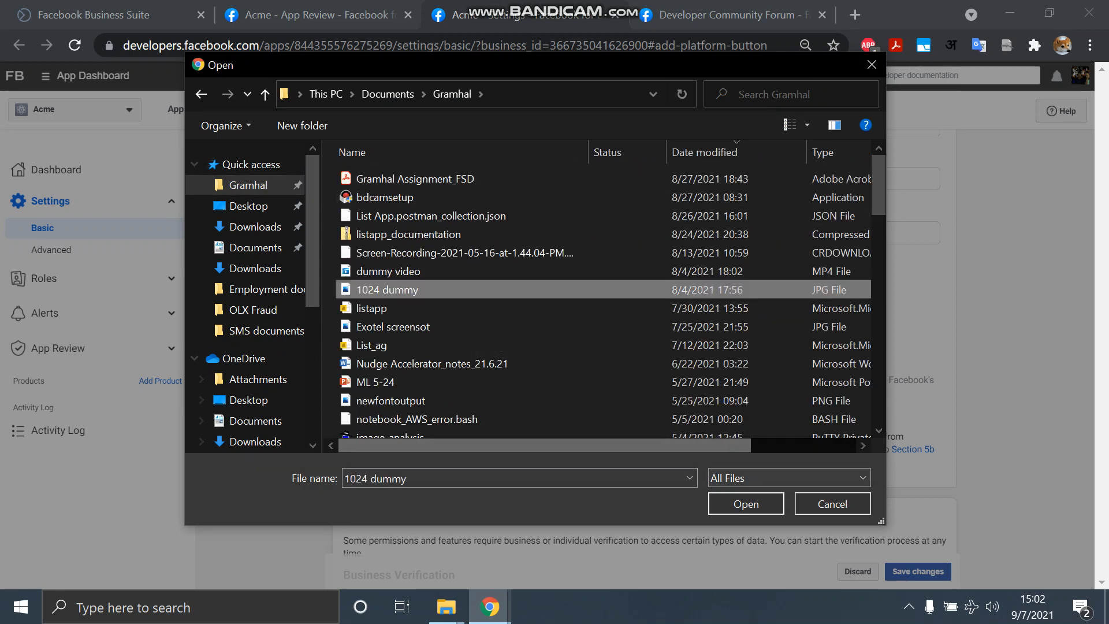
{"action": "left_click", "coordinate": [746, 504]}
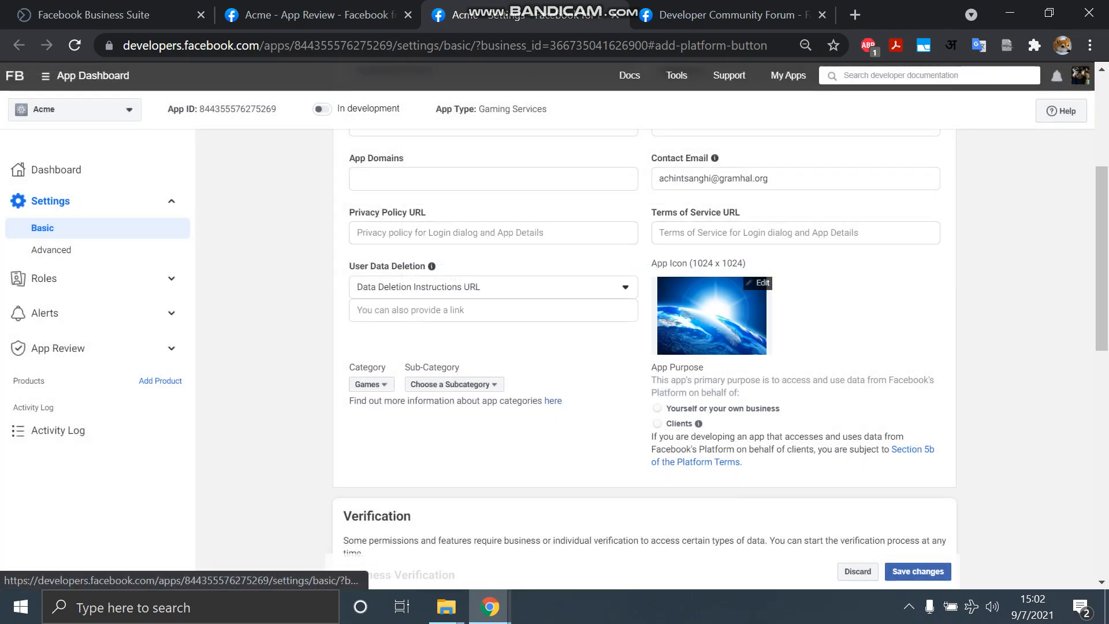
{"action": "scroll", "coordinate": [644, 346], "scroll_direction": "up", "scroll_amount": 5}
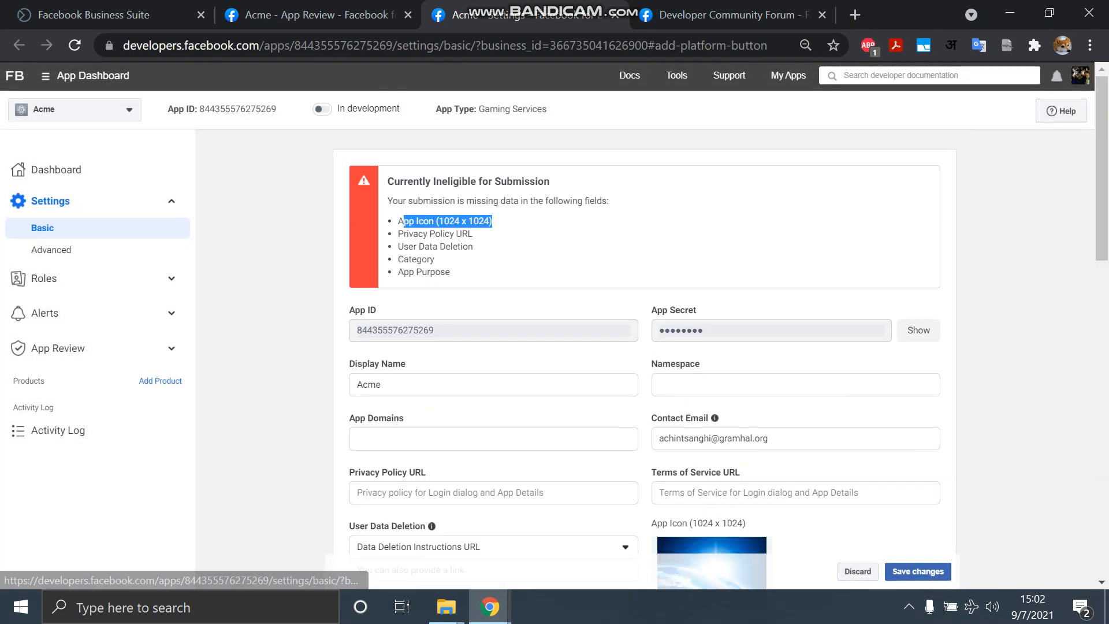
{"action": "left_click_drag", "start_coordinate": [474, 234], "coordinate": [397, 234]}
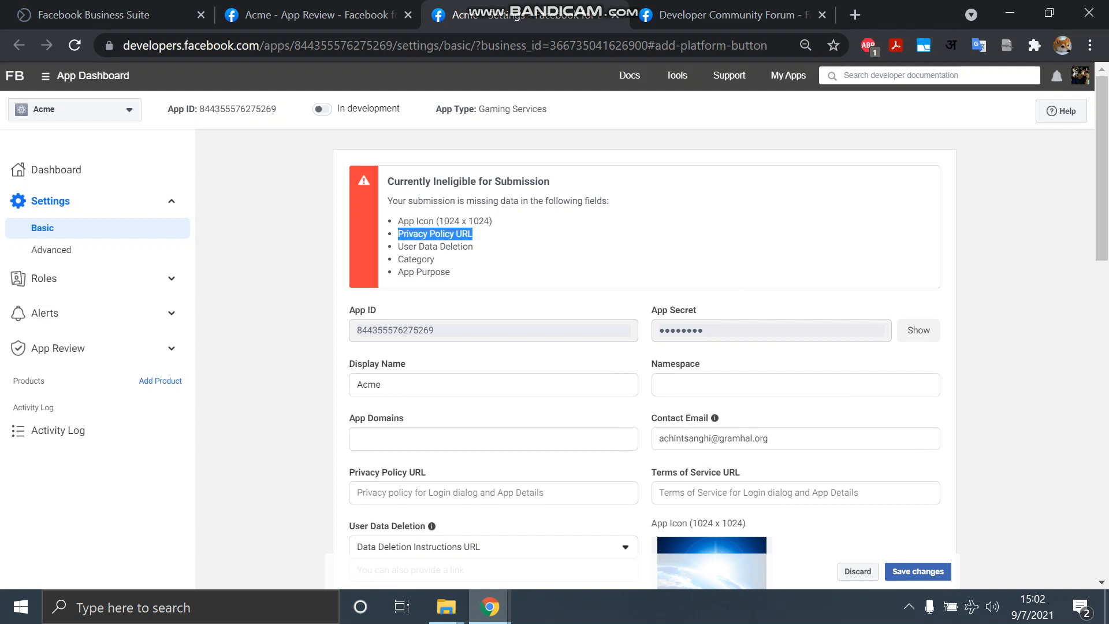
{"action": "scroll", "coordinate": [493, 359], "scroll_direction": "down", "scroll_amount": 1}
{"action": "left_click", "coordinate": [493, 406]}
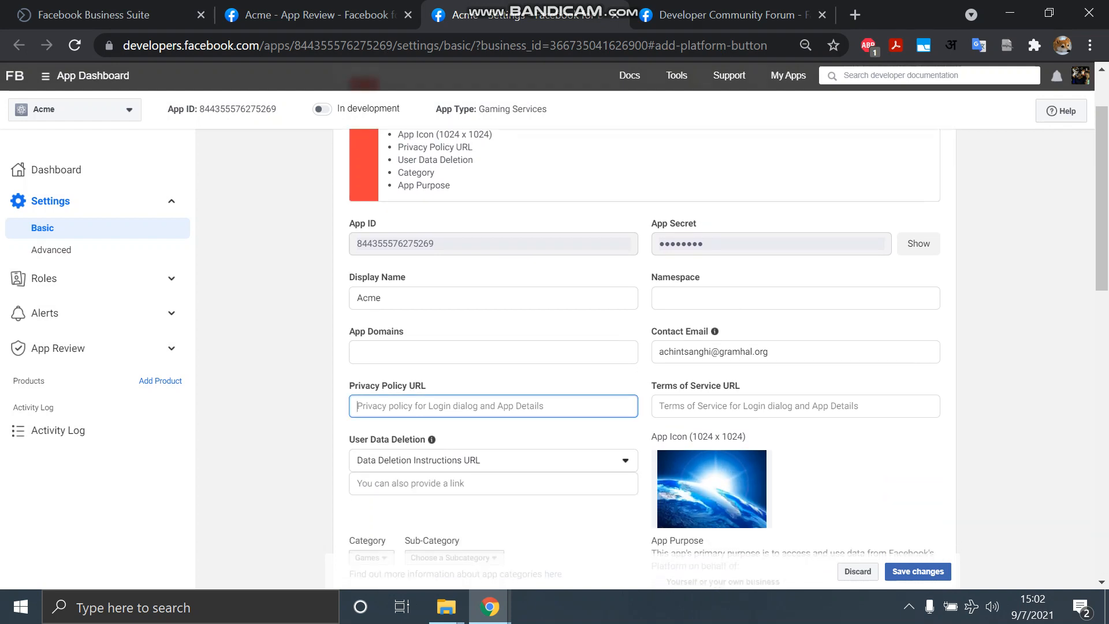
{"action": "type", "text": "www.google.com"}
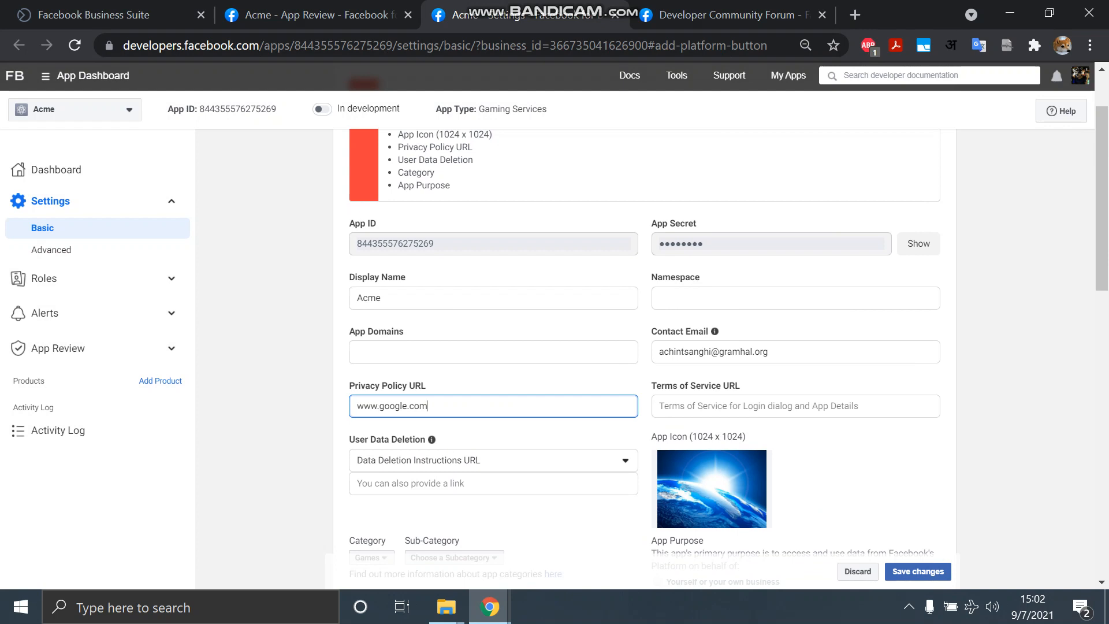
{"action": "left_click", "coordinate": [520, 517]}
{"action": "scroll", "coordinate": [520, 517], "scroll_direction": "up", "scroll_amount": 1}
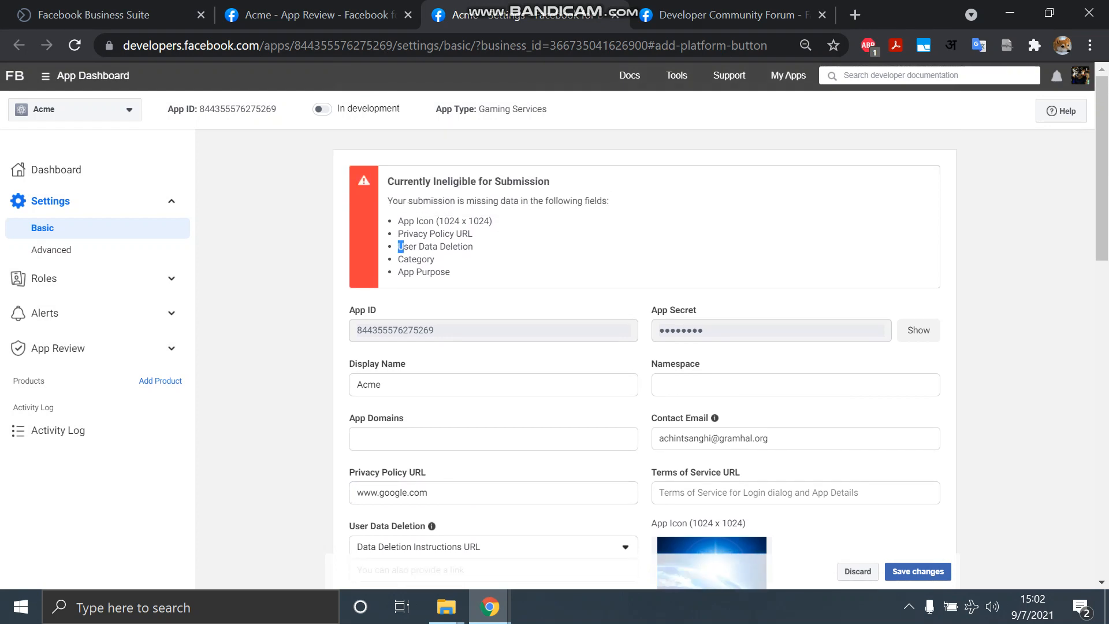
{"action": "left_click_drag", "start_coordinate": [403, 246], "coordinate": [473, 246]}
{"action": "scroll", "coordinate": [473, 246], "scroll_direction": "down", "scroll_amount": 2}
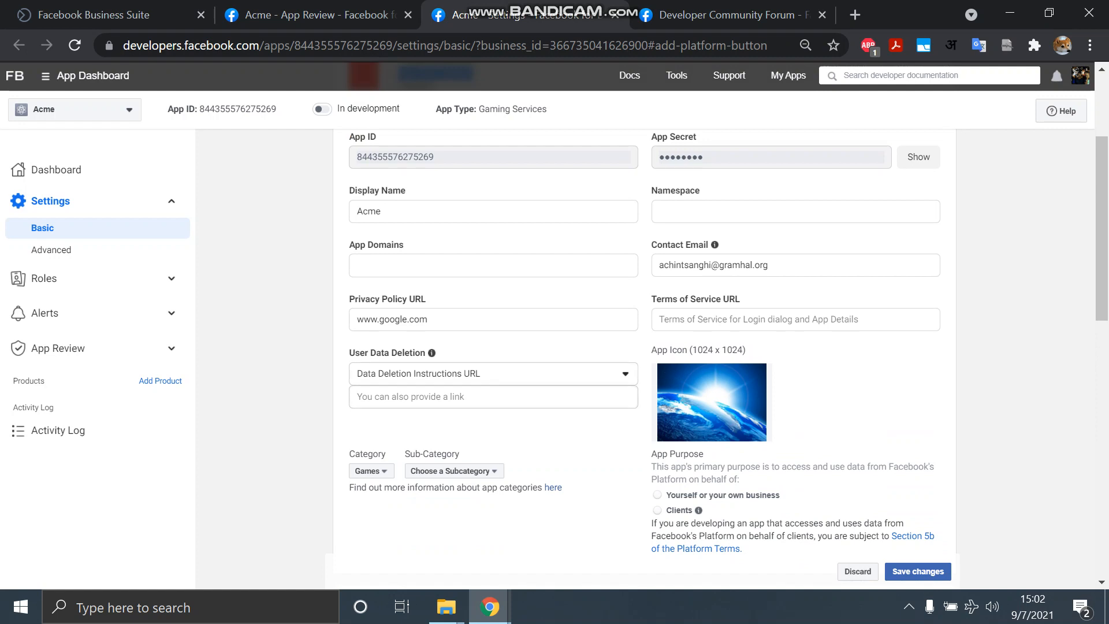
{"action": "left_click", "coordinate": [493, 397]}
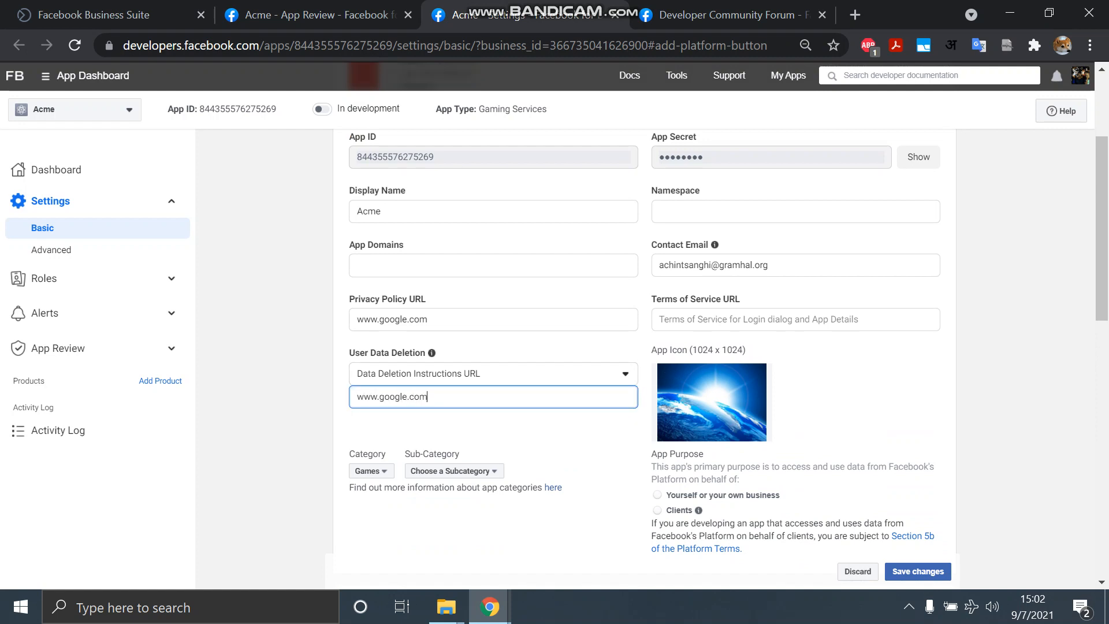
Set the sub-category of the app's Games category to Action.
{"action": "scroll", "coordinate": [644, 346], "scroll_direction": "up", "scroll_amount": 2}
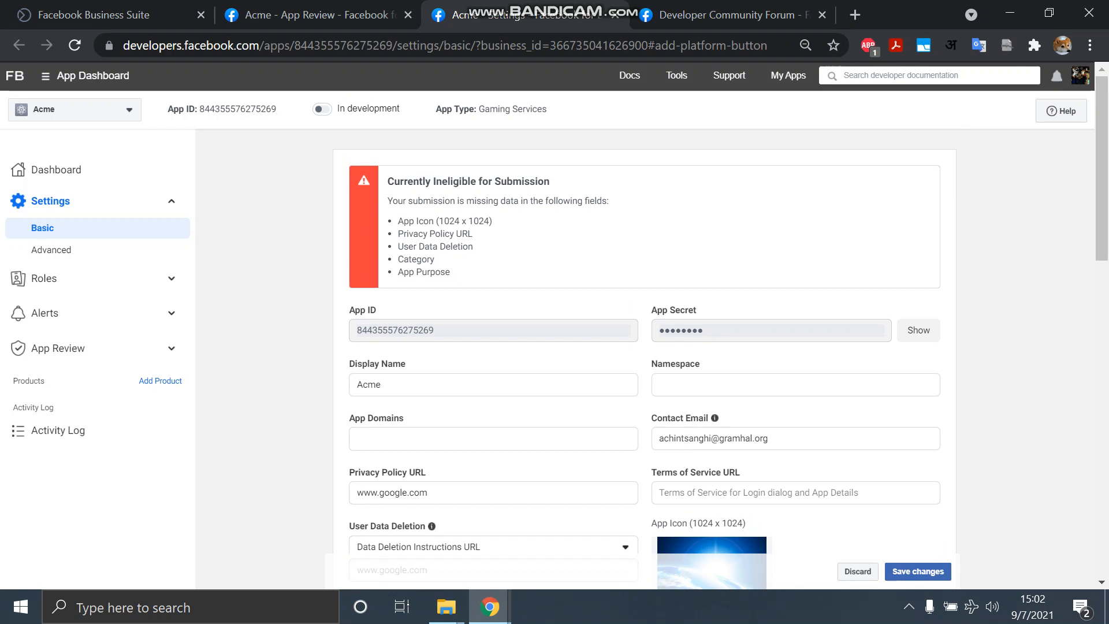
{"action": "scroll", "coordinate": [644, 347], "scroll_direction": "down", "scroll_amount": 2}
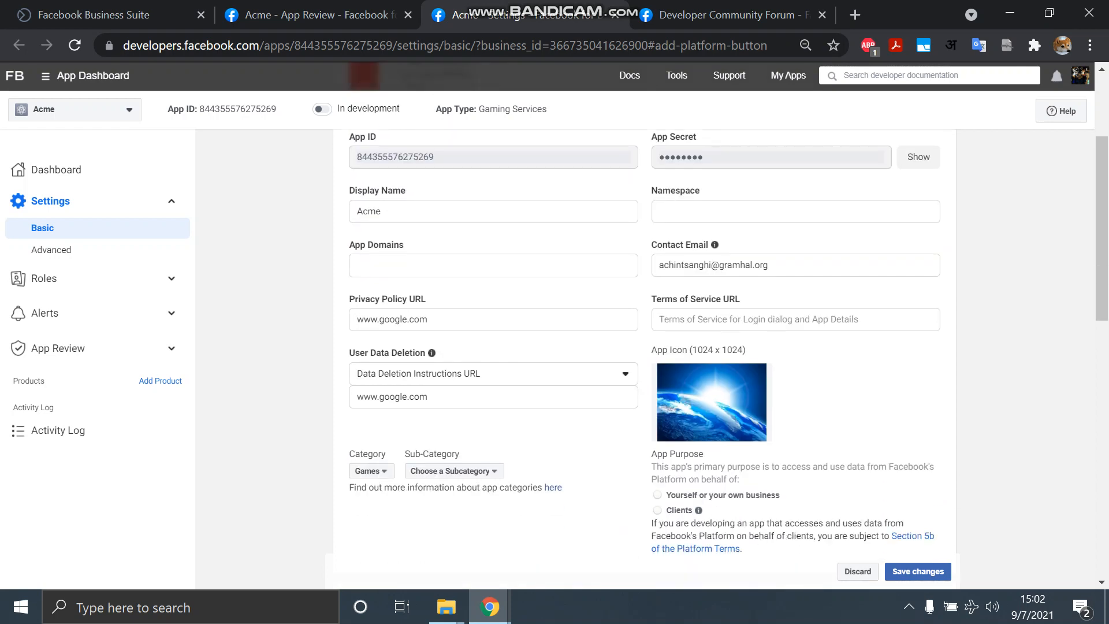
{"action": "left_click", "coordinate": [453, 471]}
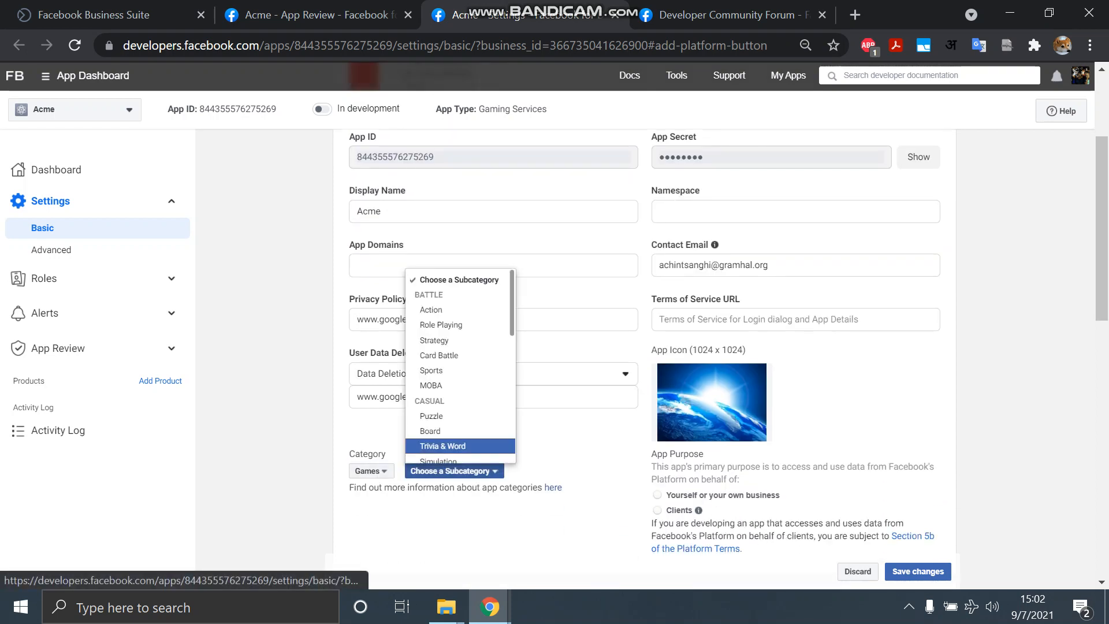
{"action": "left_click", "coordinate": [431, 310]}
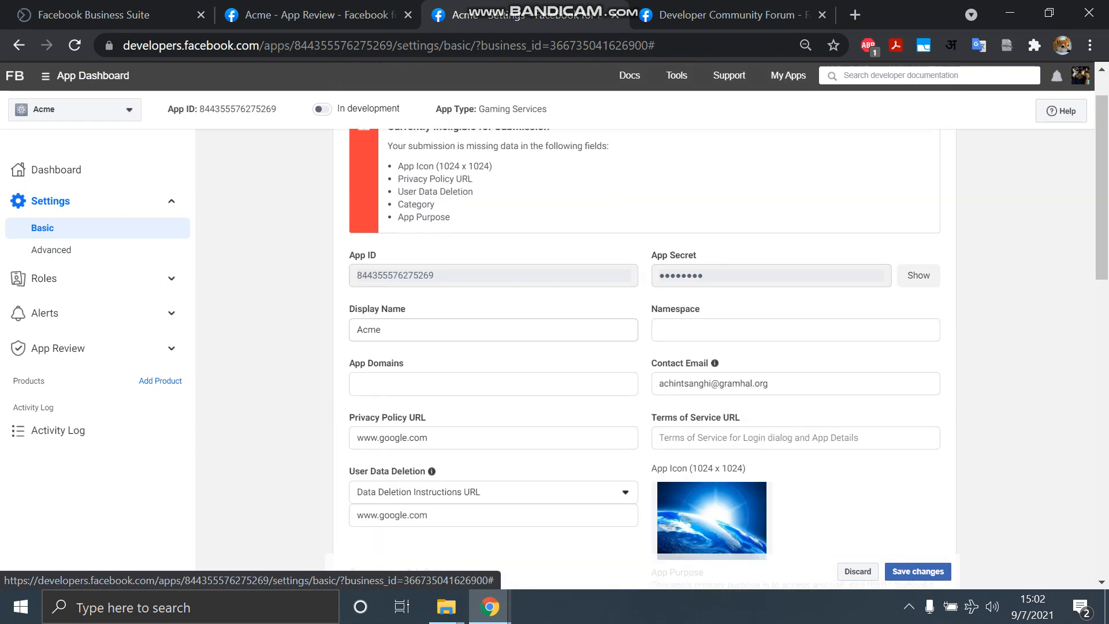
Set the App Purpose to "Yourself or your own business" and save the Basic settings.
{"action": "scroll", "coordinate": [751, 266], "scroll_direction": "down", "scroll_amount": 4}
{"action": "scroll", "coordinate": [752, 266], "scroll_direction": "up", "scroll_amount": 2}
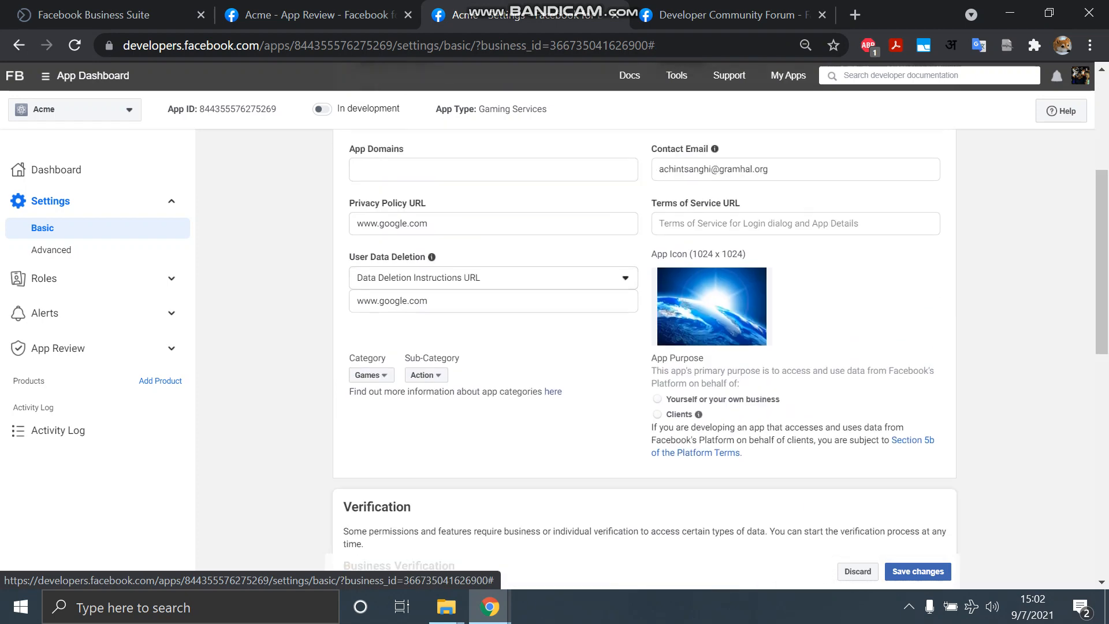
{"action": "scroll", "coordinate": [644, 347], "scroll_direction": "down", "scroll_amount": 7}
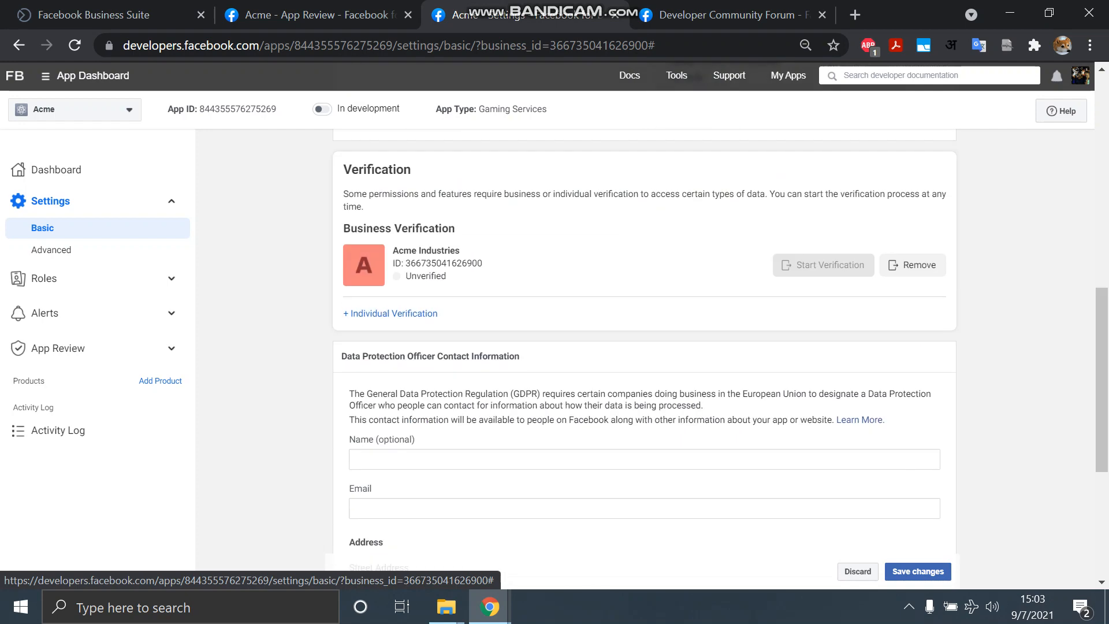
{"action": "scroll", "coordinate": [644, 346], "scroll_direction": "up", "scroll_amount": 7}
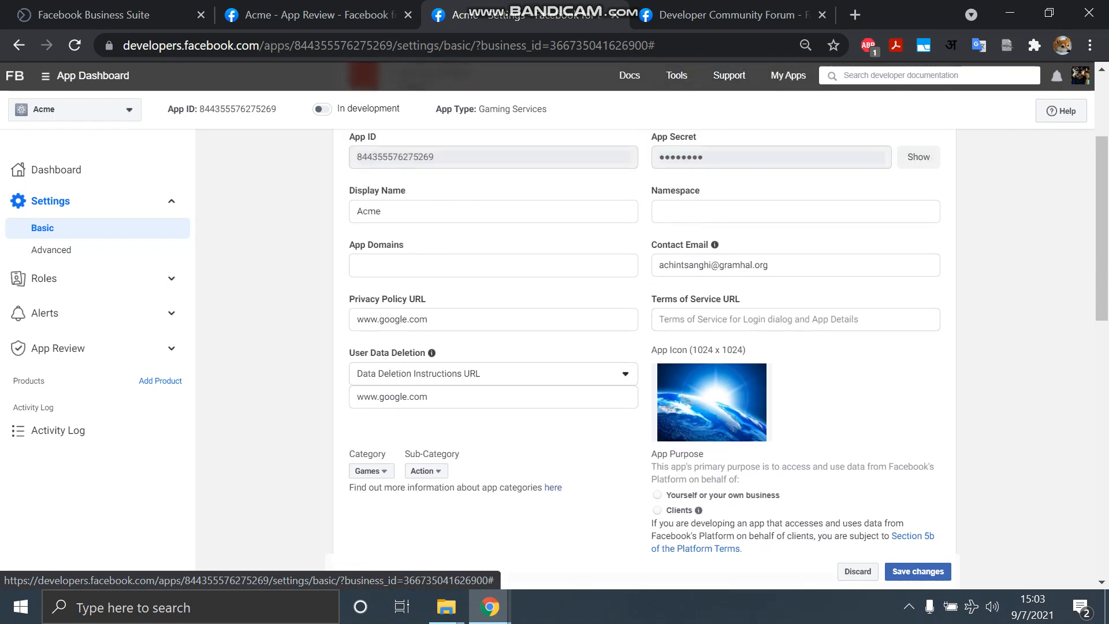
{"action": "scroll", "coordinate": [644, 346], "scroll_direction": "down", "scroll_amount": 2}
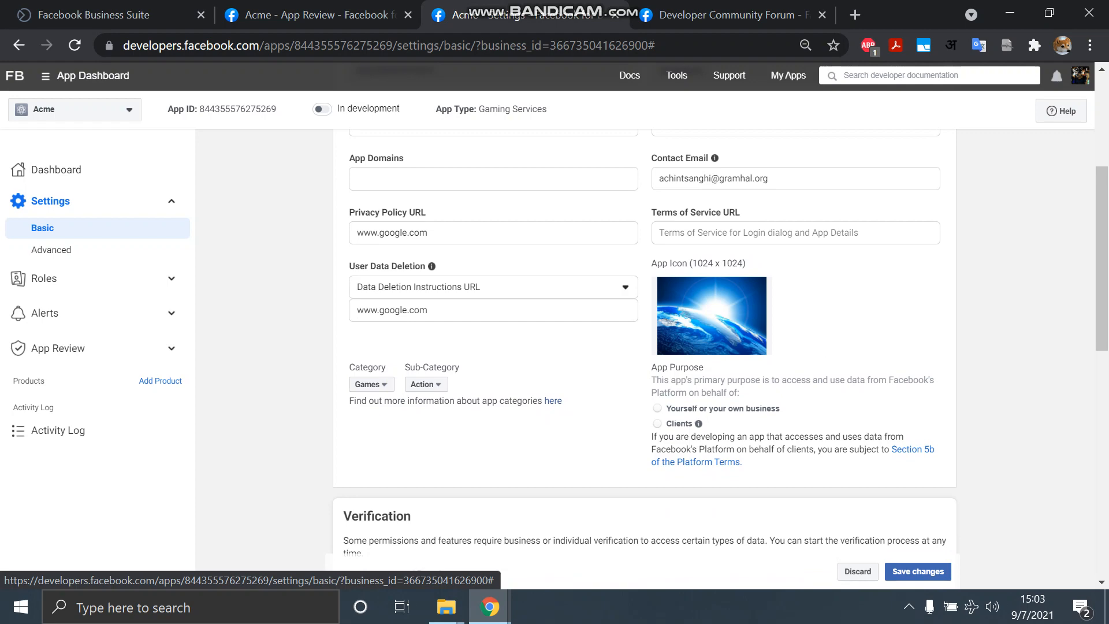
{"action": "scroll", "coordinate": [644, 347], "scroll_direction": "up", "scroll_amount": 5}
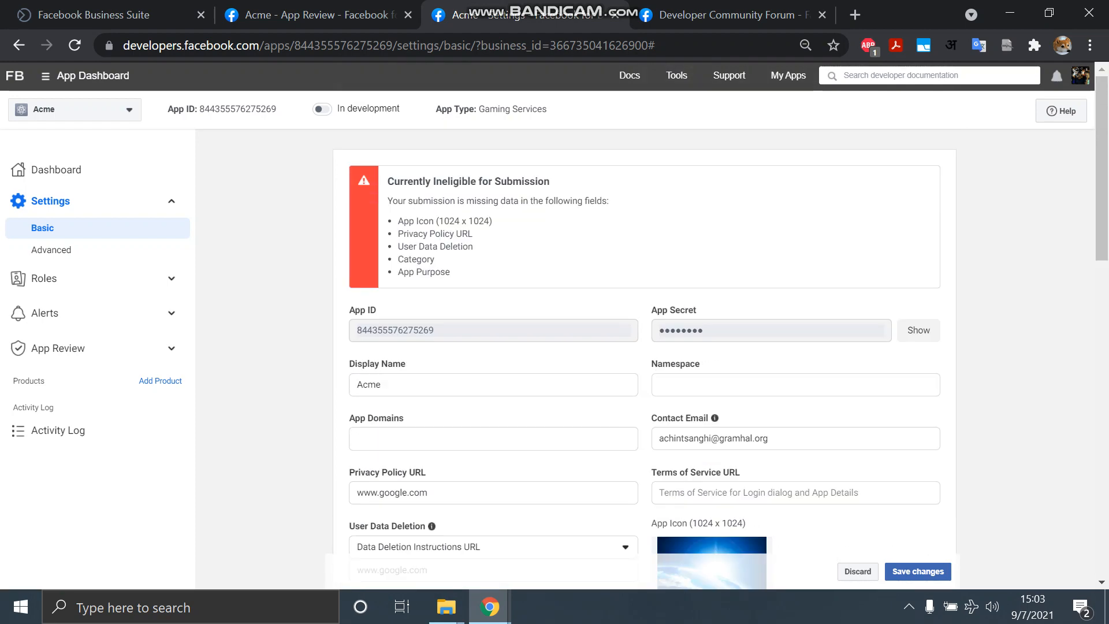
{"action": "scroll", "coordinate": [644, 347], "scroll_direction": "down", "scroll_amount": 3}
{"action": "scroll", "coordinate": [644, 347], "scroll_direction": "up", "scroll_amount": 3}
{"action": "left_click_drag", "start_coordinate": [417, 221], "coordinate": [445, 272]}
{"action": "scroll", "coordinate": [644, 346], "scroll_direction": "down", "scroll_amount": 10}
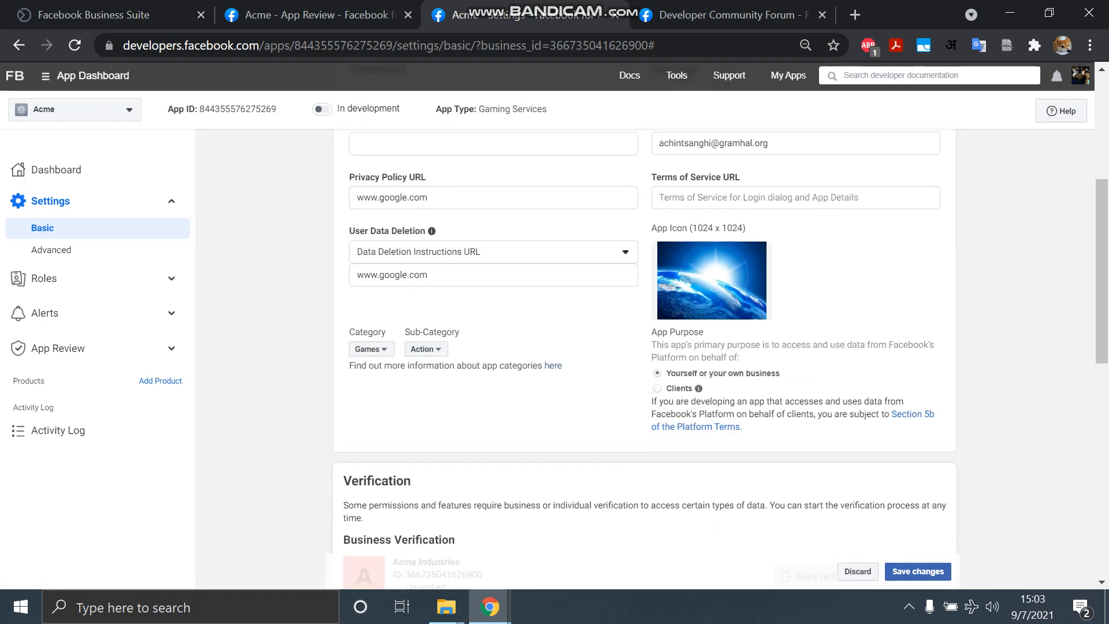
{"action": "scroll", "coordinate": [644, 346], "scroll_direction": "up", "scroll_amount": 2}
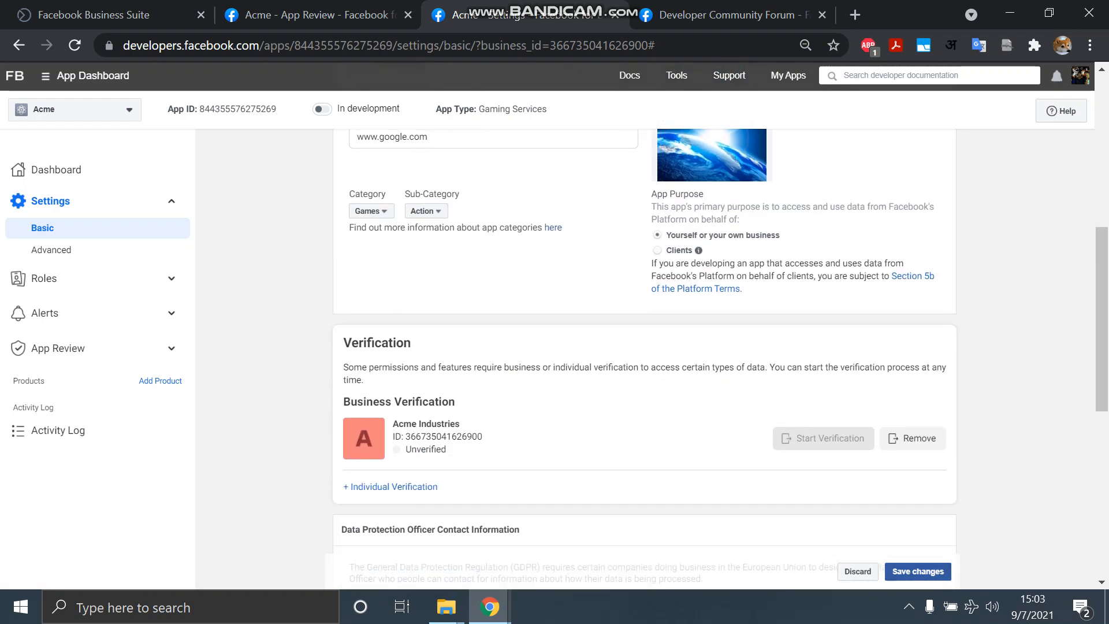
{"action": "left_click", "coordinate": [918, 572]}
Check the saved Basic settings and the business verification status of Acme Industries.
{"action": "scroll", "coordinate": [645, 347], "scroll_direction": "up", "scroll_amount": 8}
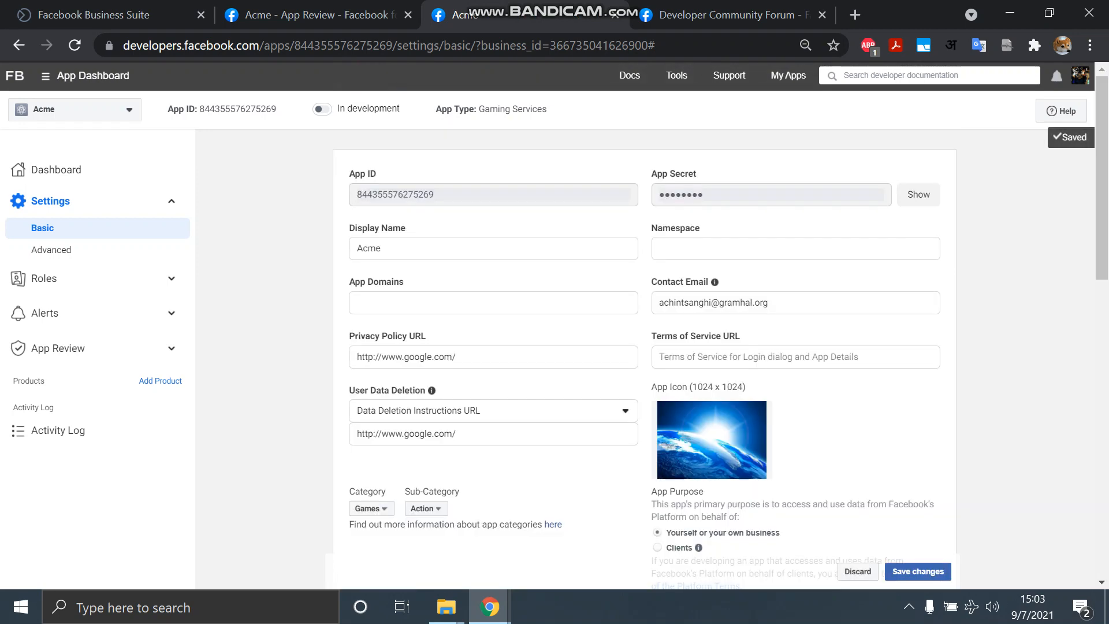
{"action": "scroll", "coordinate": [645, 347], "scroll_direction": "down", "scroll_amount": 8}
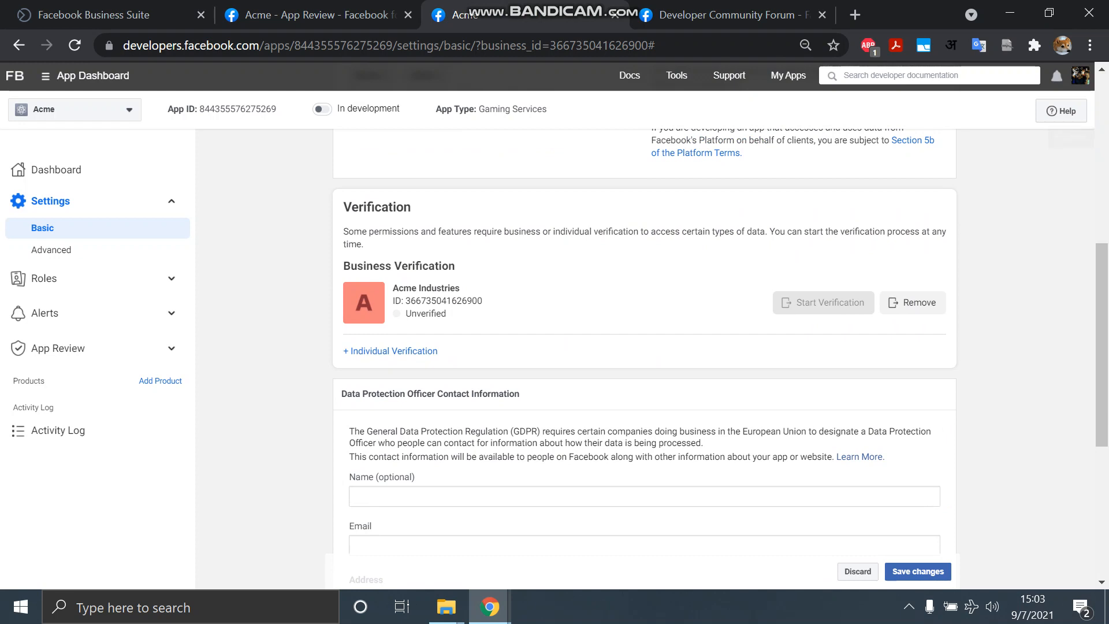
{"action": "mouse_move", "coordinate": [426, 314]}
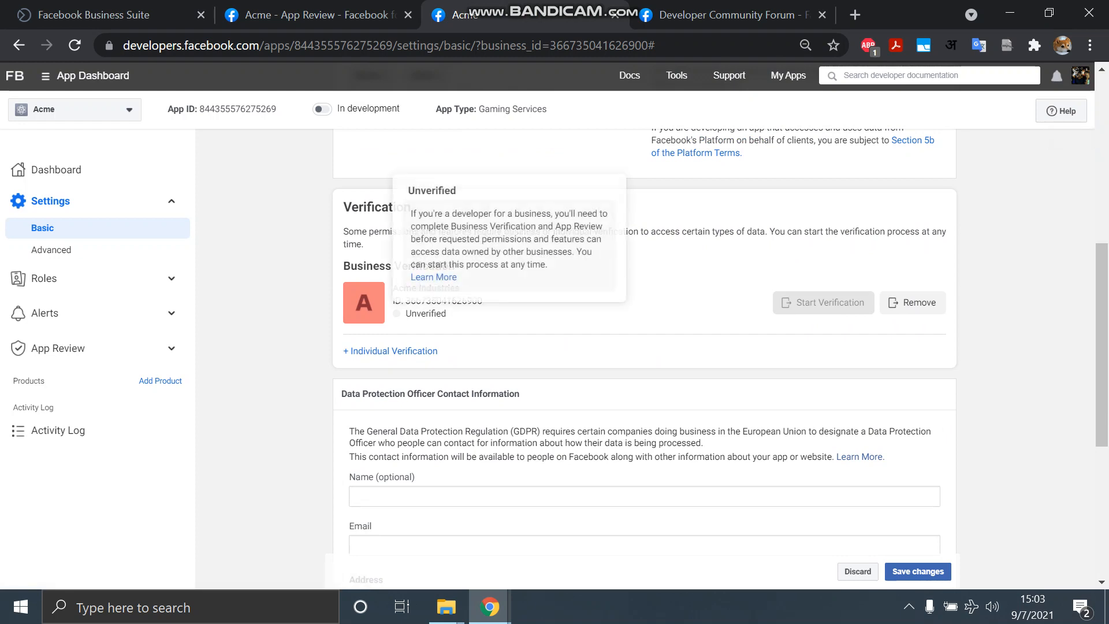
{"action": "scroll", "coordinate": [644, 347], "scroll_direction": "down", "scroll_amount": 4}
{"action": "scroll", "coordinate": [645, 347], "scroll_direction": "up", "scroll_amount": 1}
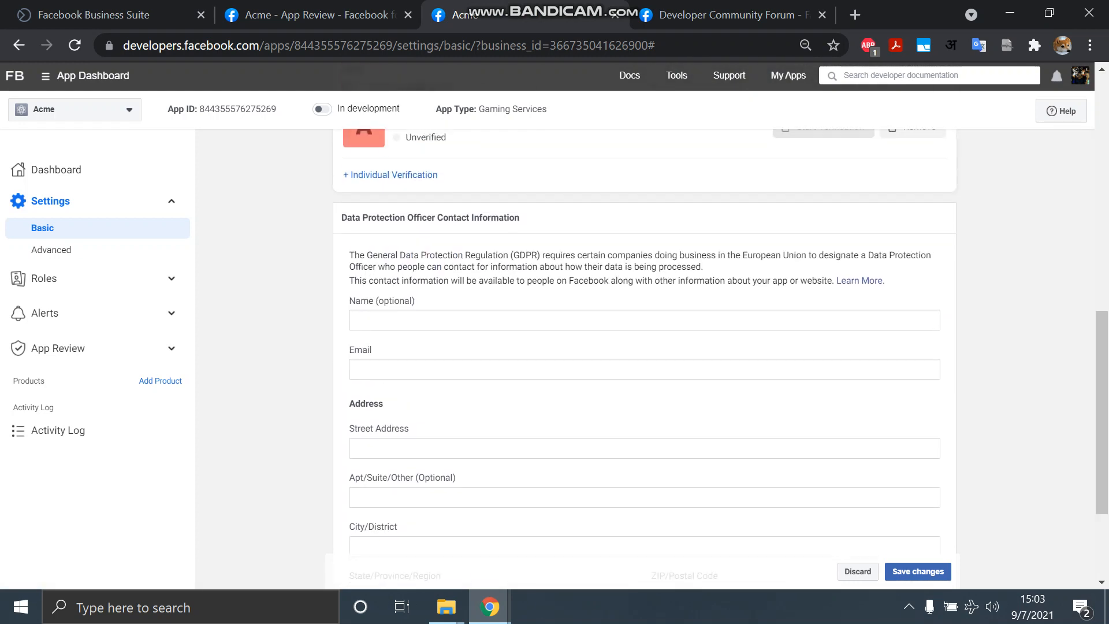
{"action": "scroll", "coordinate": [645, 347], "scroll_direction": "down", "scroll_amount": 3}
{"action": "scroll", "coordinate": [644, 346], "scroll_direction": "up", "scroll_amount": 12}
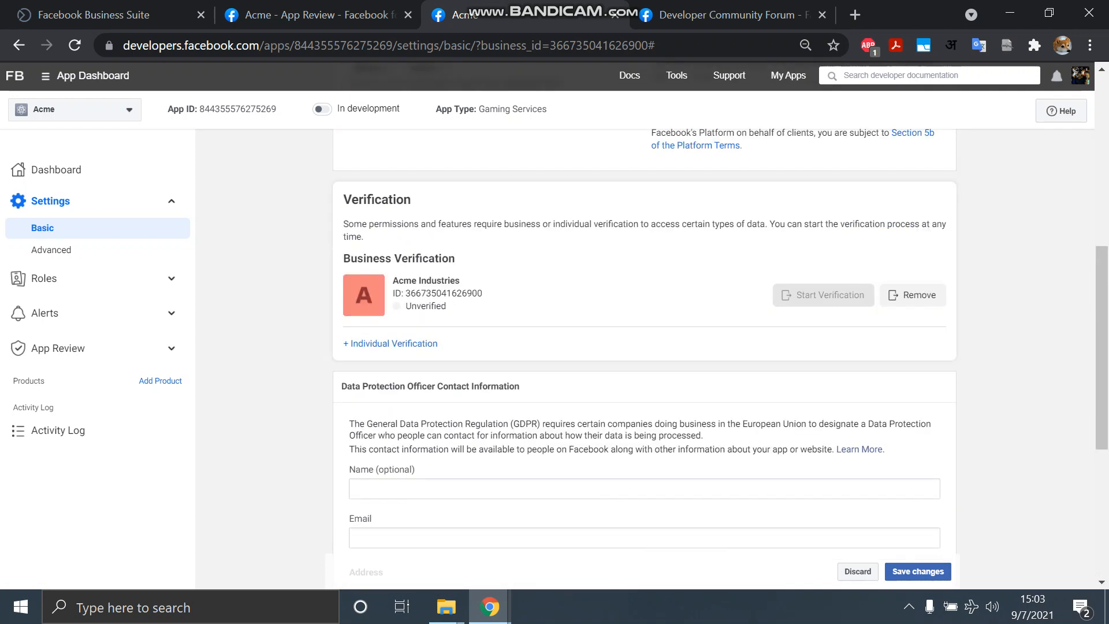
{"action": "scroll", "coordinate": [644, 347], "scroll_direction": "down", "scroll_amount": 12}
{"action": "left_click", "coordinate": [644, 535]}
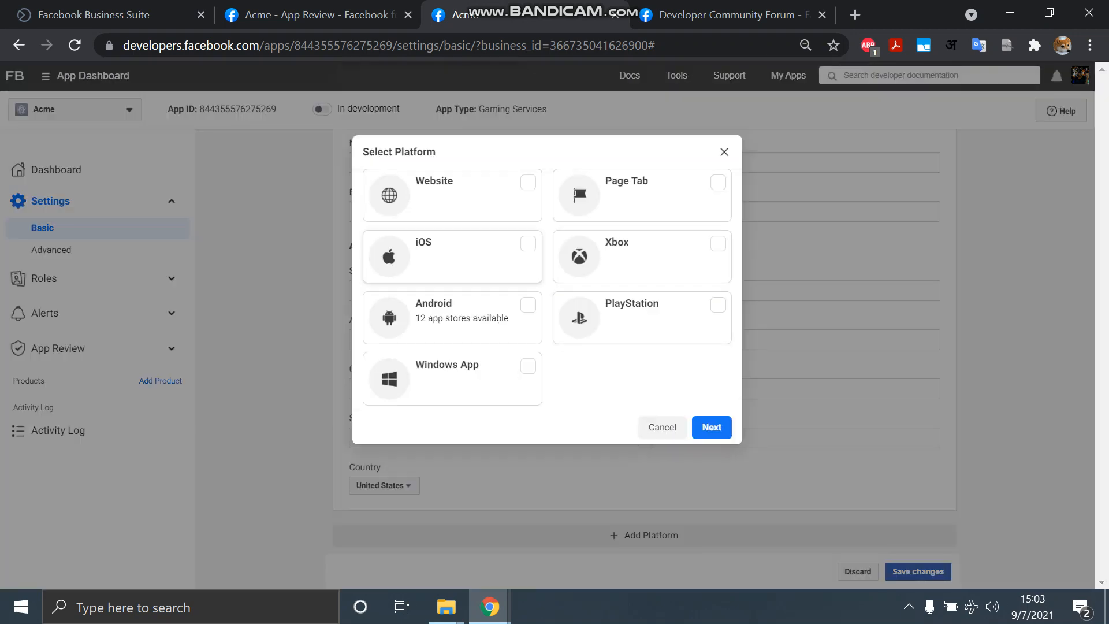
{"action": "left_click", "coordinate": [451, 196]}
{"action": "left_click", "coordinate": [712, 428]}
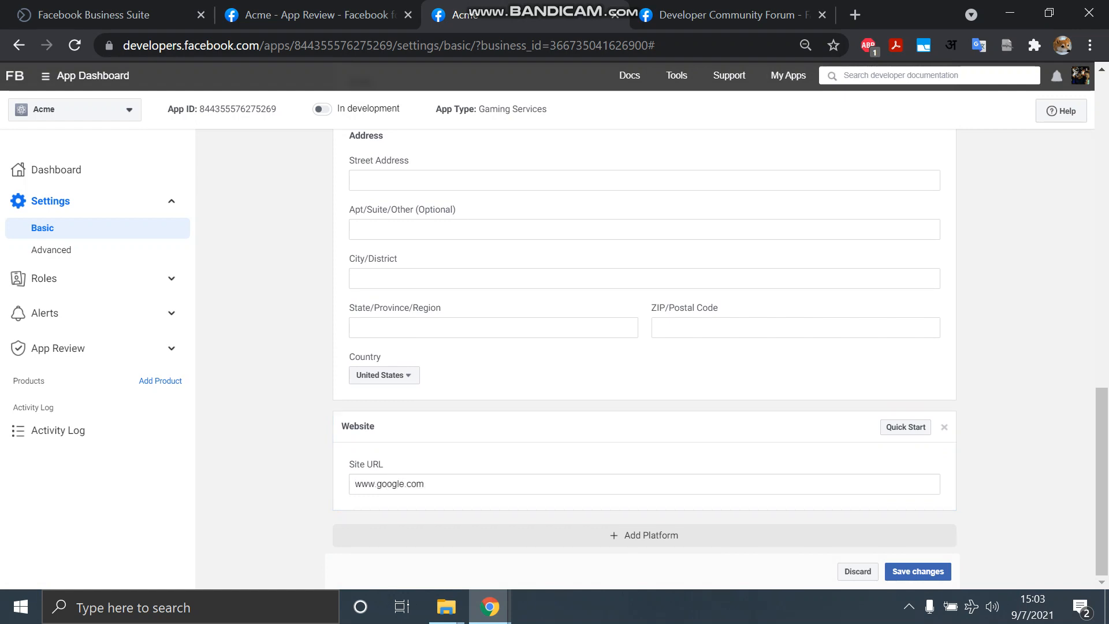
{"action": "left_click", "coordinate": [918, 572]}
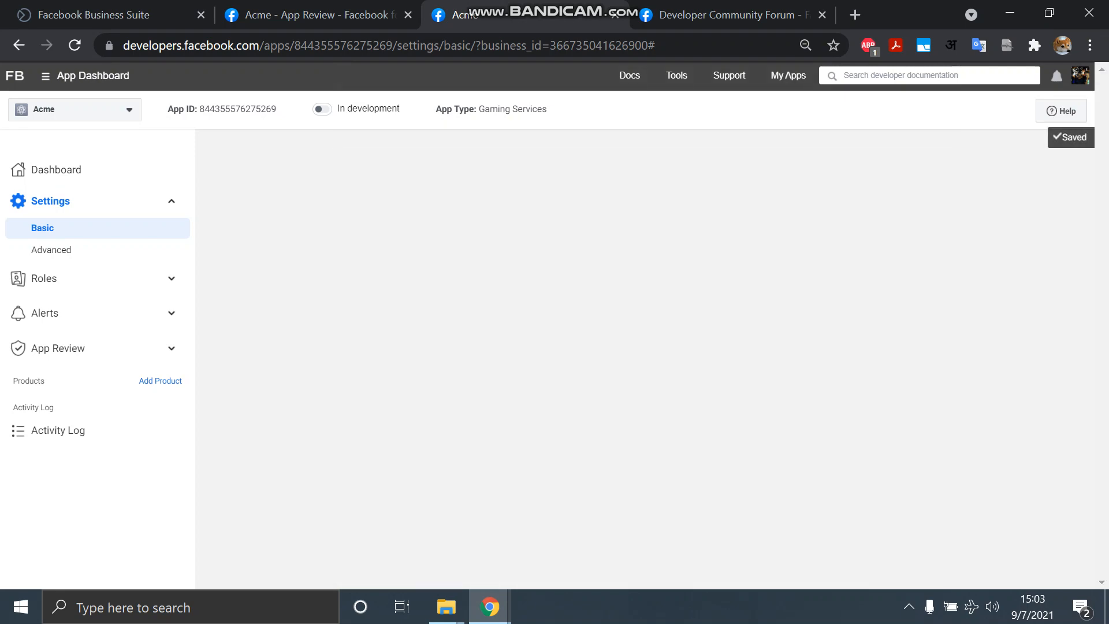
{"action": "scroll", "coordinate": [645, 358], "scroll_direction": "down", "scroll_amount": 13}
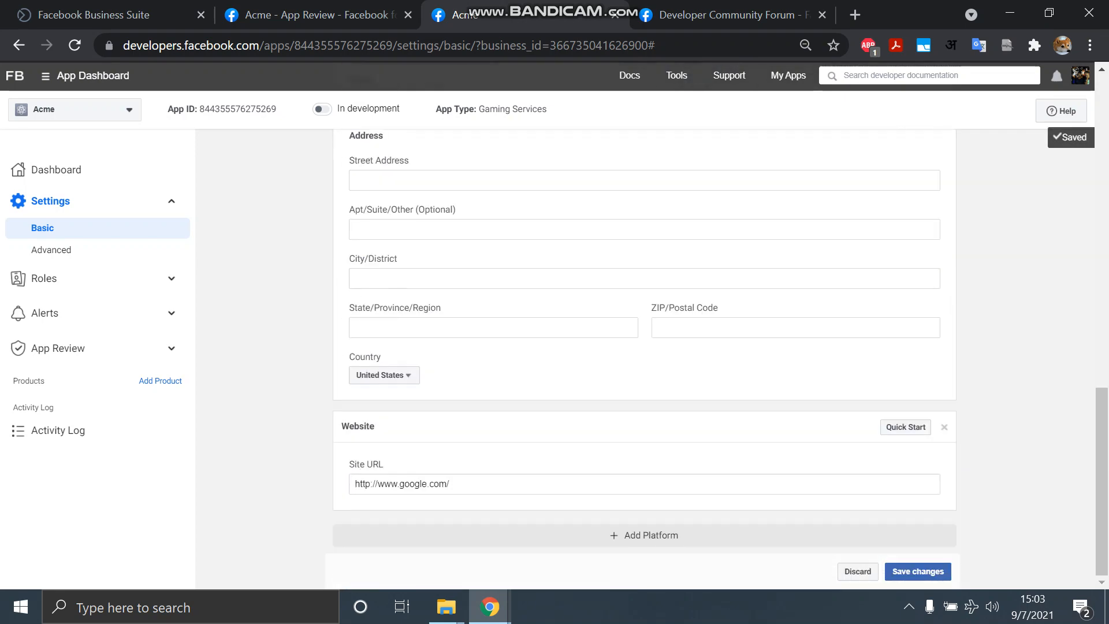
Review the saved Basic settings and look through the app's Advanced settings.
{"action": "scroll", "coordinate": [645, 358], "scroll_direction": "up", "scroll_amount": 13}
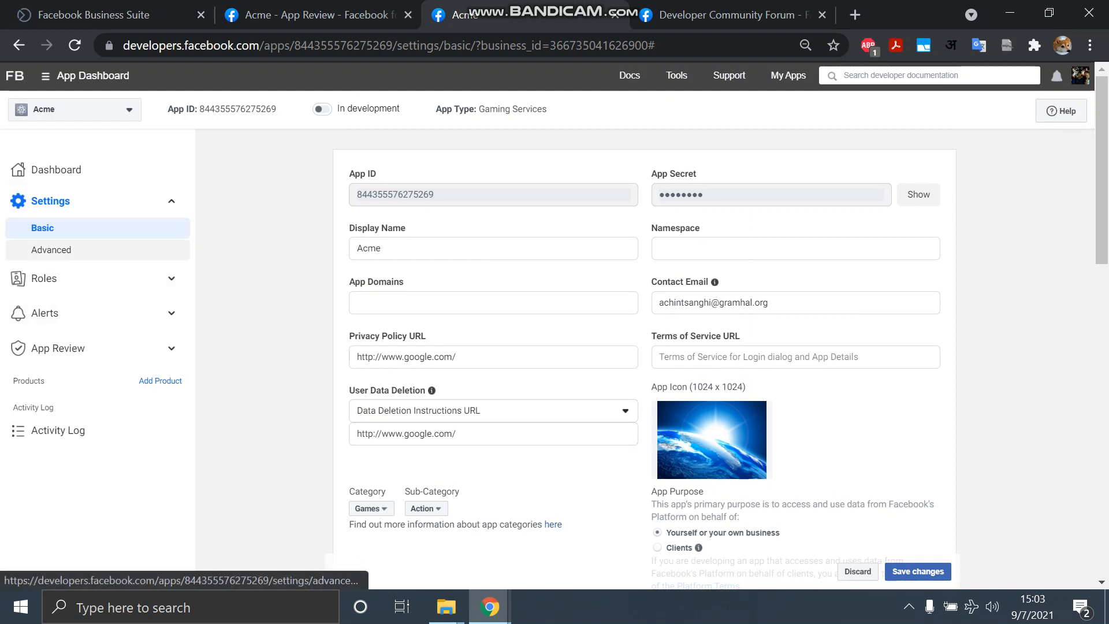
{"action": "left_click", "coordinate": [51, 250]}
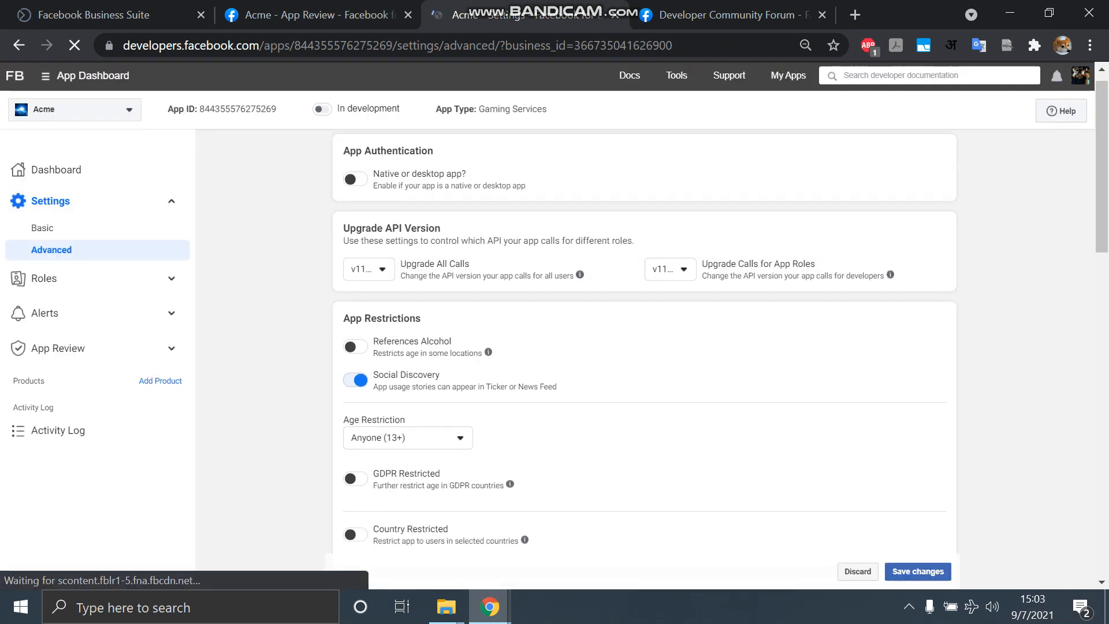
{"action": "scroll", "coordinate": [644, 347], "scroll_direction": "down", "scroll_amount": 12}
{"action": "scroll", "coordinate": [644, 346], "scroll_direction": "up", "scroll_amount": 12}
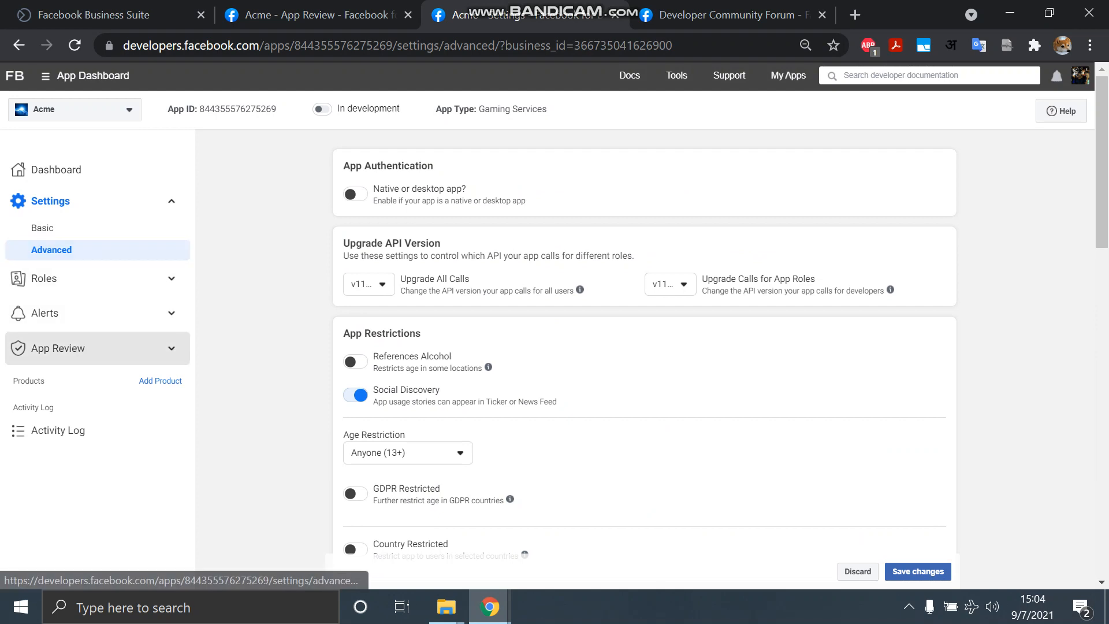
Find user_friends among the App Review permissions and features and continue to its request.
{"action": "left_click", "coordinate": [58, 348]}
{"action": "left_click", "coordinate": [51, 374]}
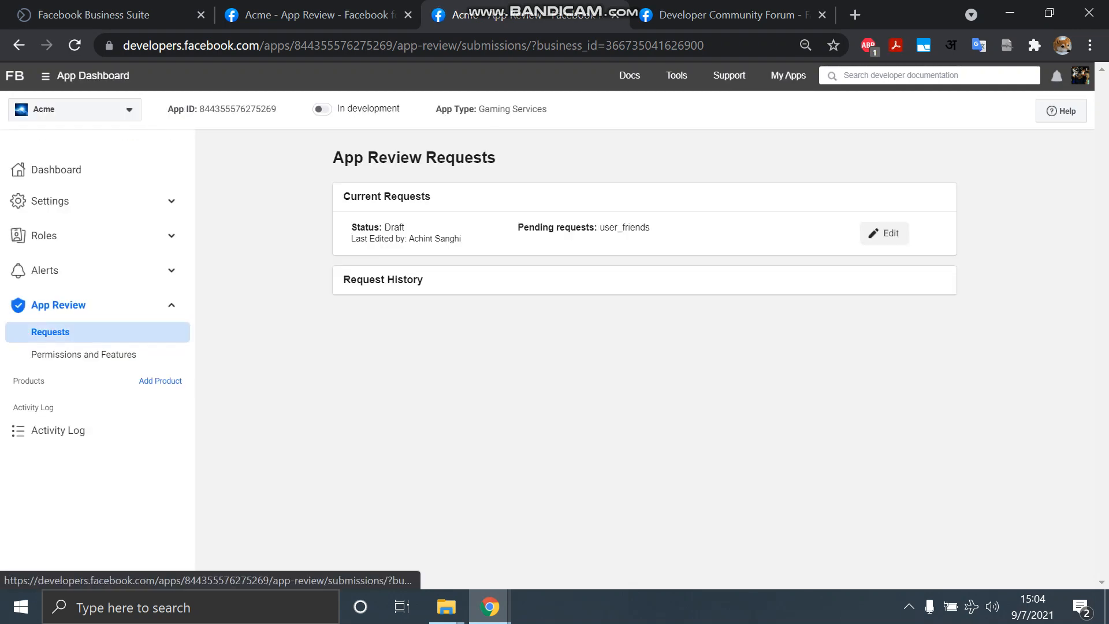
{"action": "left_click", "coordinate": [85, 354]}
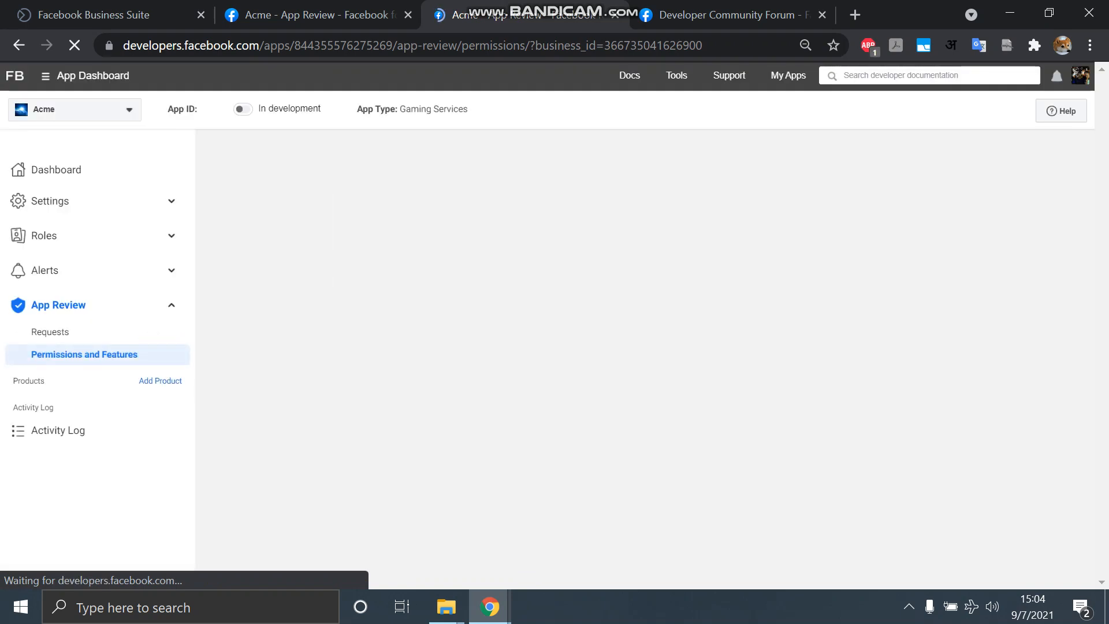
{"action": "scroll", "coordinate": [636, 356], "scroll_direction": "down", "scroll_amount": 4}
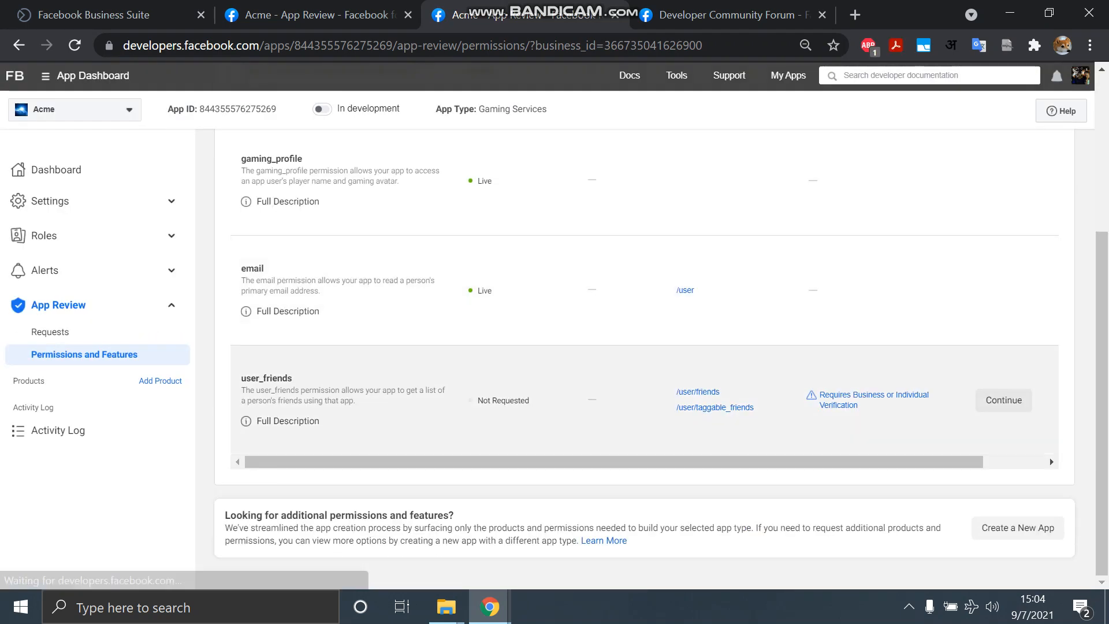
{"action": "left_click", "coordinate": [1003, 400]}
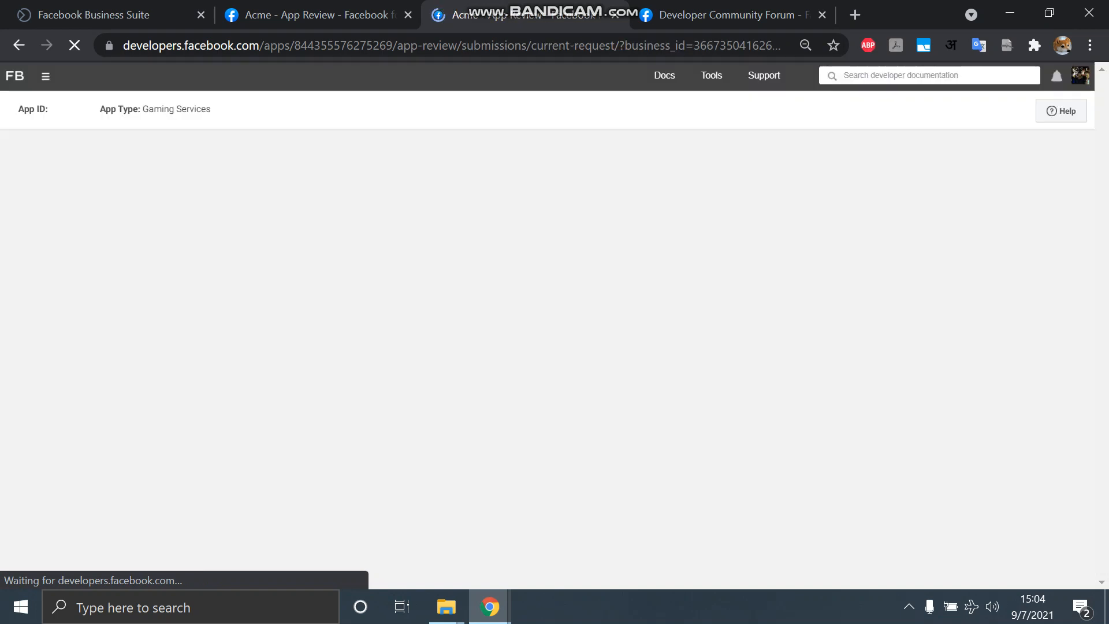
Review the App Review request's remaining requirements, then open its required app settings, check them and close them.
{"action": "scroll", "coordinate": [644, 248], "scroll_direction": "down", "scroll_amount": 5}
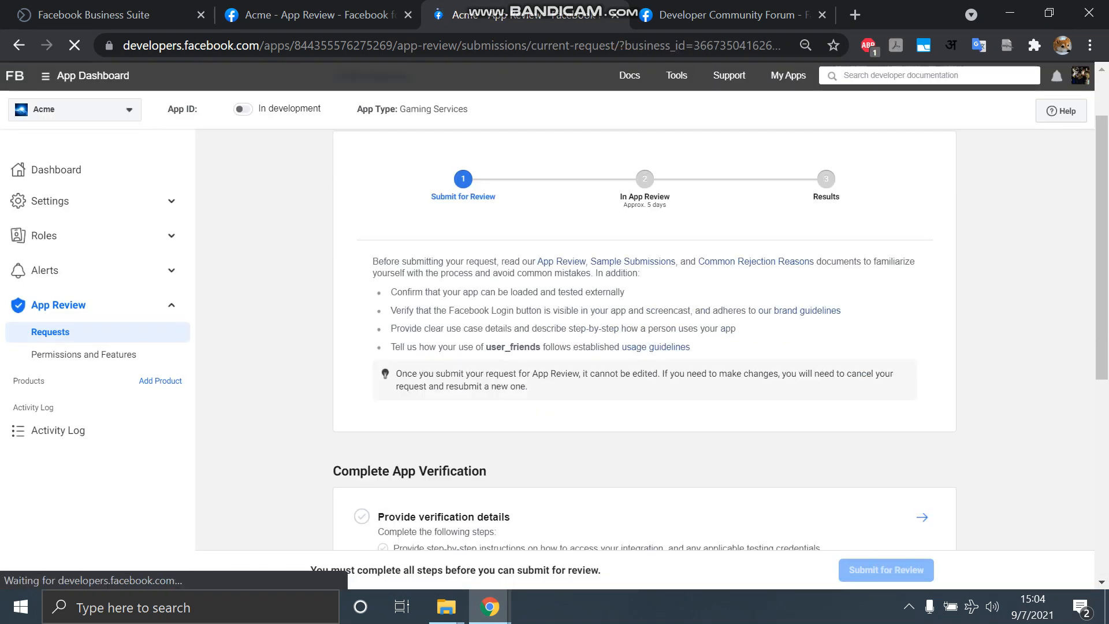
{"action": "scroll", "coordinate": [645, 265], "scroll_direction": "down", "scroll_amount": 2}
{"action": "scroll", "coordinate": [644, 265], "scroll_direction": "up", "scroll_amount": 2}
{"action": "scroll", "coordinate": [644, 347], "scroll_direction": "down", "scroll_amount": 2}
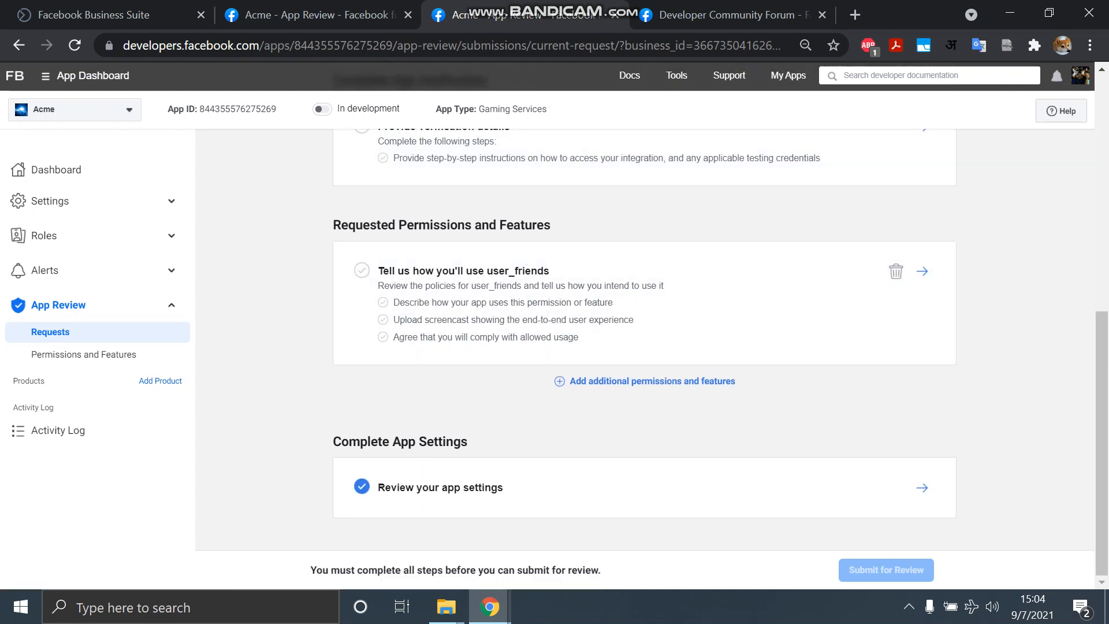
{"action": "left_click", "coordinate": [921, 487]}
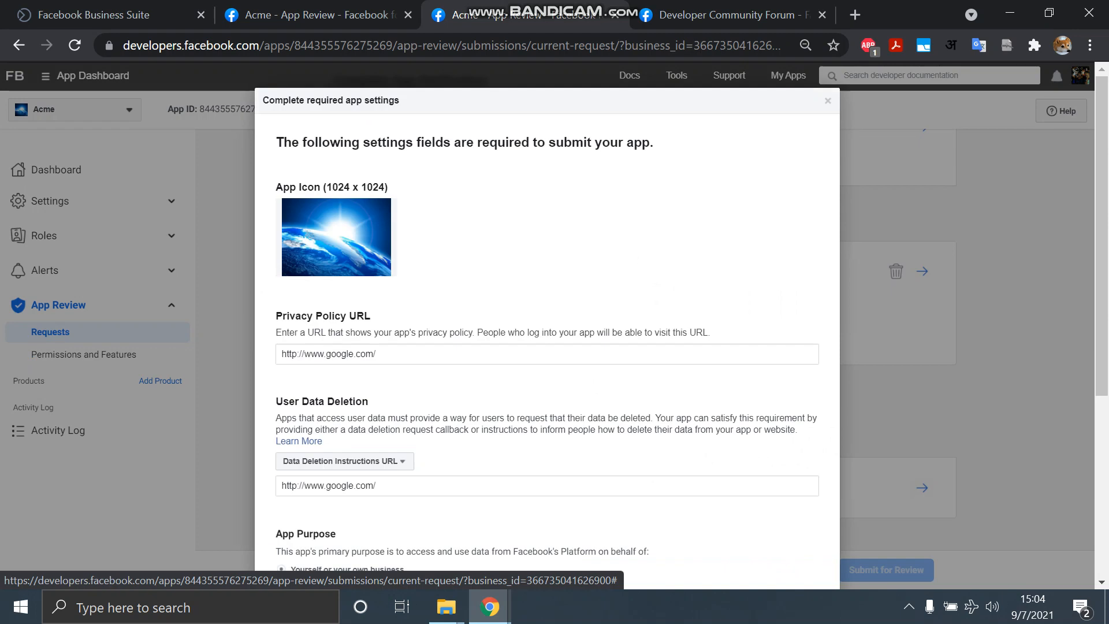
{"action": "scroll", "coordinate": [548, 324], "scroll_direction": "down", "scroll_amount": 5}
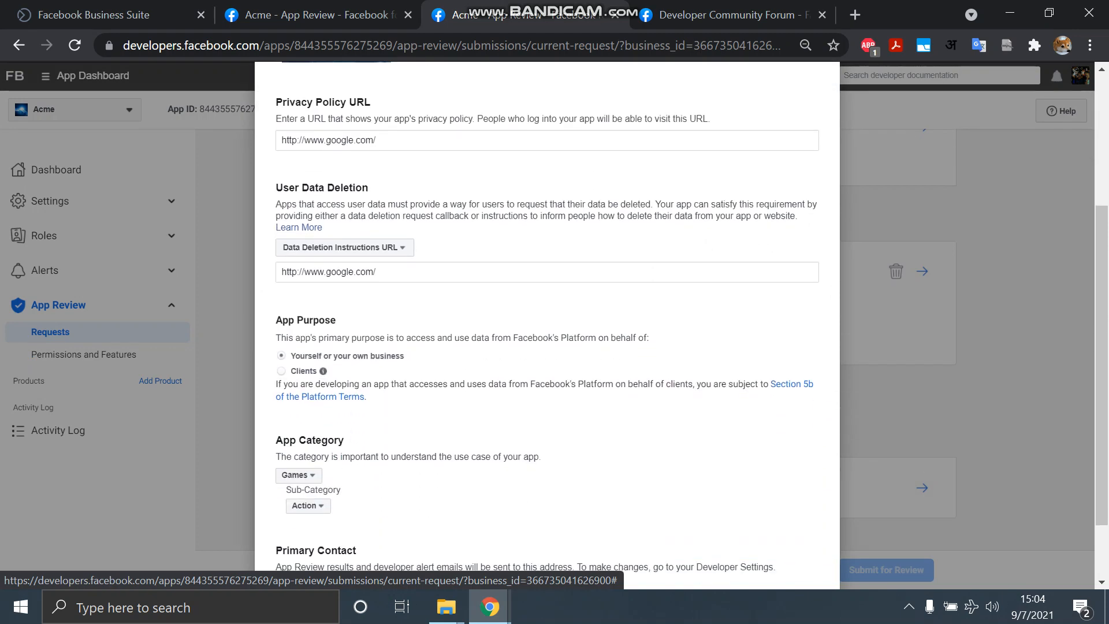
{"action": "left_click", "coordinate": [816, 546]}
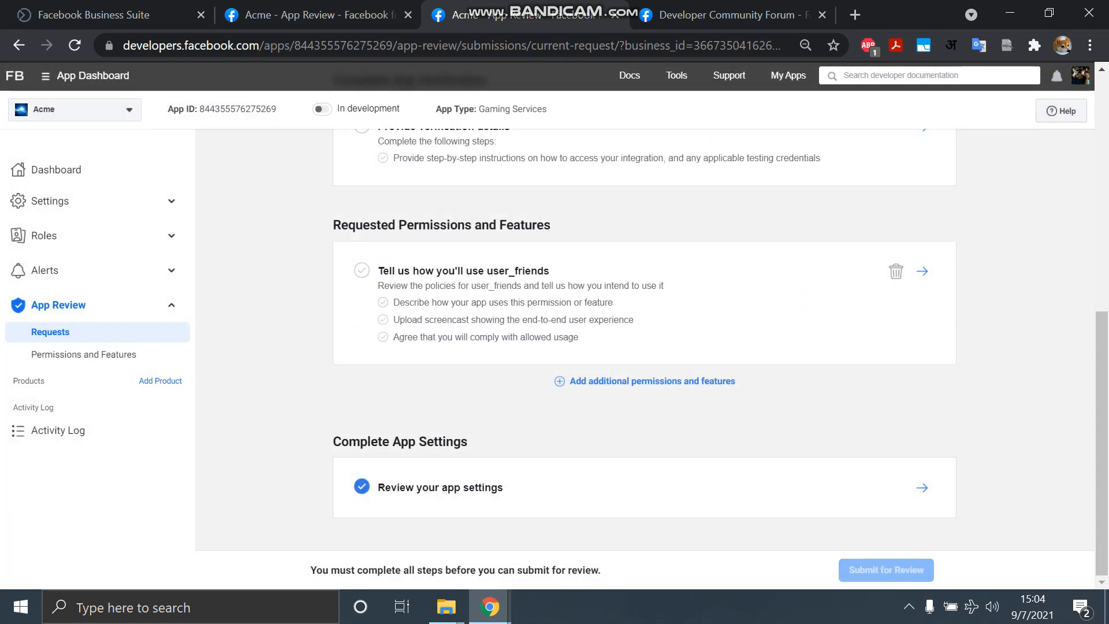
Enter "Hello world!" as the reviewer's testing instructions in the app verification details and save them.
{"action": "scroll", "coordinate": [644, 347], "scroll_direction": "up", "scroll_amount": 6}
{"action": "scroll", "coordinate": [520, 451], "scroll_direction": "down", "scroll_amount": 1}
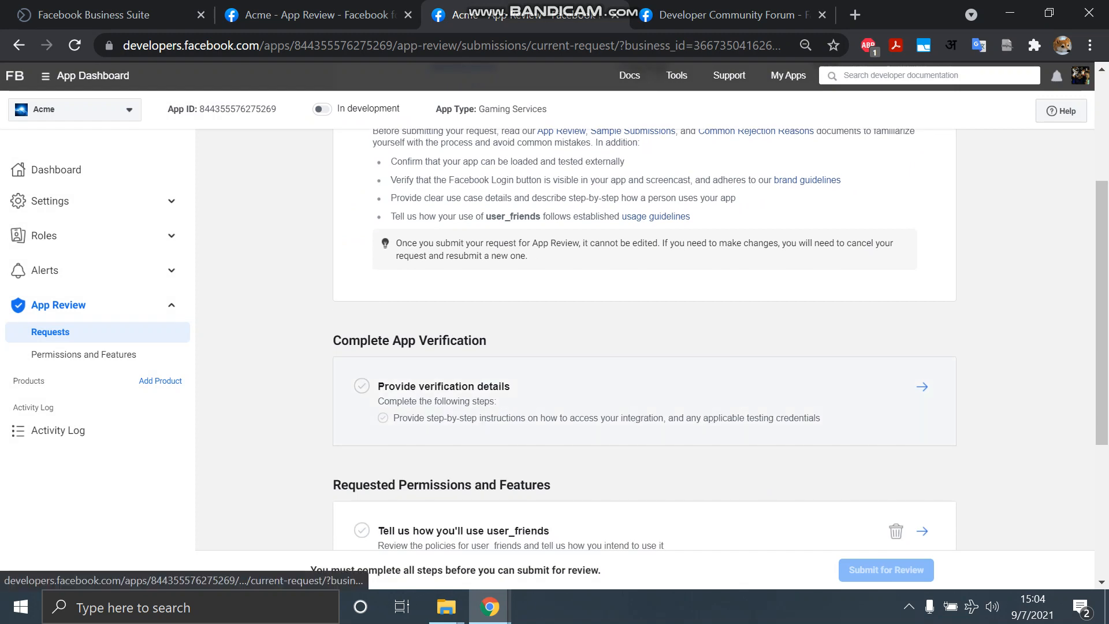
{"action": "left_click", "coordinate": [520, 411]}
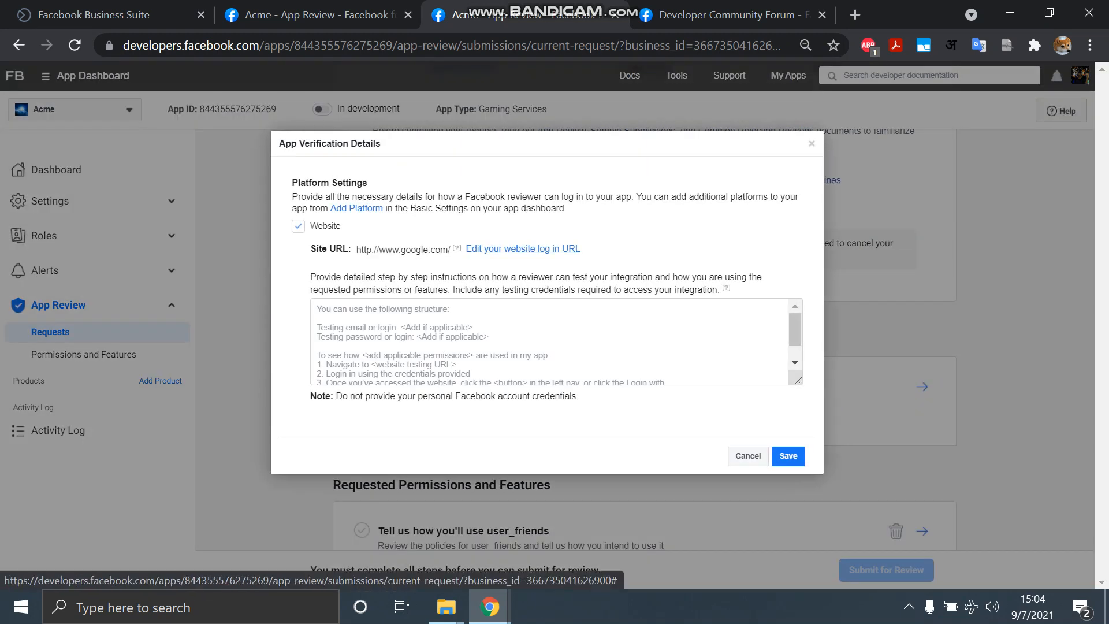
{"action": "left_click", "coordinate": [520, 341]}
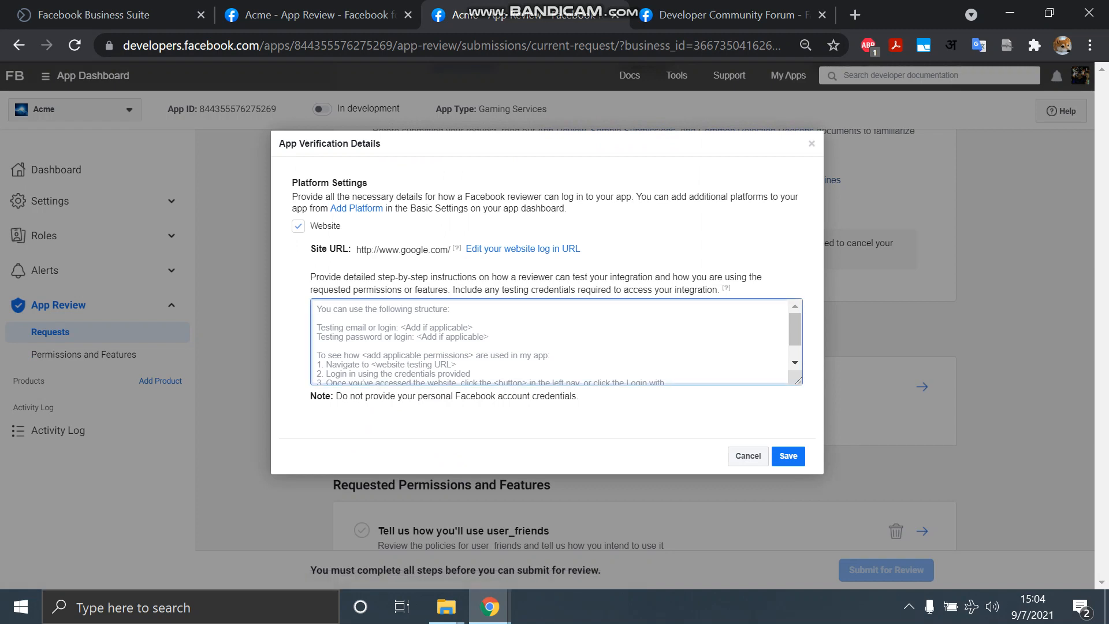
{"action": "type", "text": "He"}
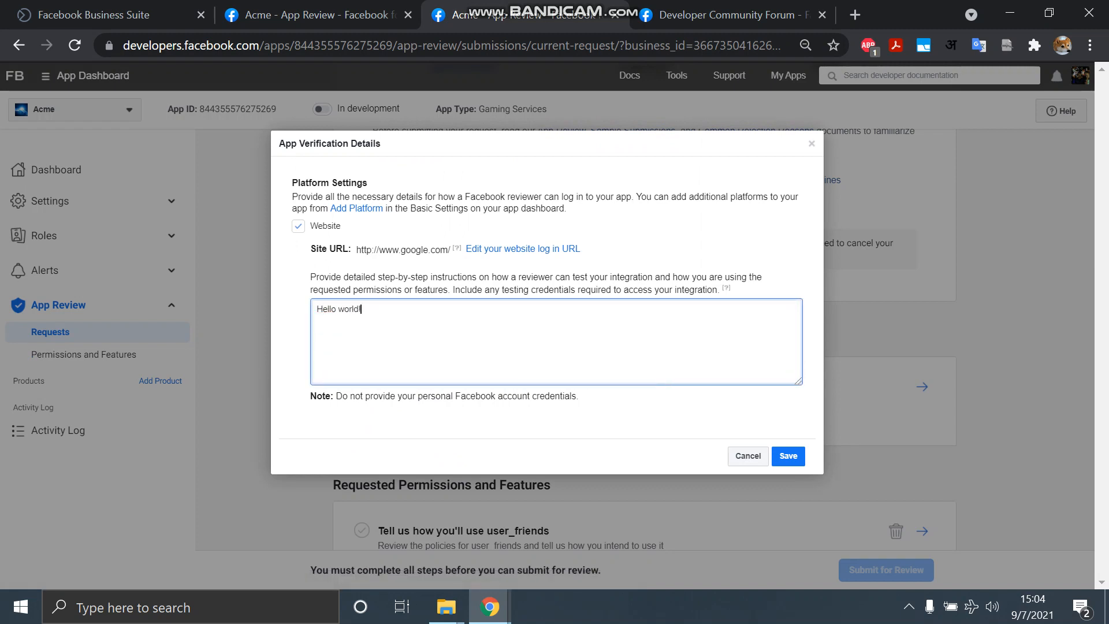
{"action": "type", "text": "llo world!"}
{"action": "left_click", "coordinate": [788, 456]}
Open the user_friends usage request and describe how the app uses the permission as "Hello World".
{"action": "scroll", "coordinate": [789, 456], "scroll_direction": "down", "scroll_amount": 4}
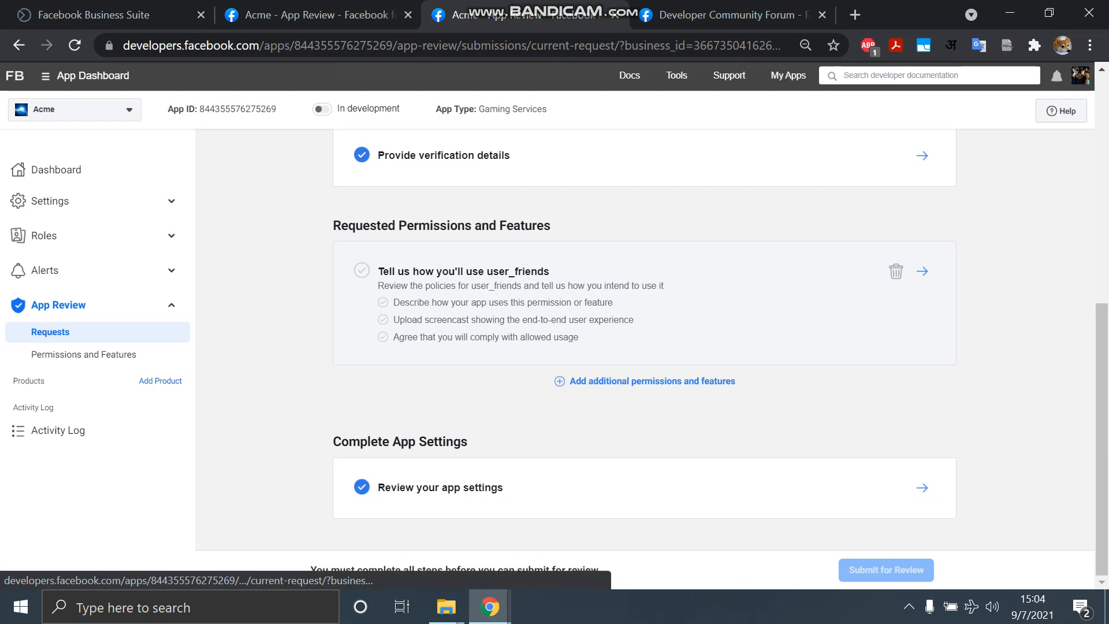
{"action": "left_click", "coordinate": [644, 303]}
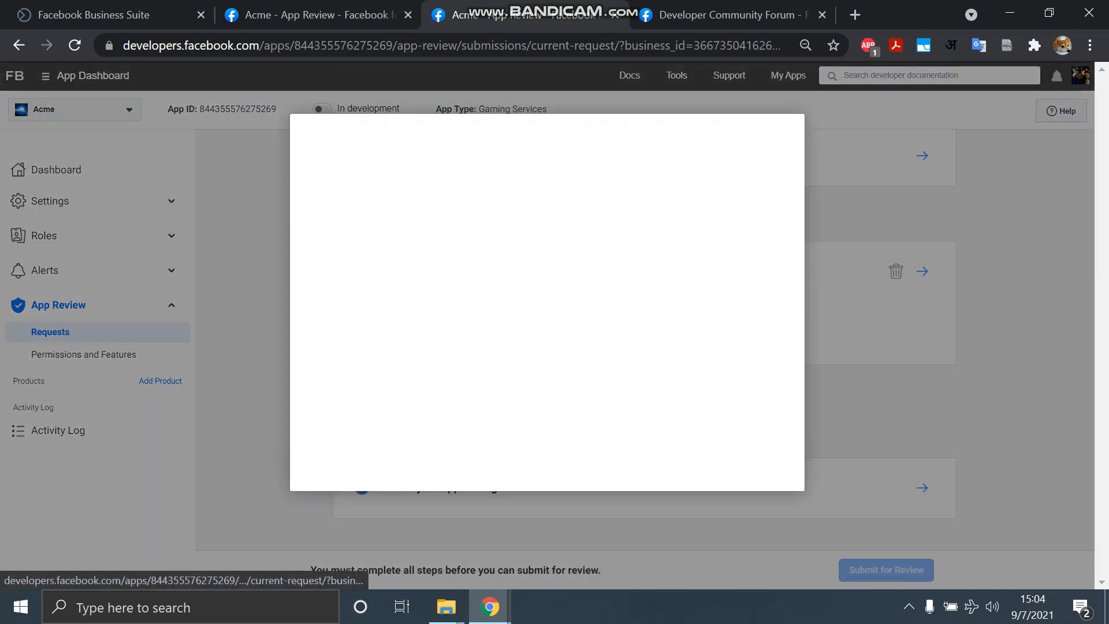
{"action": "left_click", "coordinate": [547, 258]}
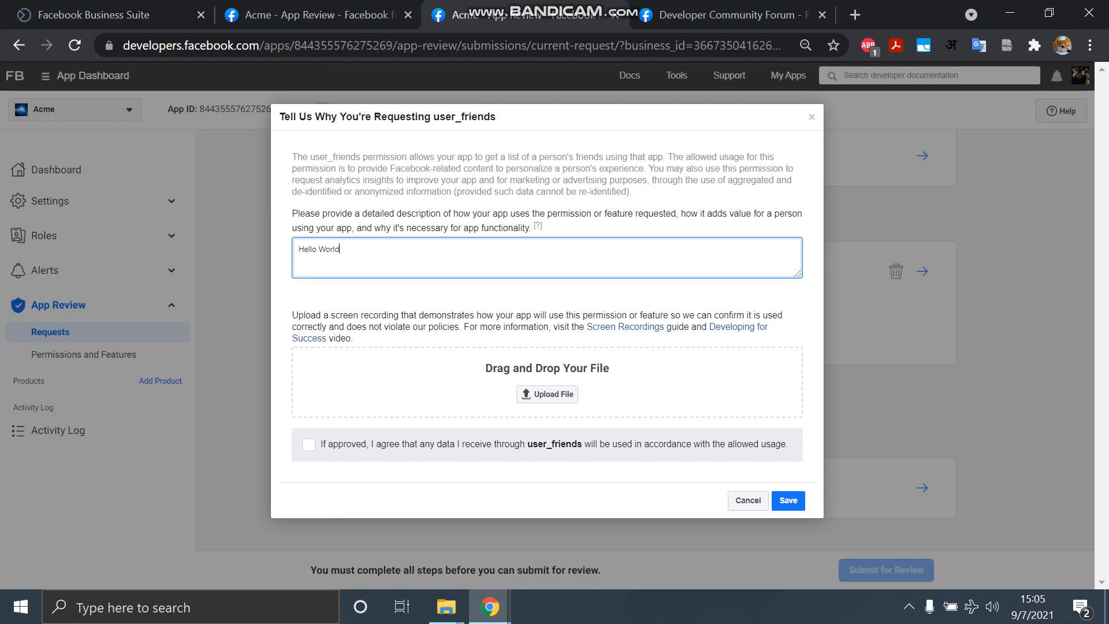
Read the screen recording requirement for user_friends and upload the "dummy video" MP4 file from the Gramhal folder as the screencast.
{"action": "left_click", "coordinate": [547, 394]}
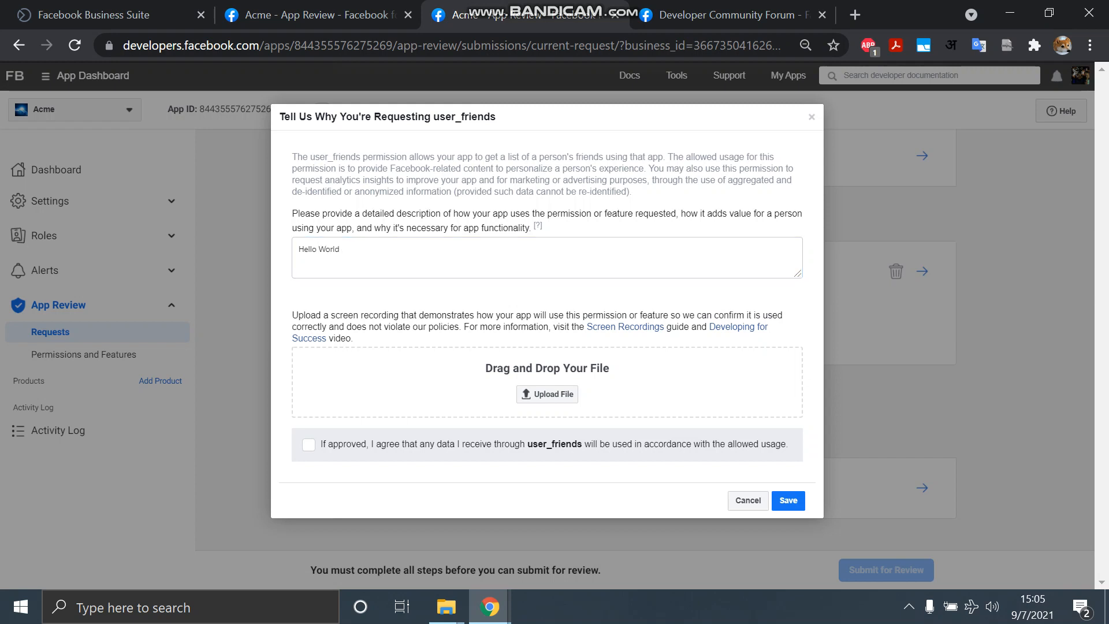
{"action": "left_click_drag", "start_coordinate": [298, 315], "coordinate": [773, 316]}
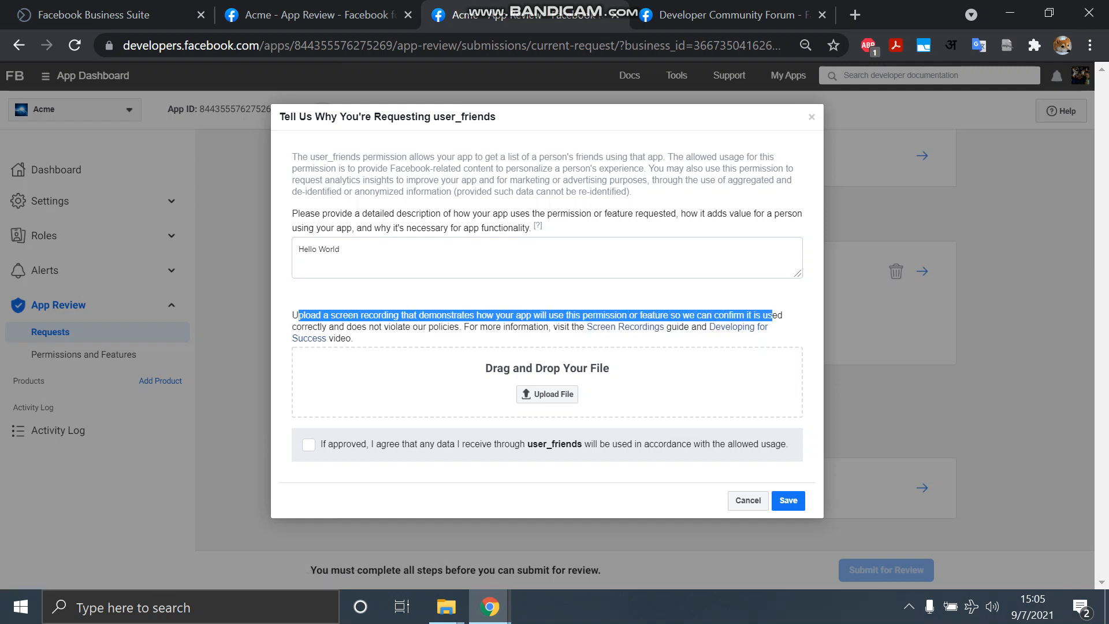
{"action": "left_click", "coordinate": [773, 316]}
{"action": "left_click_drag", "start_coordinate": [293, 315], "coordinate": [768, 327]}
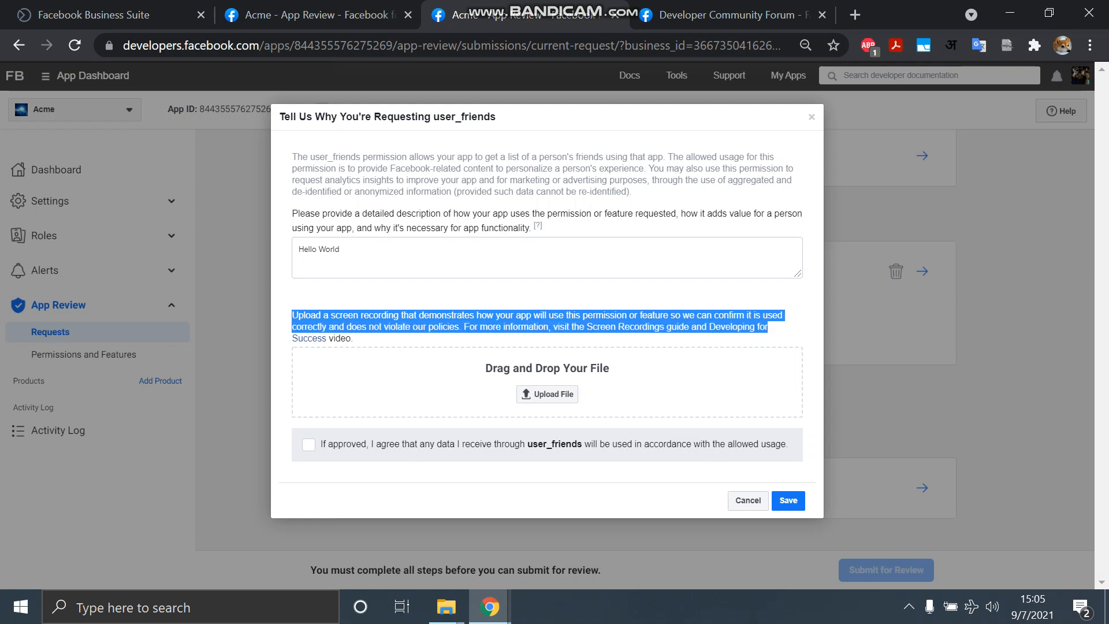
{"action": "left_click", "coordinate": [775, 328]}
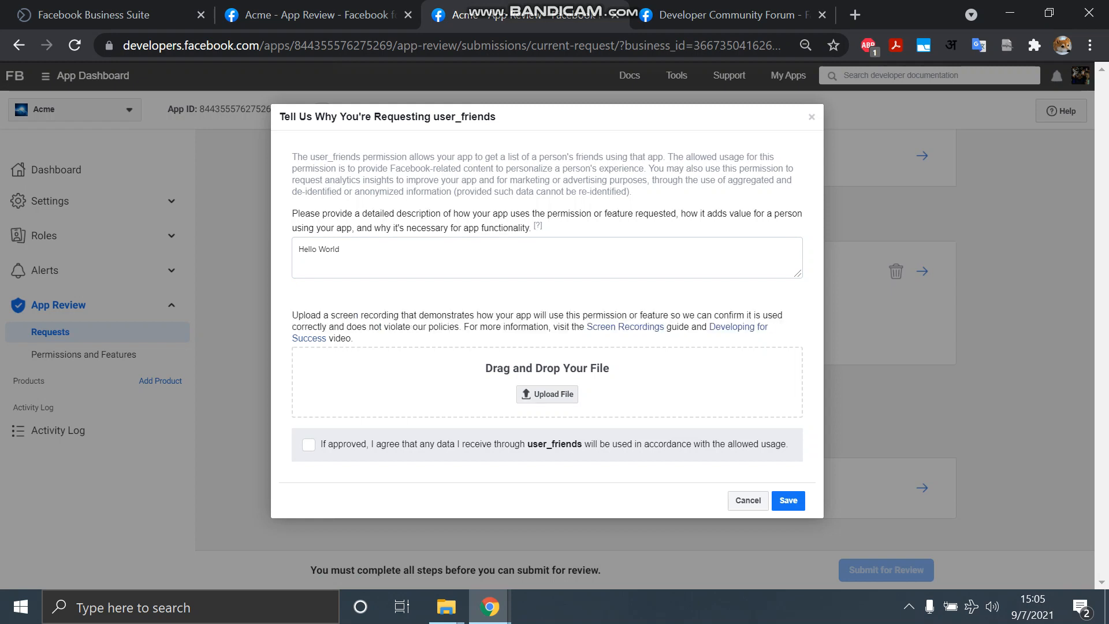
{"action": "left_click", "coordinate": [547, 395]}
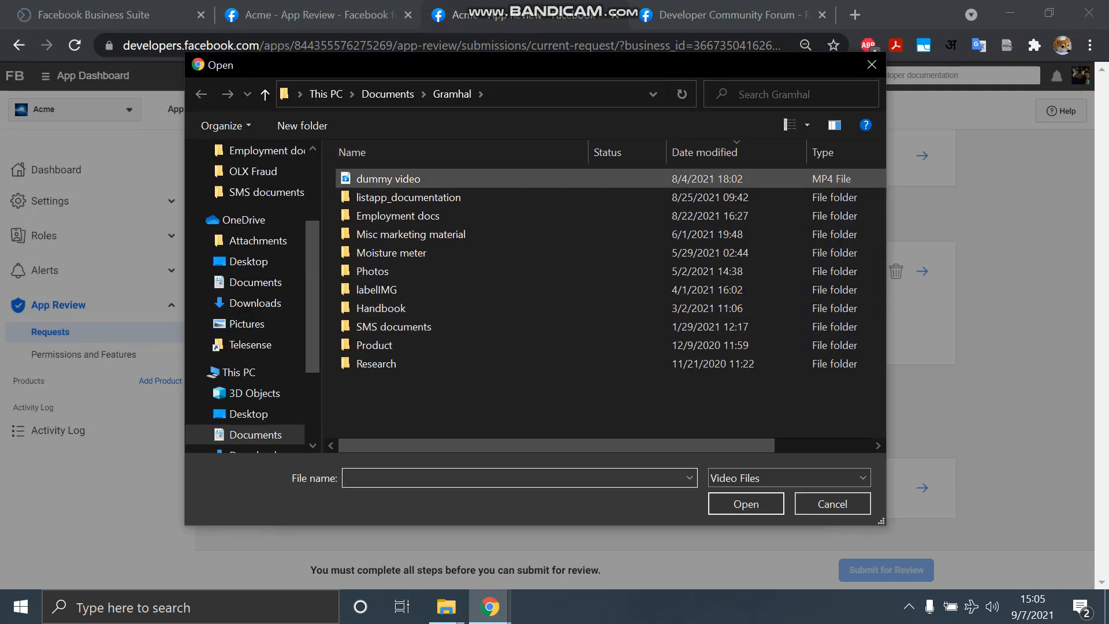
{"action": "left_click", "coordinate": [416, 179]}
{"action": "key", "text": "Return"}
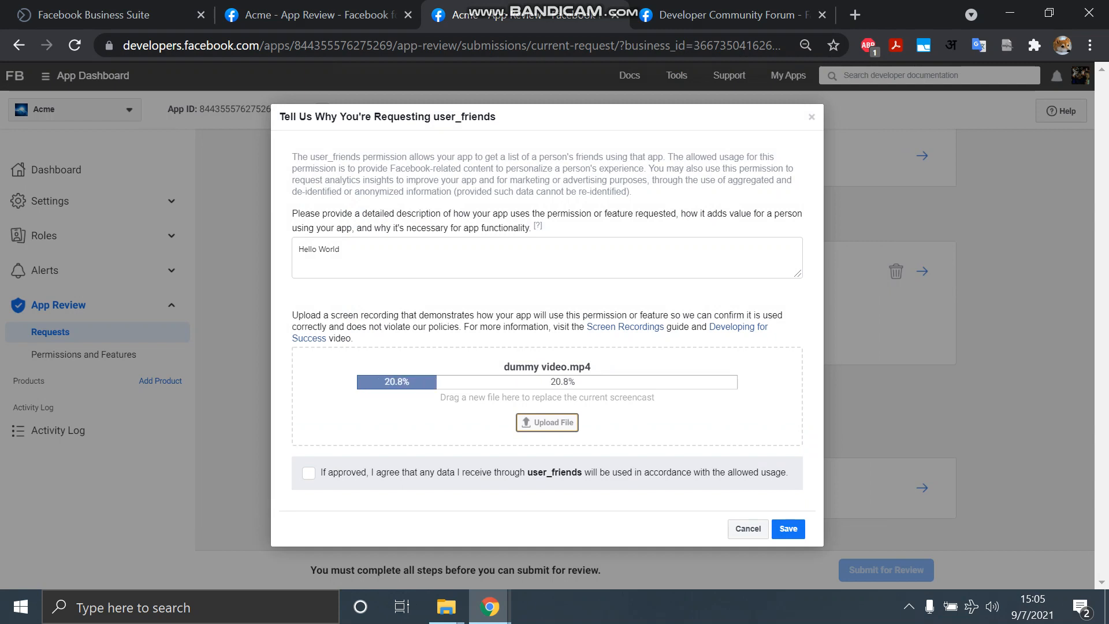
Agree to use user_friends data in accordance with the allowed usage, dismiss the video processing notice and save the request details.
{"action": "left_click", "coordinate": [309, 473]}
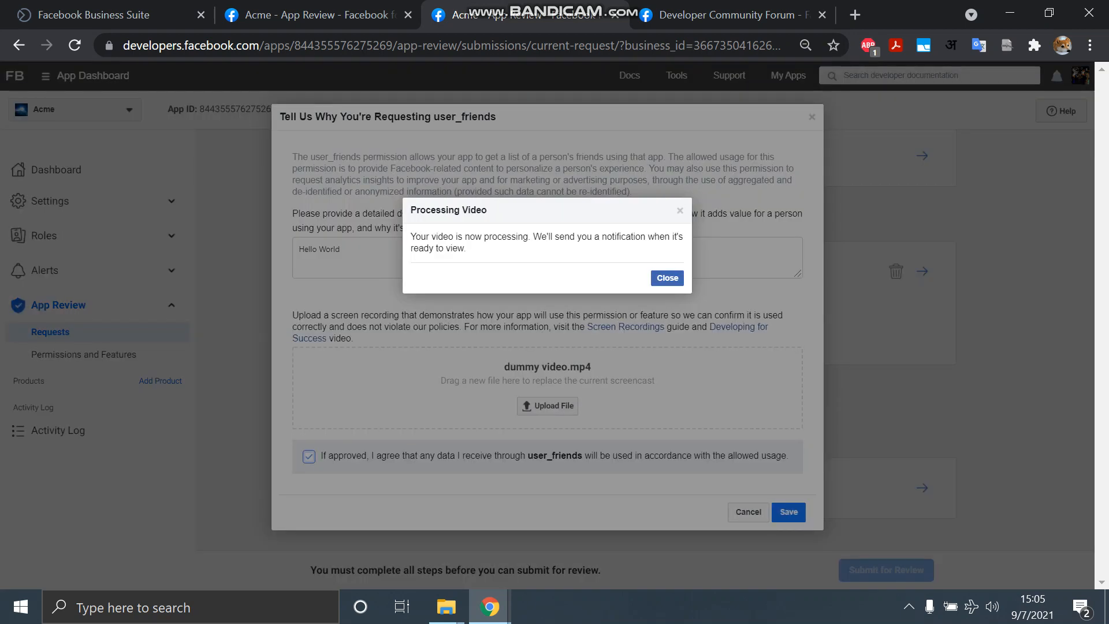
{"action": "left_click", "coordinate": [668, 278]}
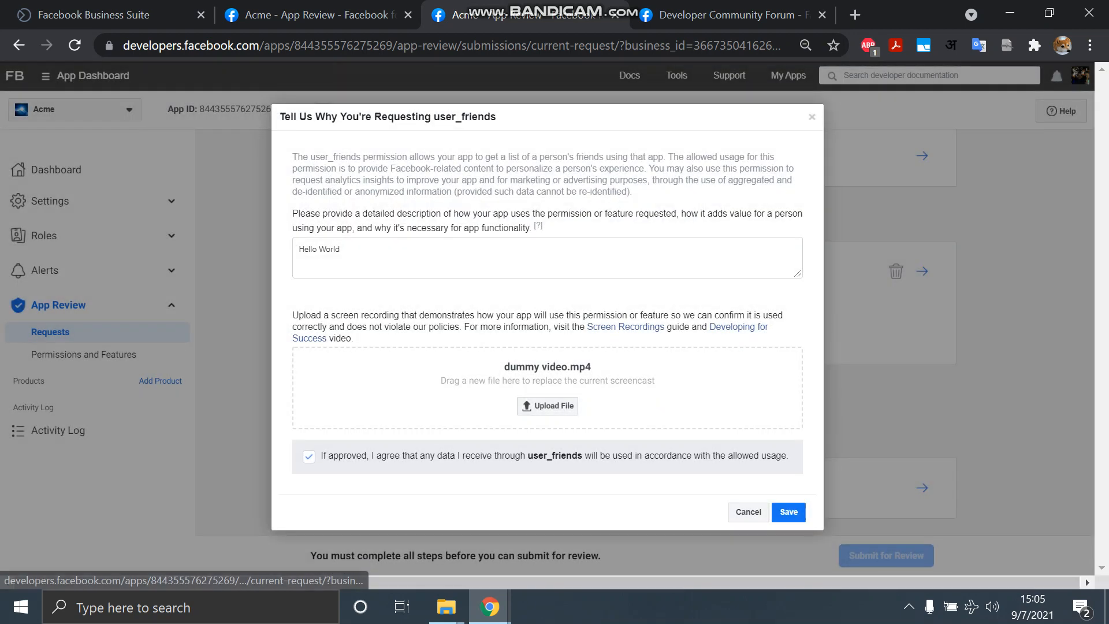
{"action": "left_click", "coordinate": [789, 512]}
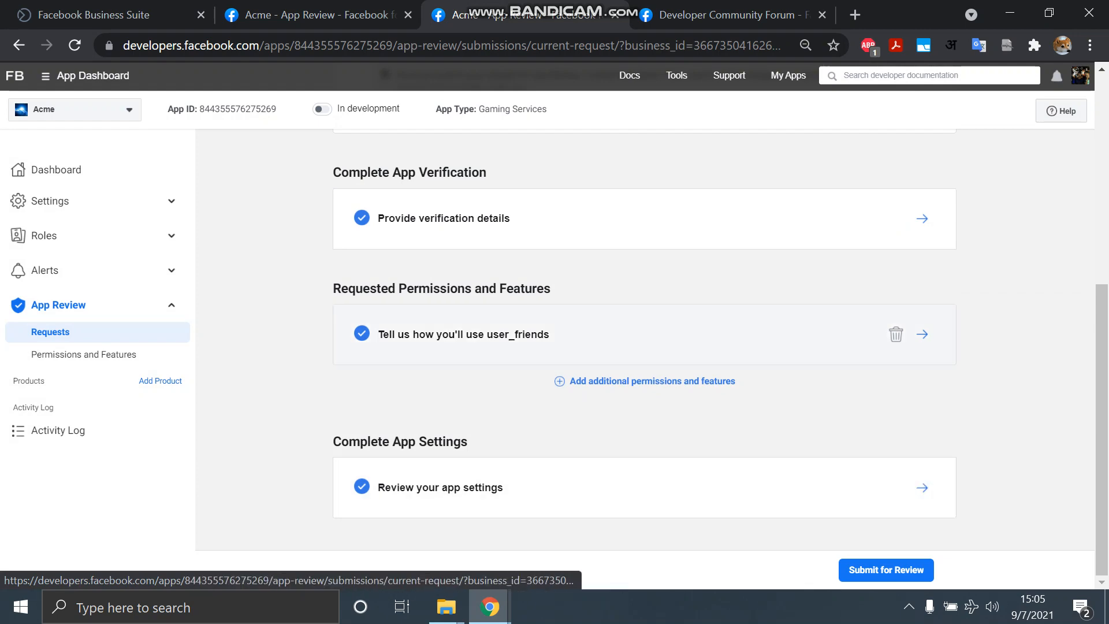
Submit the completed request for App Review, re-enter the account password to authorize it, and close the confirmation without taking the survey.
{"action": "scroll", "coordinate": [633, 312], "scroll_direction": "up", "scroll_amount": 6}
{"action": "scroll", "coordinate": [632, 312], "scroll_direction": "down", "scroll_amount": 6}
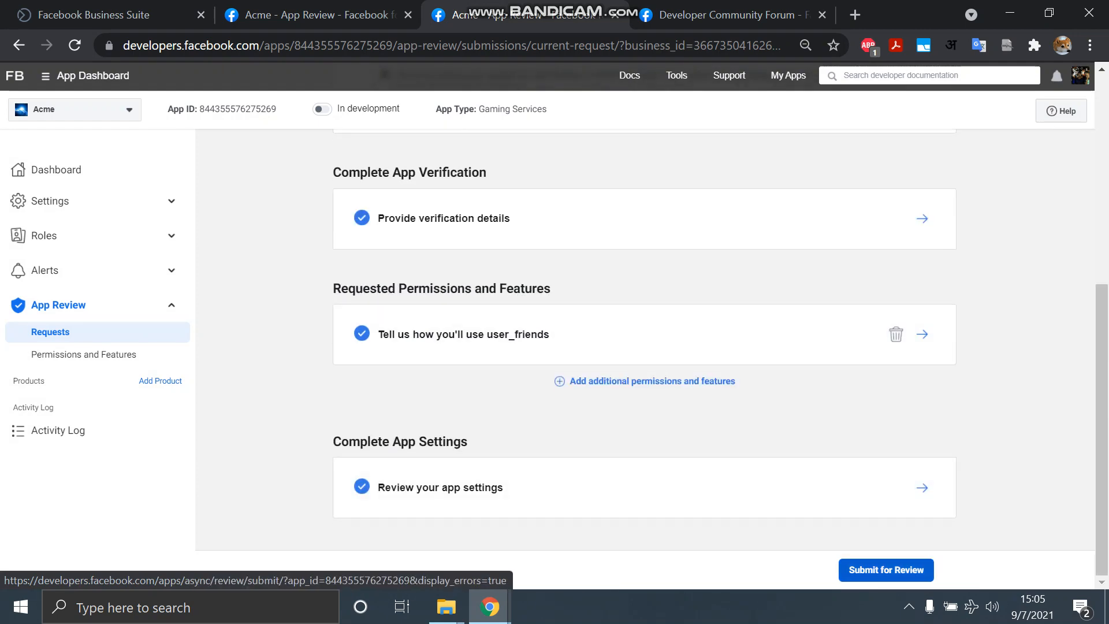
{"action": "left_click", "coordinate": [887, 570]}
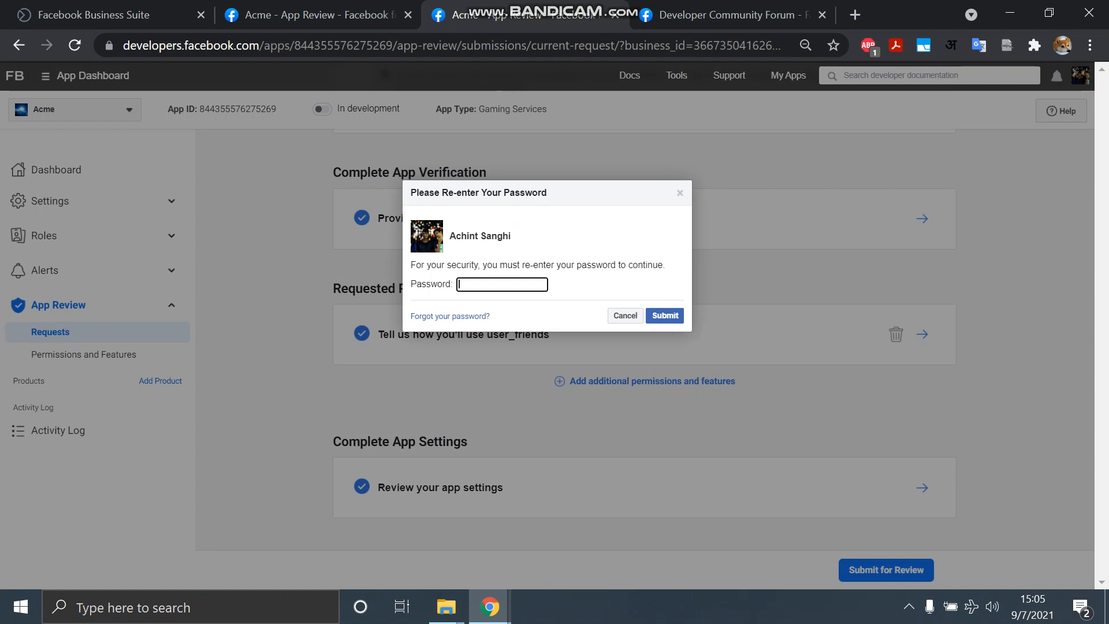
{"action": "type", "text": "********"}
{"action": "key", "text": "Return"}
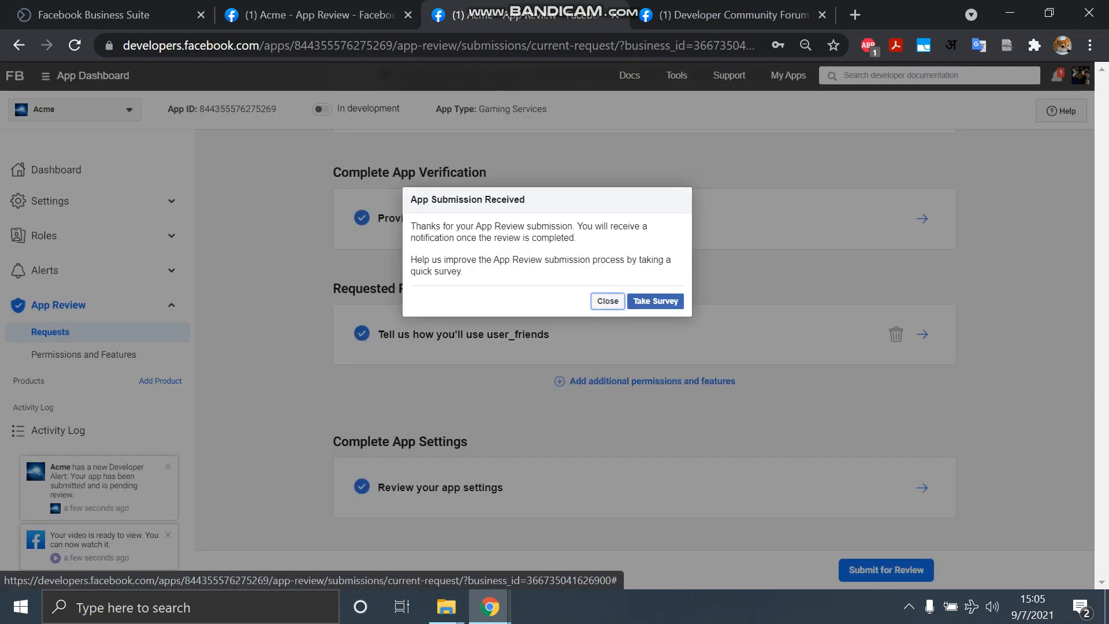
{"action": "left_click", "coordinate": [608, 301]}
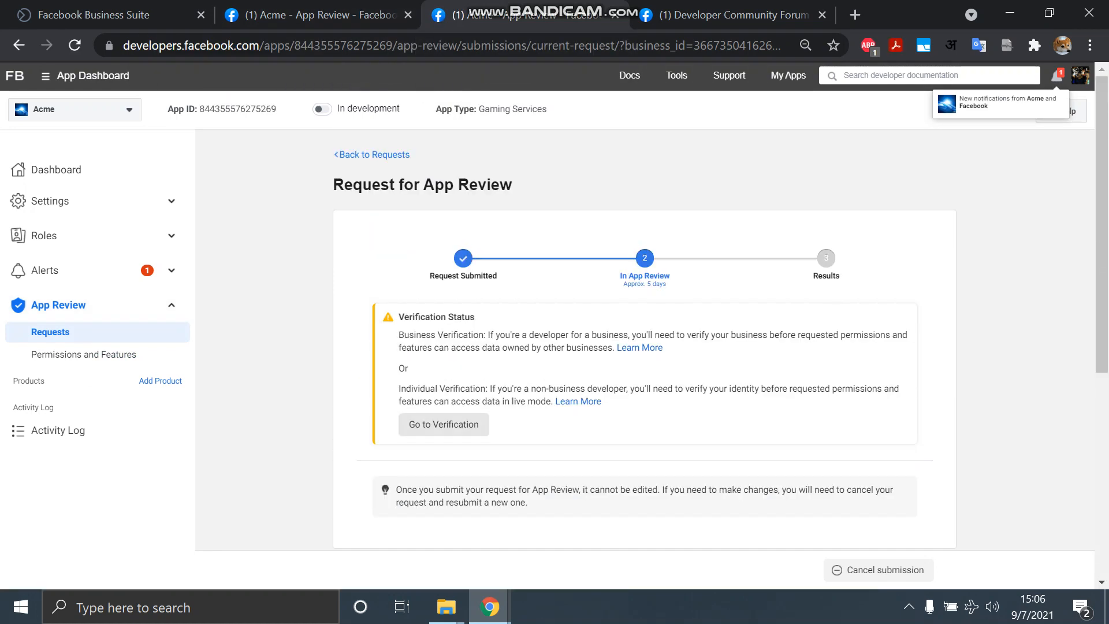
Check the app's Business Verification section, then switch to Facebook Business Suite and open the Security Center under More Business Settings.
{"action": "left_click", "coordinate": [443, 424]}
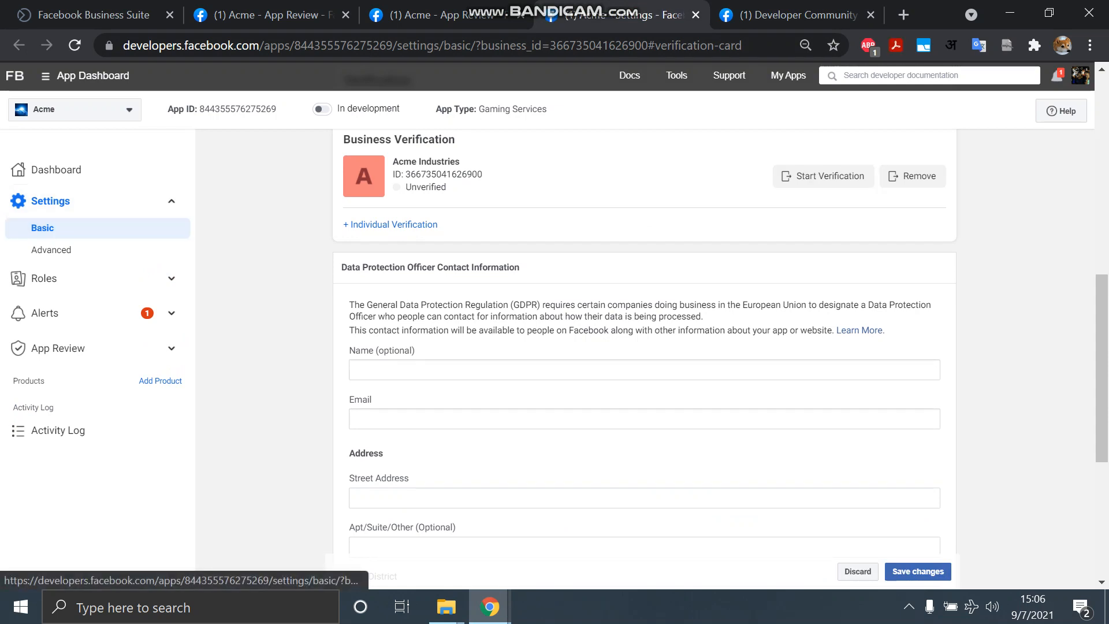
{"action": "scroll", "coordinate": [824, 350], "scroll_direction": "up", "scroll_amount": 1}
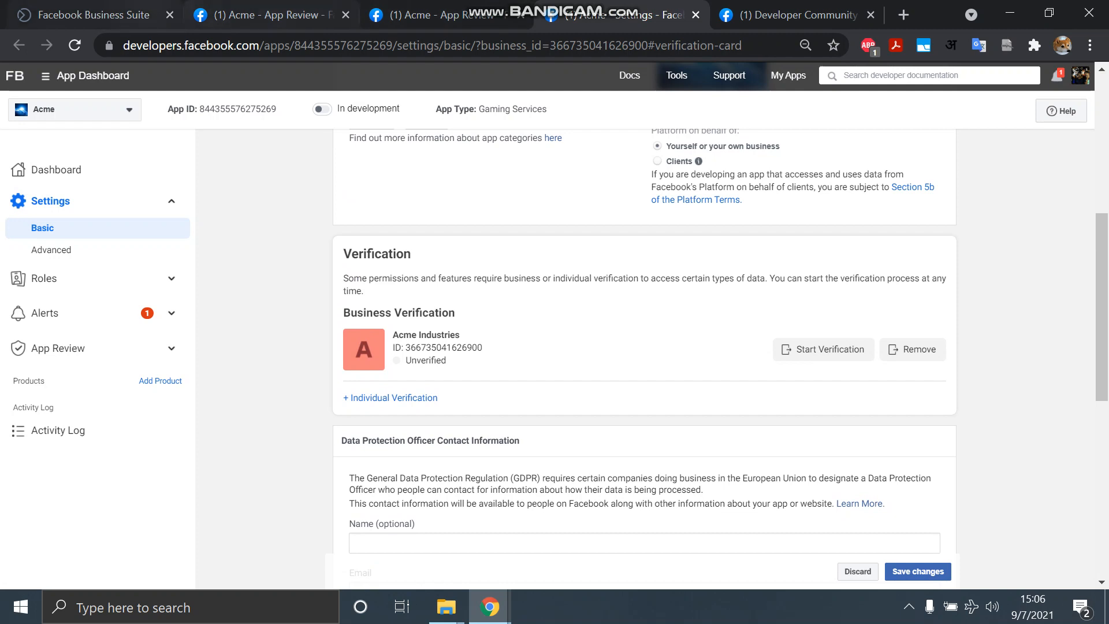
{"action": "left_click", "coordinate": [99, 15]}
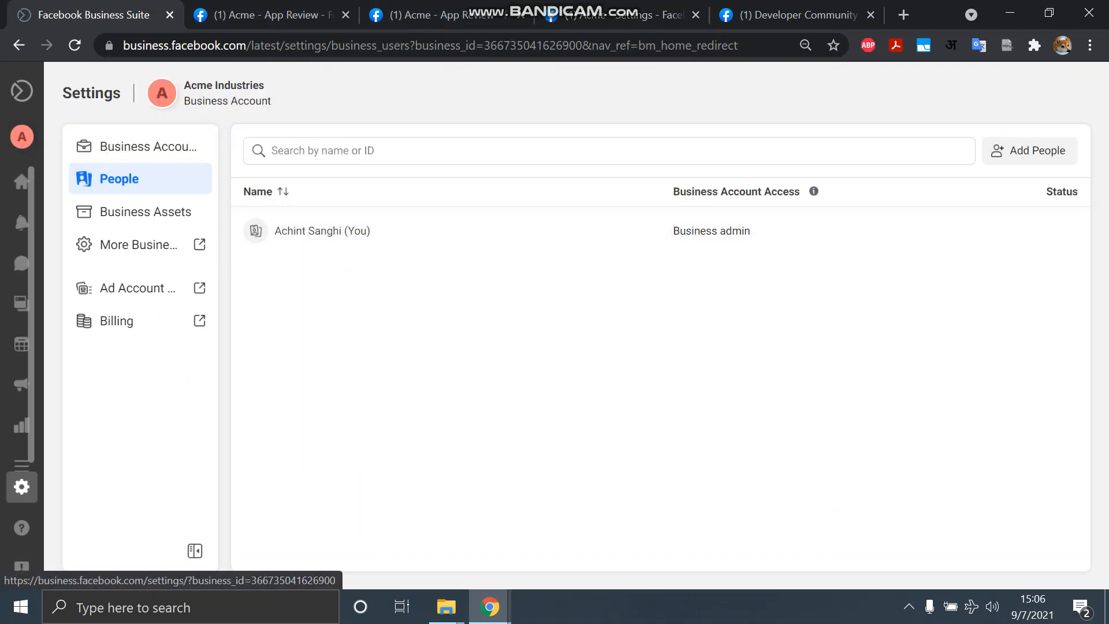
{"action": "mouse_move", "coordinate": [21, 487]}
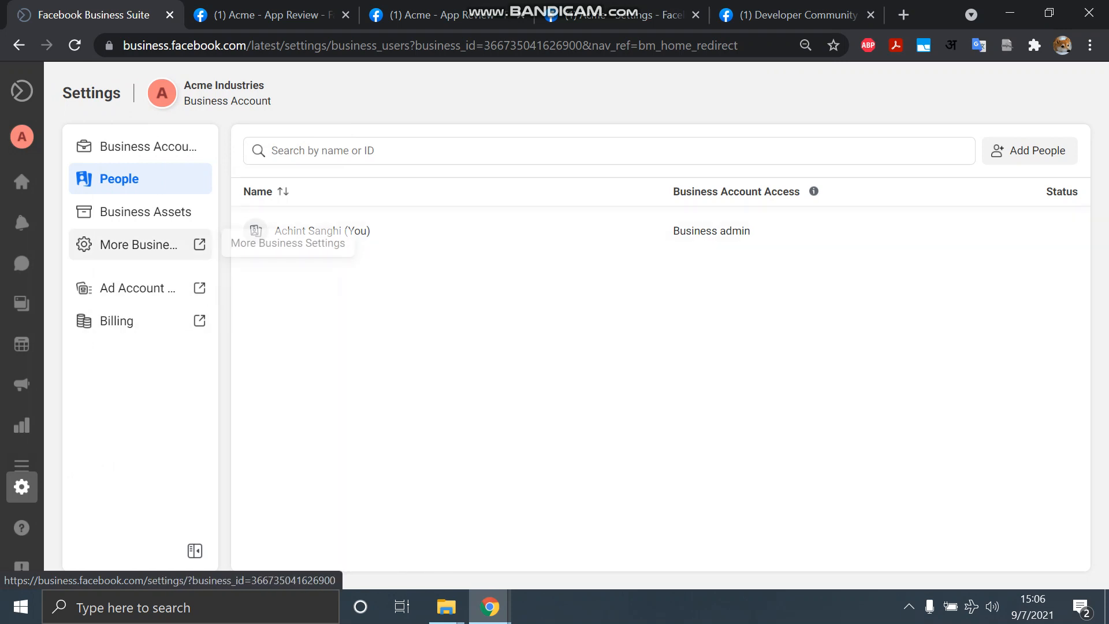
{"action": "left_click", "coordinate": [139, 245]}
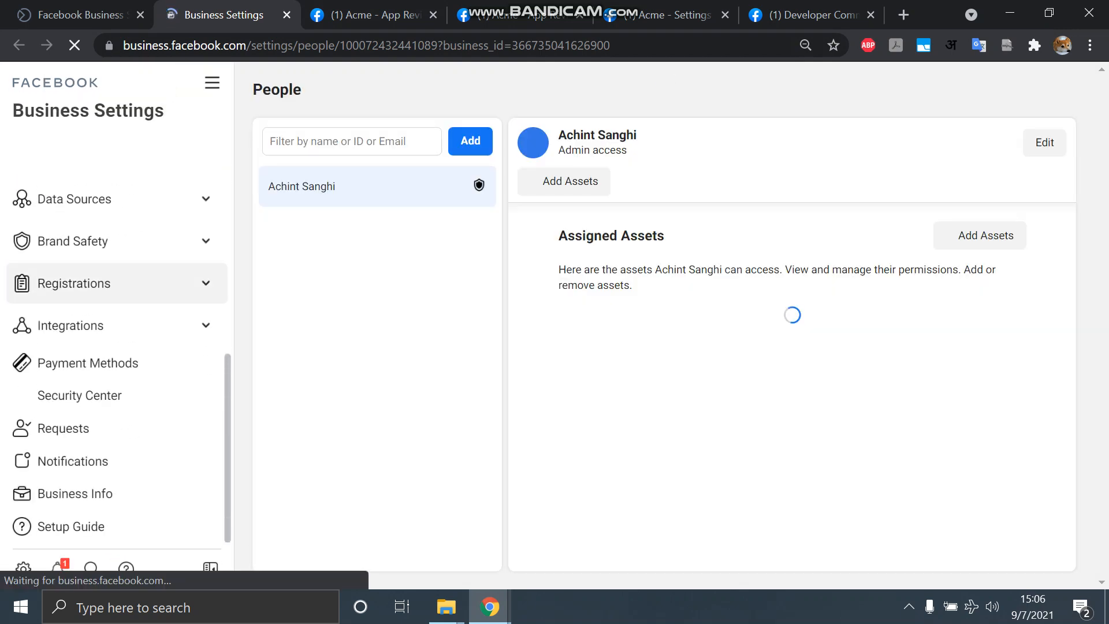
{"action": "left_click", "coordinate": [81, 396]}
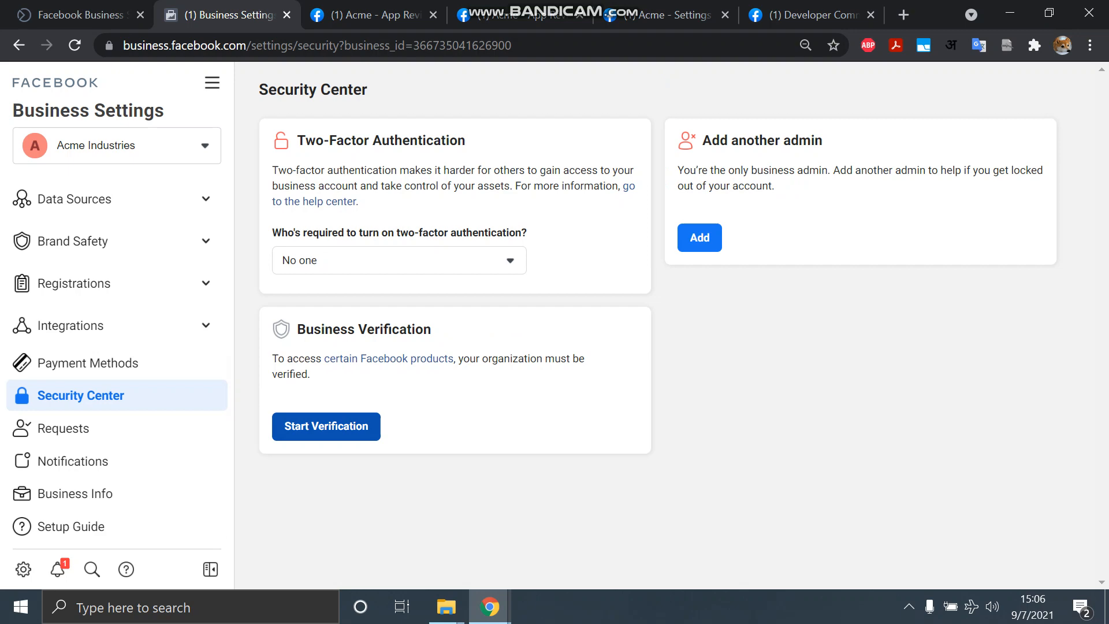
Start Business Verification for Acme Industries, look through the business details form and return to the Security Center.
{"action": "left_click", "coordinate": [326, 427]}
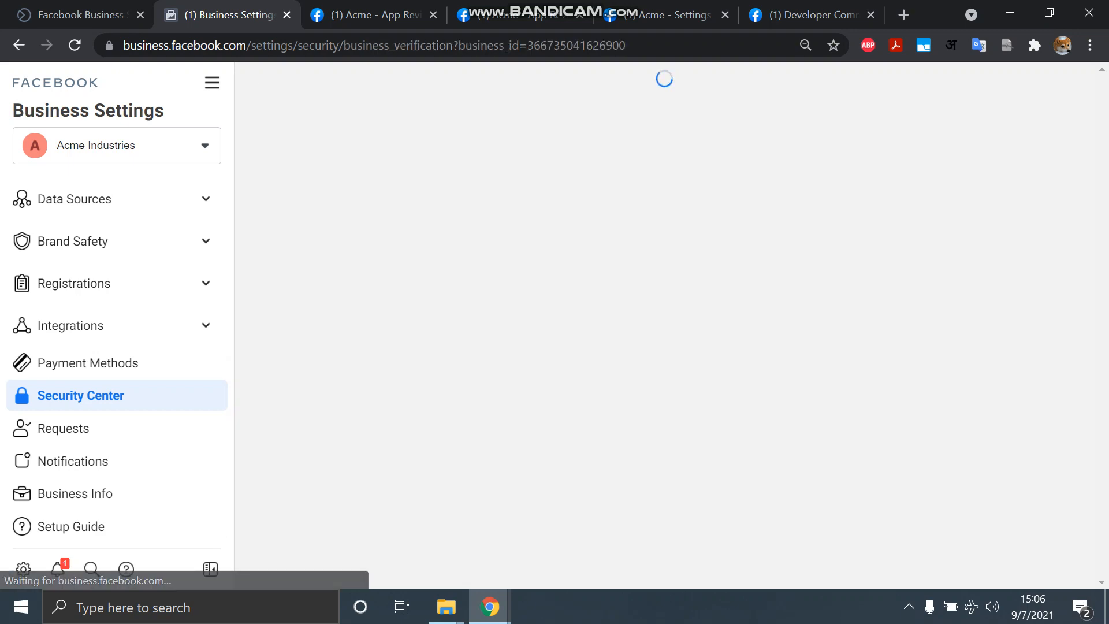
{"action": "scroll", "coordinate": [592, 332], "scroll_direction": "down", "scroll_amount": 5}
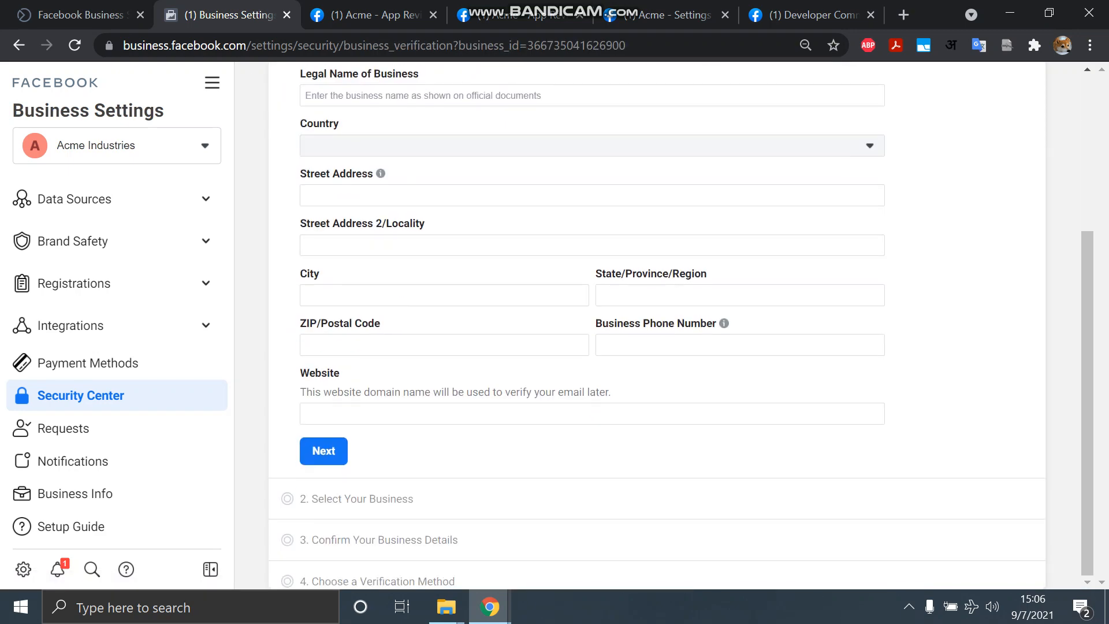
{"action": "scroll", "coordinate": [592, 332], "scroll_direction": "up", "scroll_amount": 5}
{"action": "left_click", "coordinate": [329, 88]}
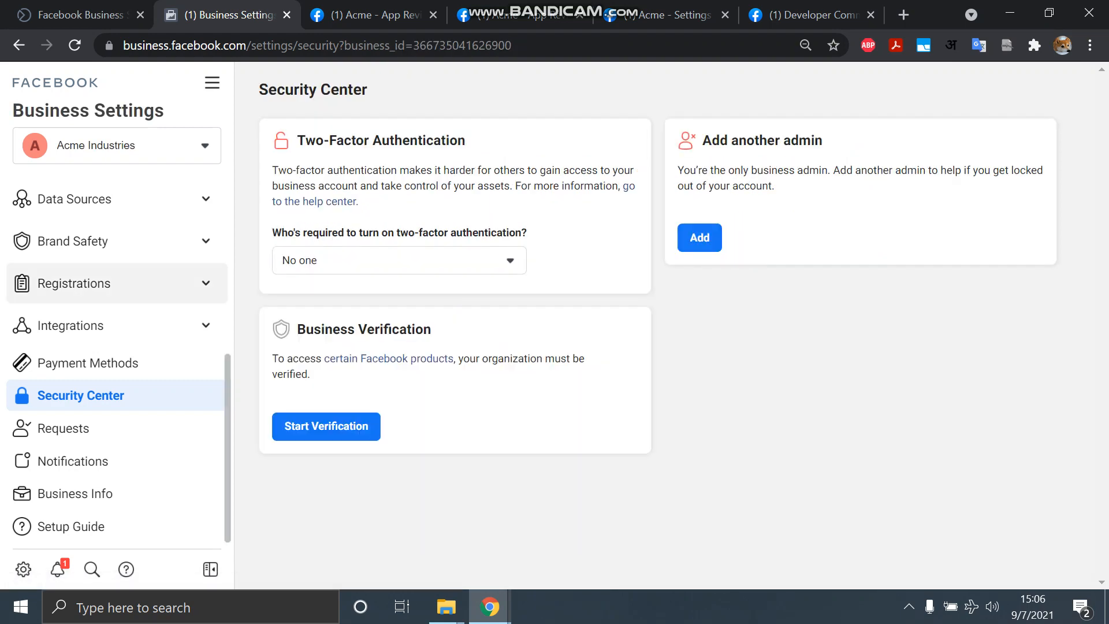
In the App Review requests, cancel the pending user_friends submission while keeping the details contained in the request.
{"action": "left_click", "coordinate": [375, 15]}
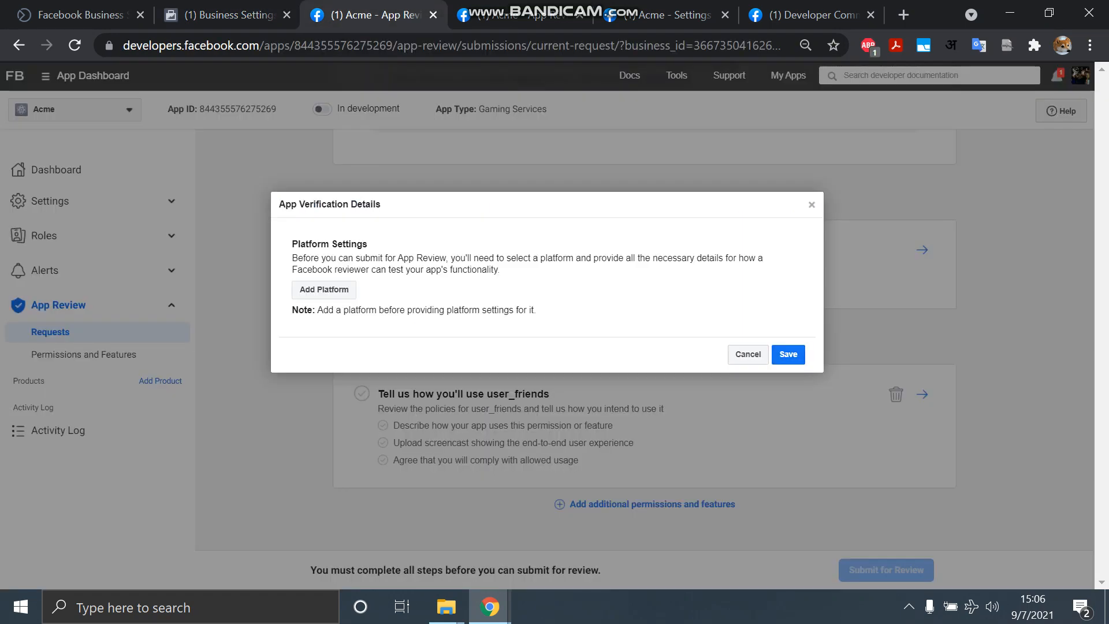
{"action": "left_click", "coordinate": [811, 205]}
{"action": "scroll", "coordinate": [347, 277], "scroll_direction": "up", "scroll_amount": 4}
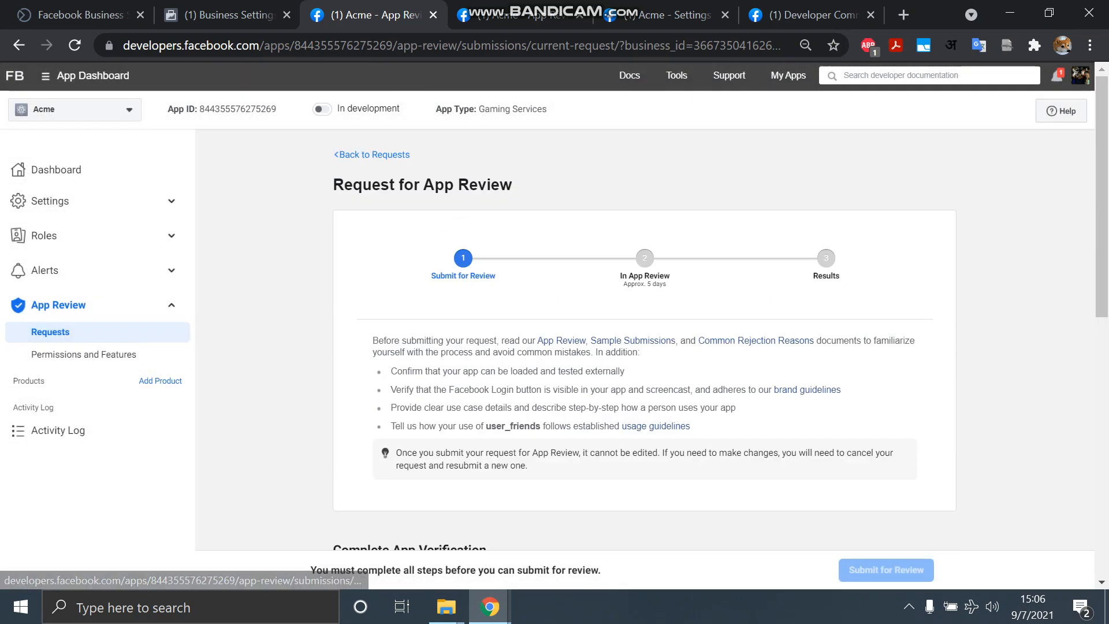
{"action": "left_click", "coordinate": [50, 331]}
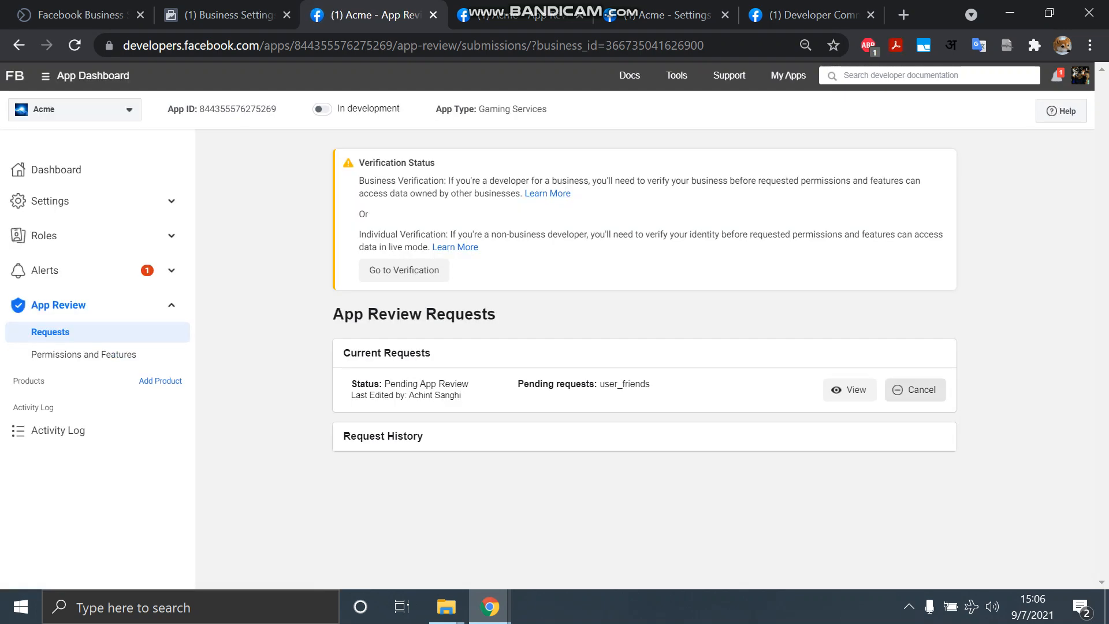
{"action": "left_click", "coordinate": [916, 390]}
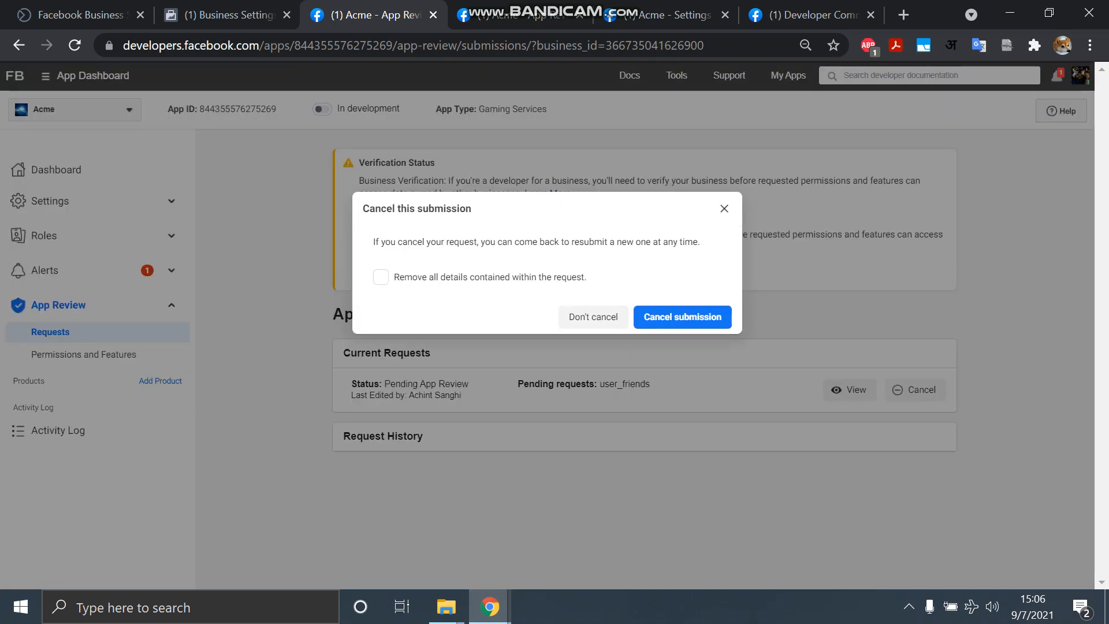
{"action": "left_click", "coordinate": [682, 318]}
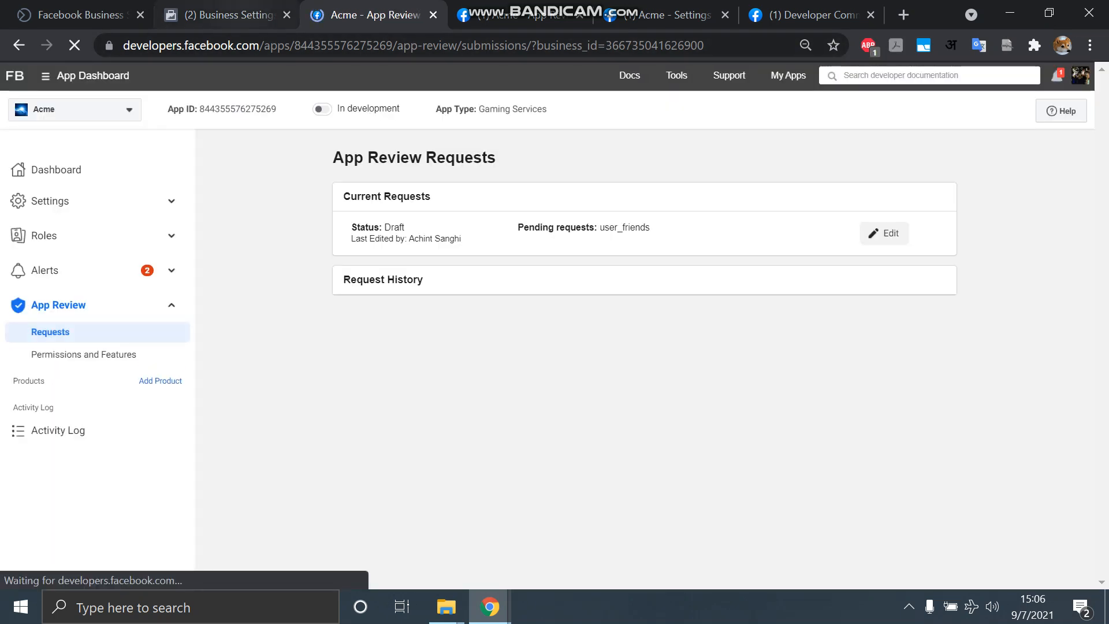
Return to the Business Settings Security Center and reload it to check whether Business Verification can still be started.
{"action": "left_click", "coordinate": [228, 15]}
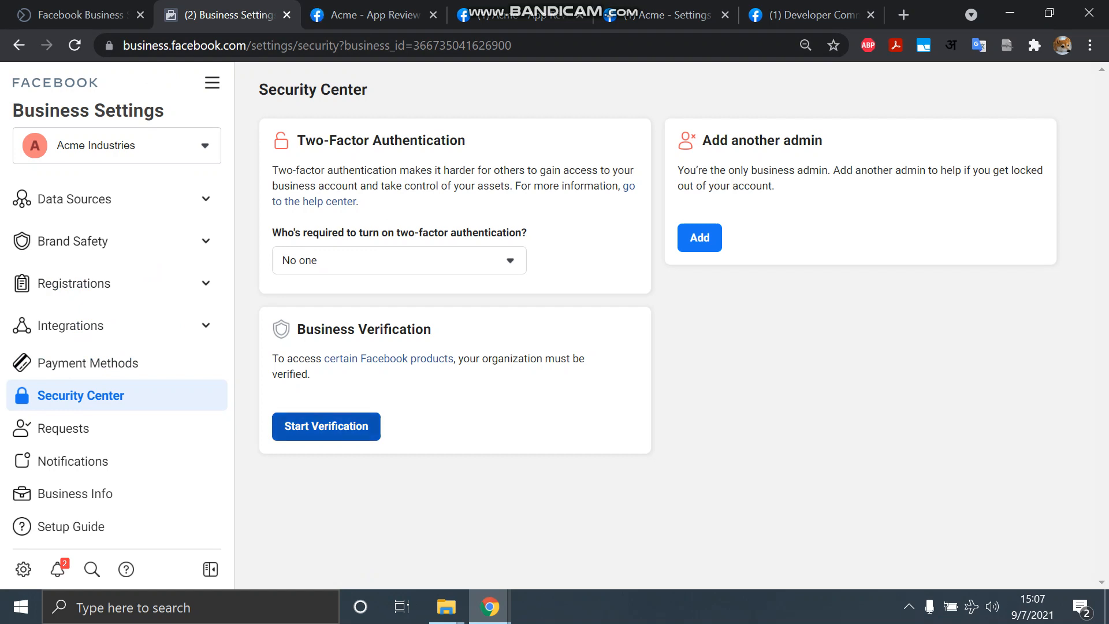
{"action": "left_click", "coordinate": [74, 45]}
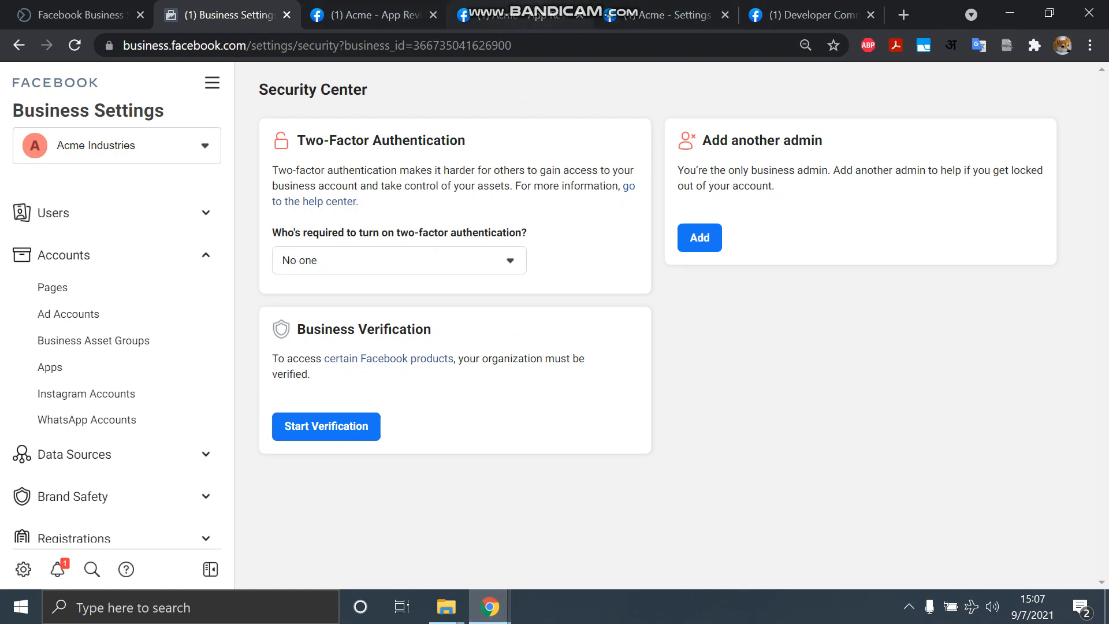
{"action": "mouse_move", "coordinate": [659, 11]}
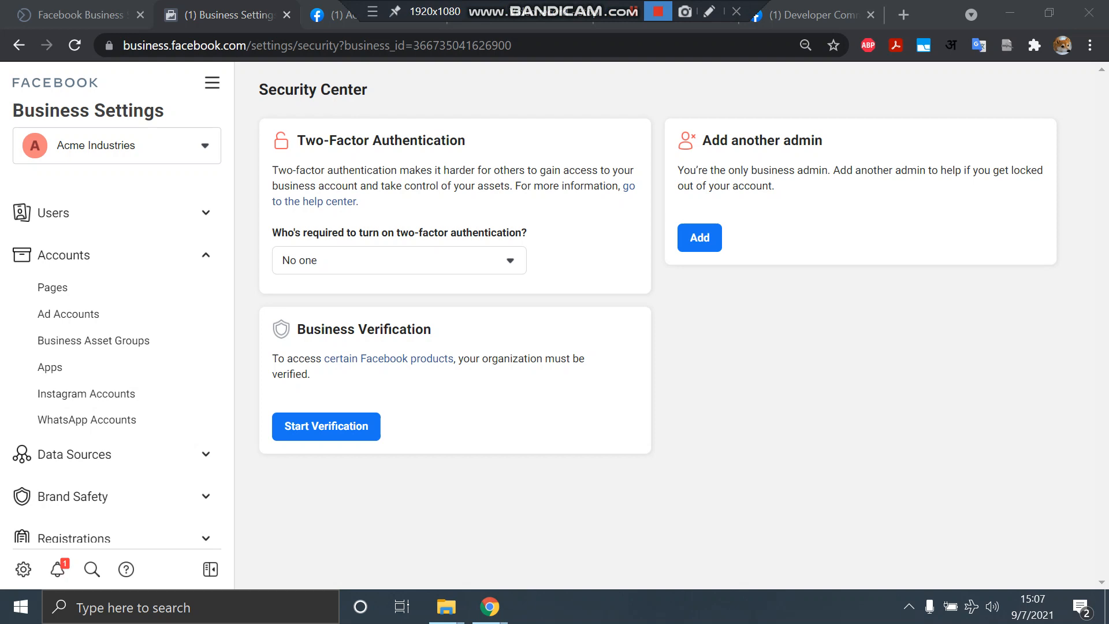